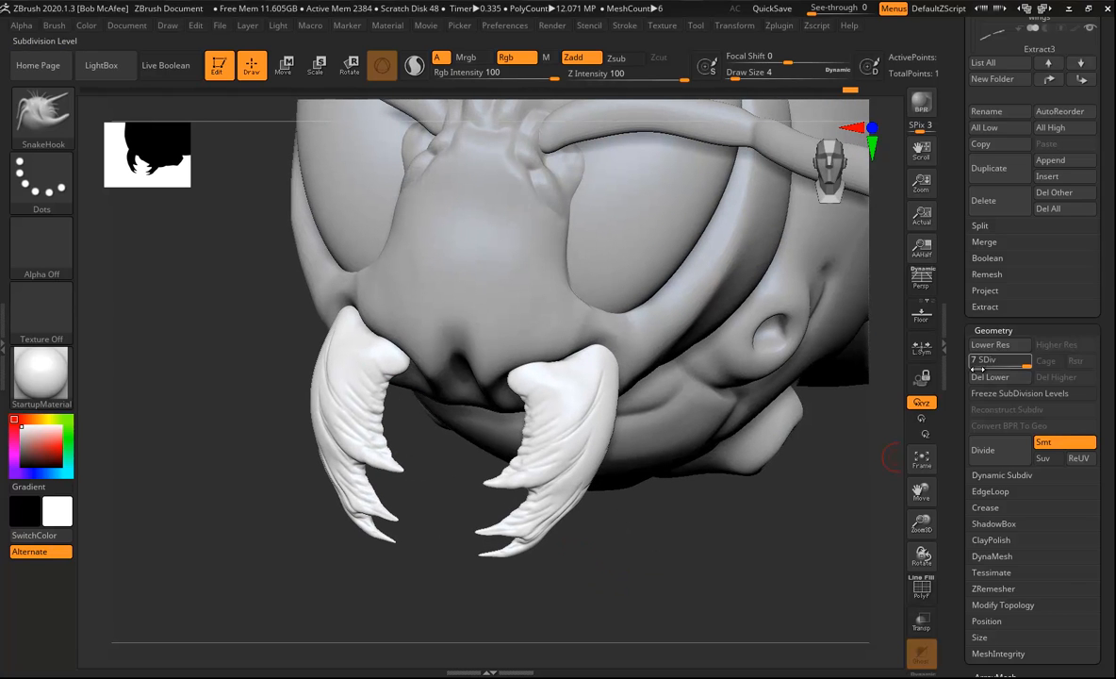
Step: Preview surface noise on the mandibles in NoiseMaker and look at the available NoisePlug patterns without applying any
{"action": "left_click_drag", "start_coordinate": [1096, 345], "coordinate": [1108, 209]}
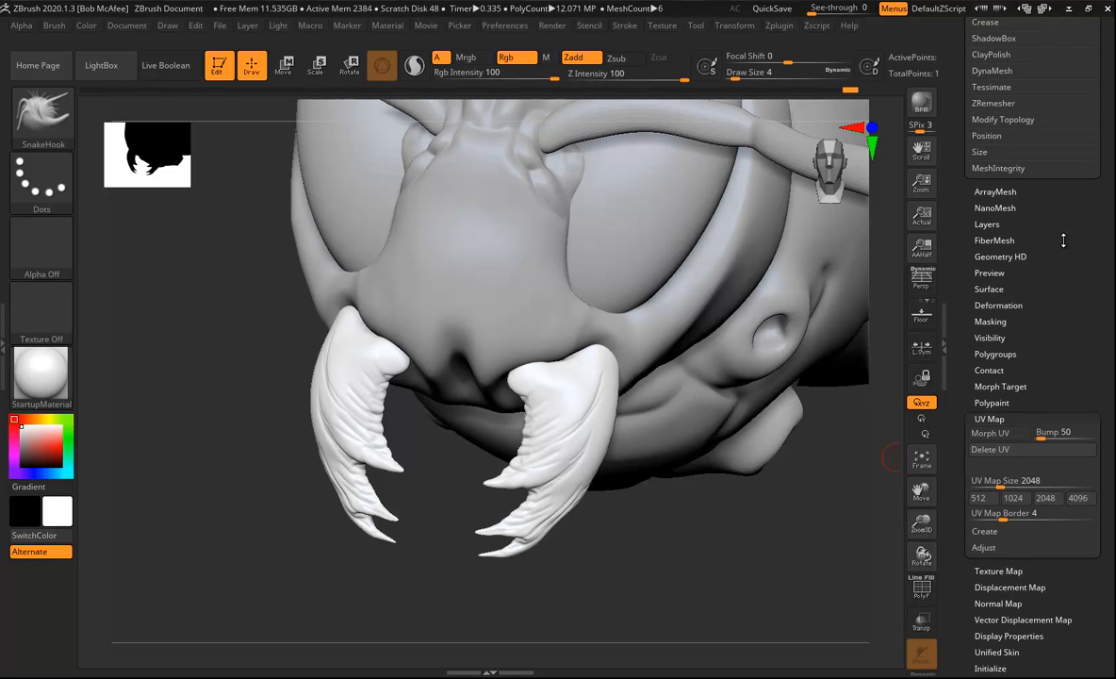
{"action": "left_click", "coordinate": [990, 288]}
{"action": "left_click", "coordinate": [1014, 305]}
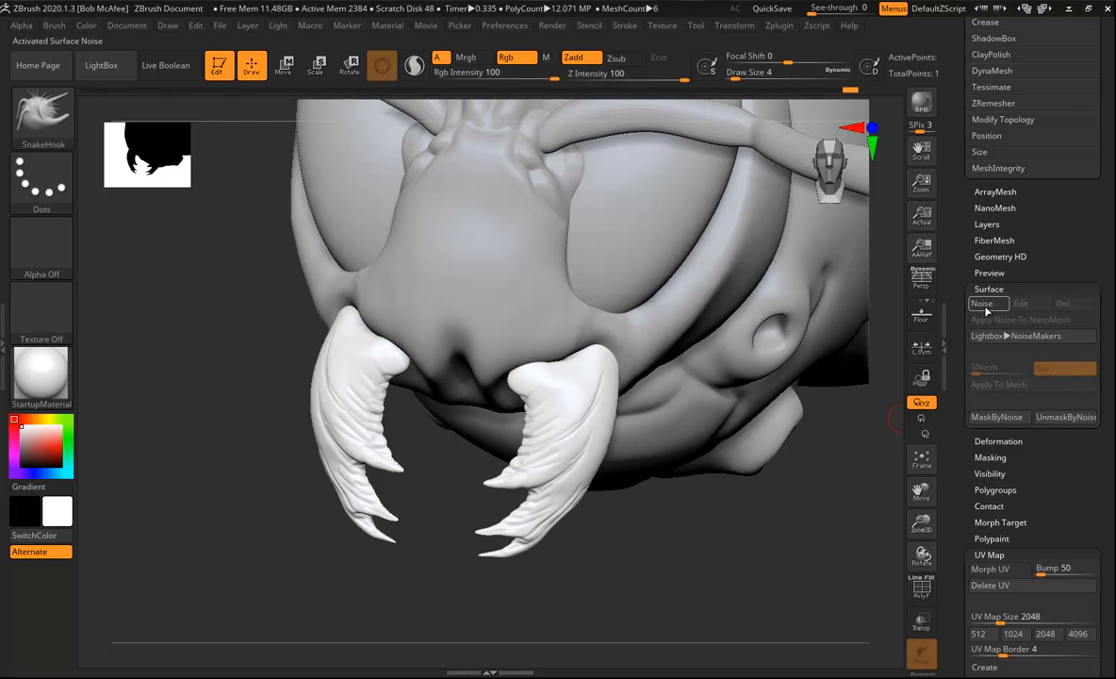
{"action": "left_click_drag", "start_coordinate": [790, 487], "coordinate": [809, 416]}
{"action": "left_click_drag", "start_coordinate": [869, 455], "coordinate": [914, 258]}
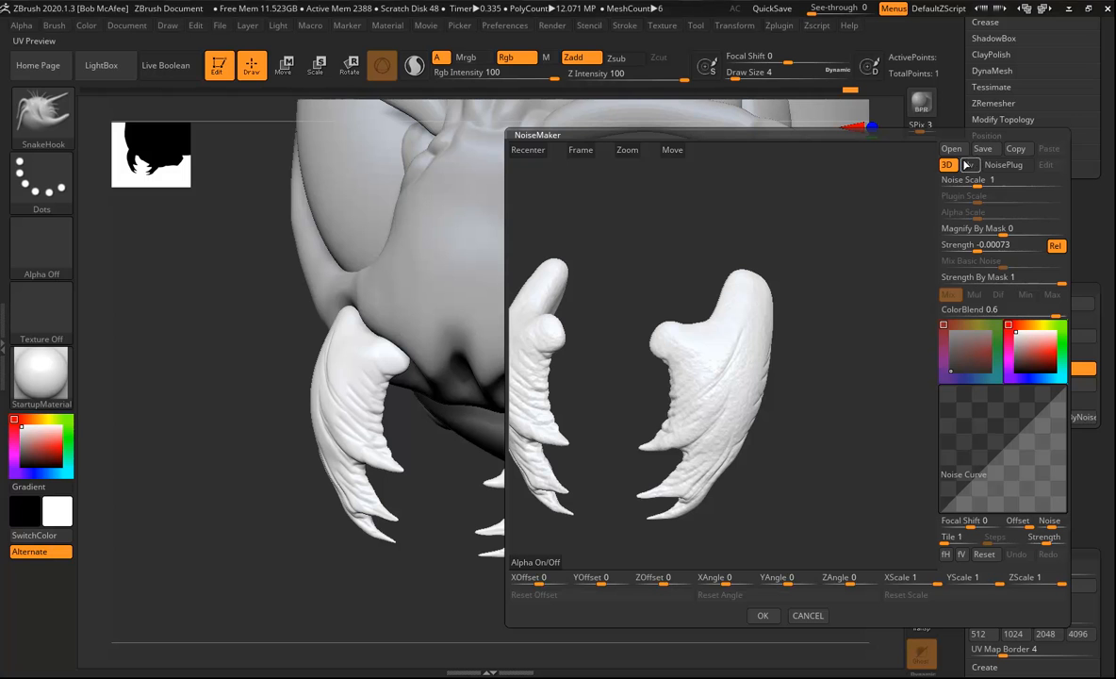
{"action": "left_click_drag", "start_coordinate": [801, 435], "coordinate": [829, 434]}
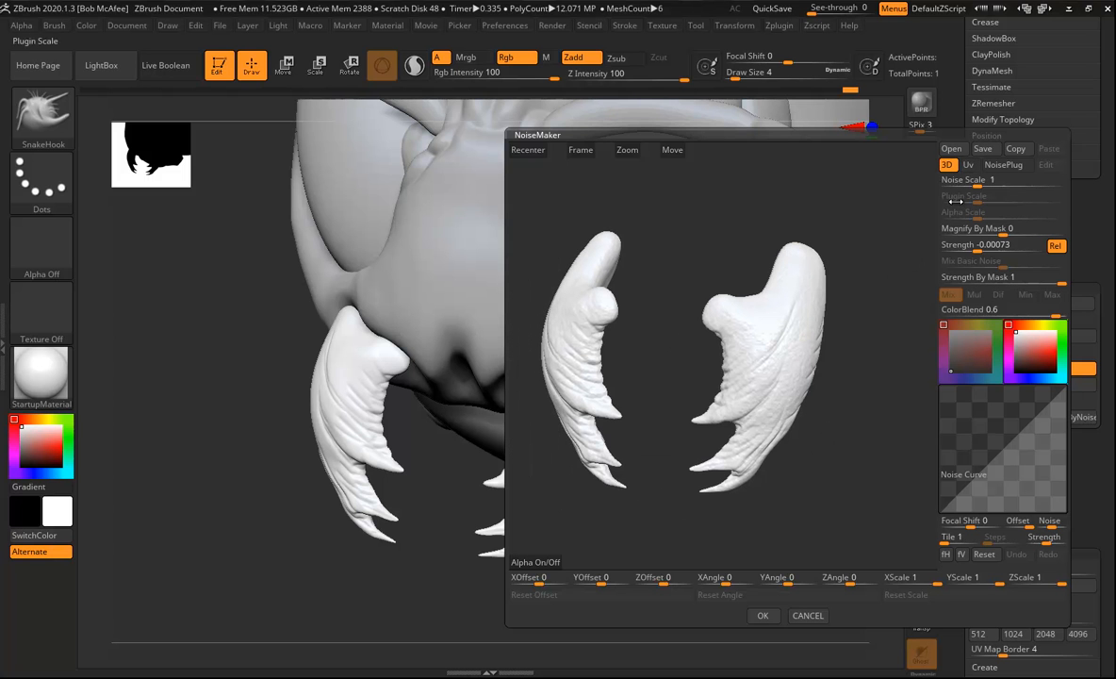
{"action": "left_click", "coordinate": [1004, 166]}
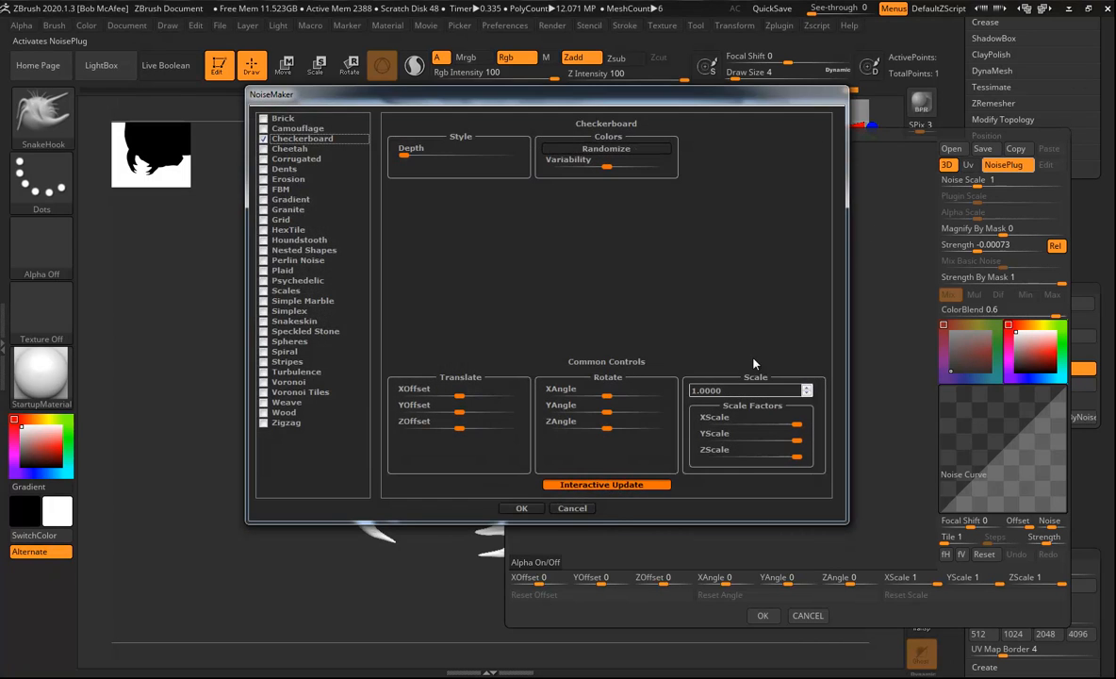
{"action": "left_click", "coordinate": [571, 508]}
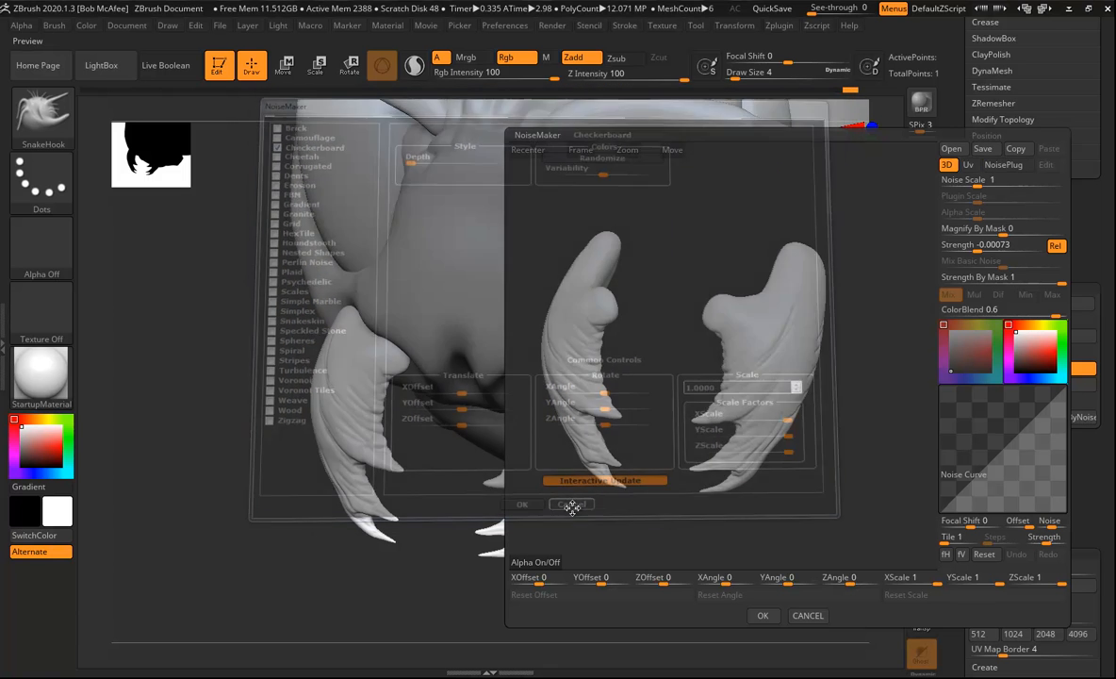
{"action": "left_click", "coordinate": [808, 616]}
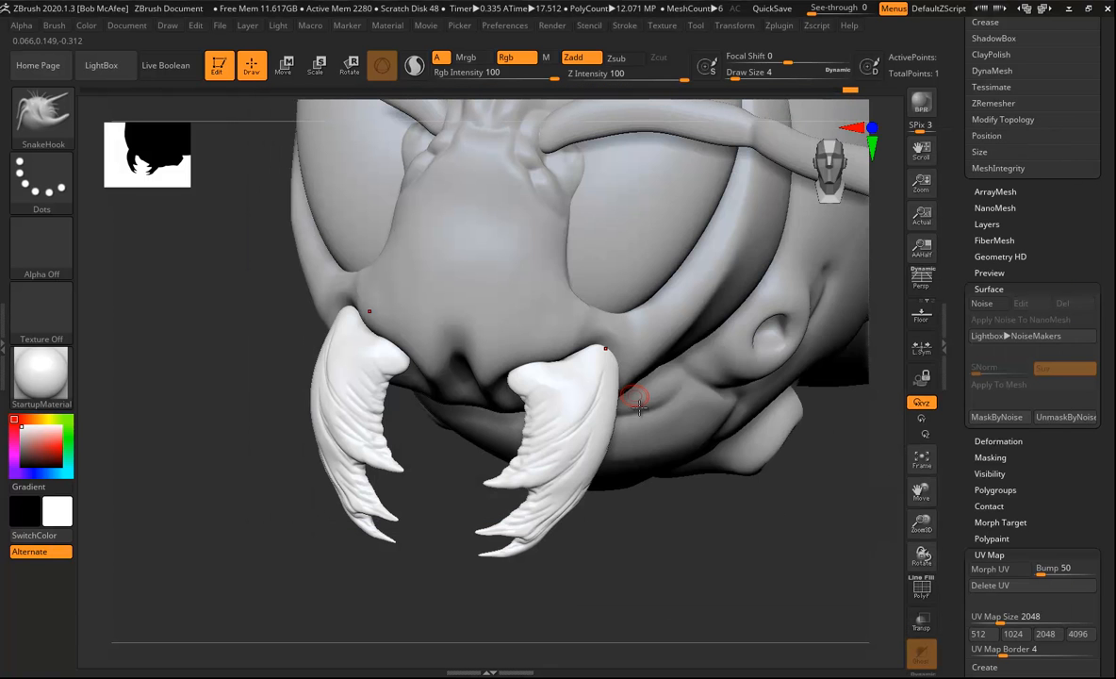
{"action": "left_click_drag", "start_coordinate": [728, 558], "coordinate": [692, 467]}
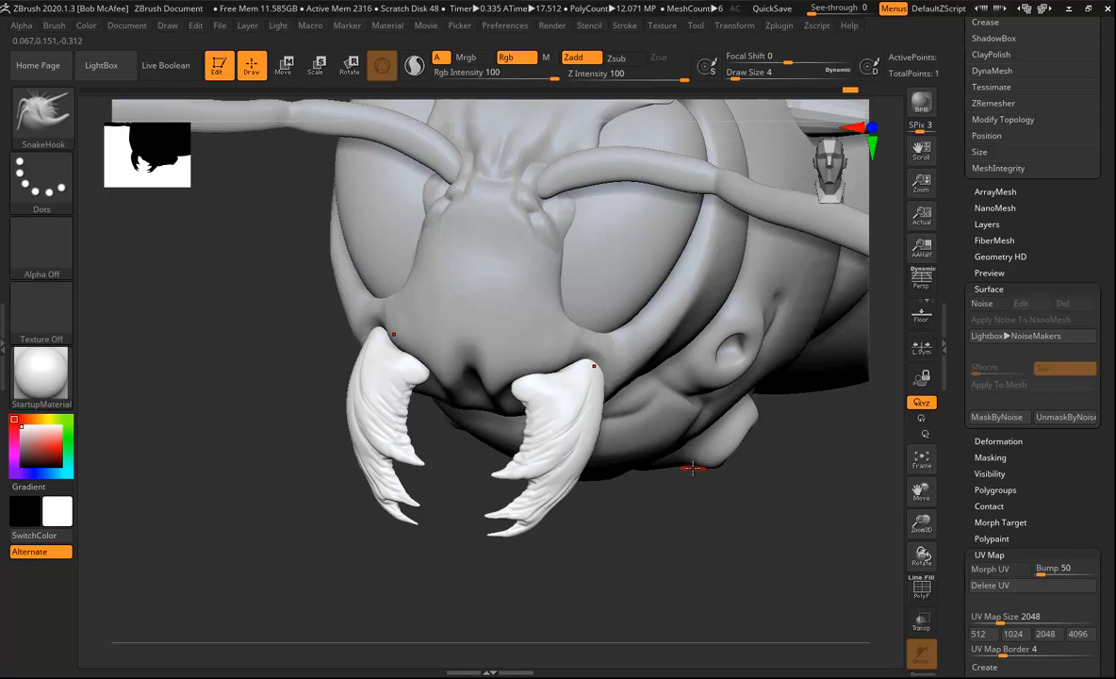
{"action": "left_click", "coordinate": [982, 302]}
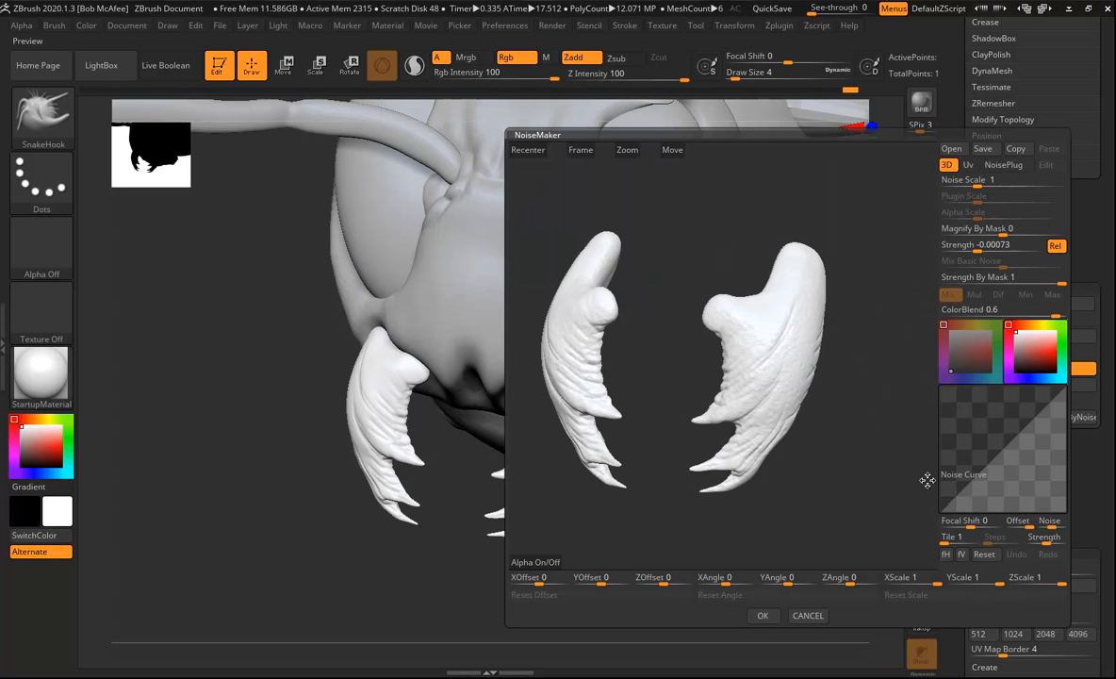
{"action": "left_click", "coordinate": [808, 616]}
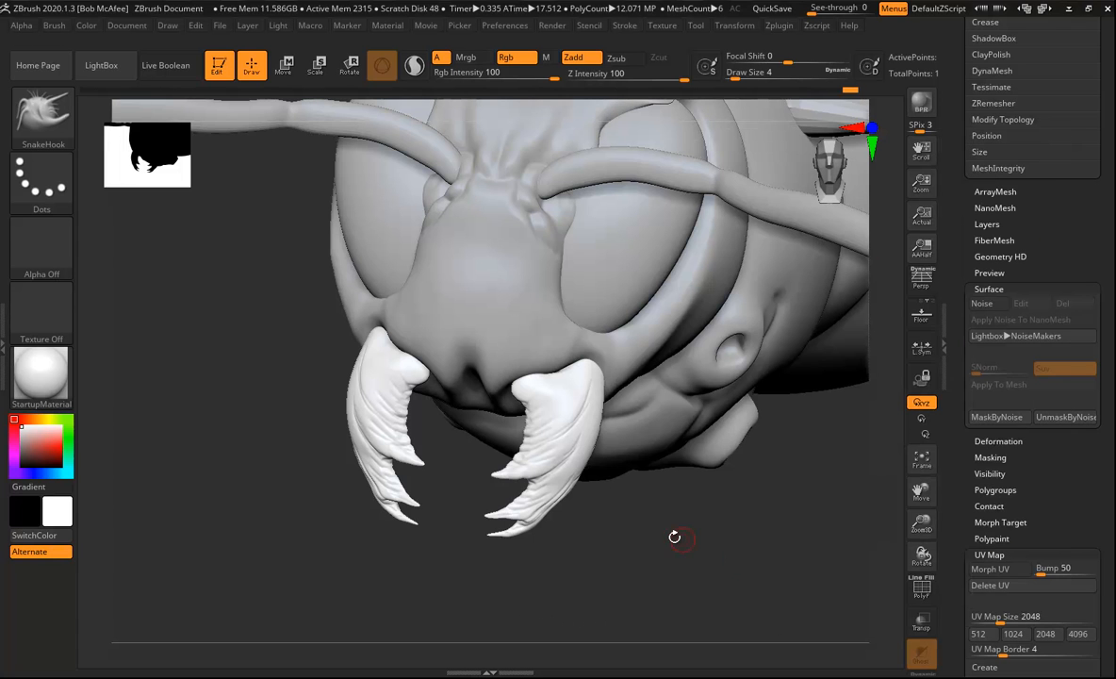
Step: Try to unwrap the mandibles with UV Master at their current subdivision level
{"action": "left_click_drag", "start_coordinate": [711, 528], "coordinate": [715, 525]}
{"action": "left_click_drag", "start_coordinate": [1105, 174], "coordinate": [1064, 444]}
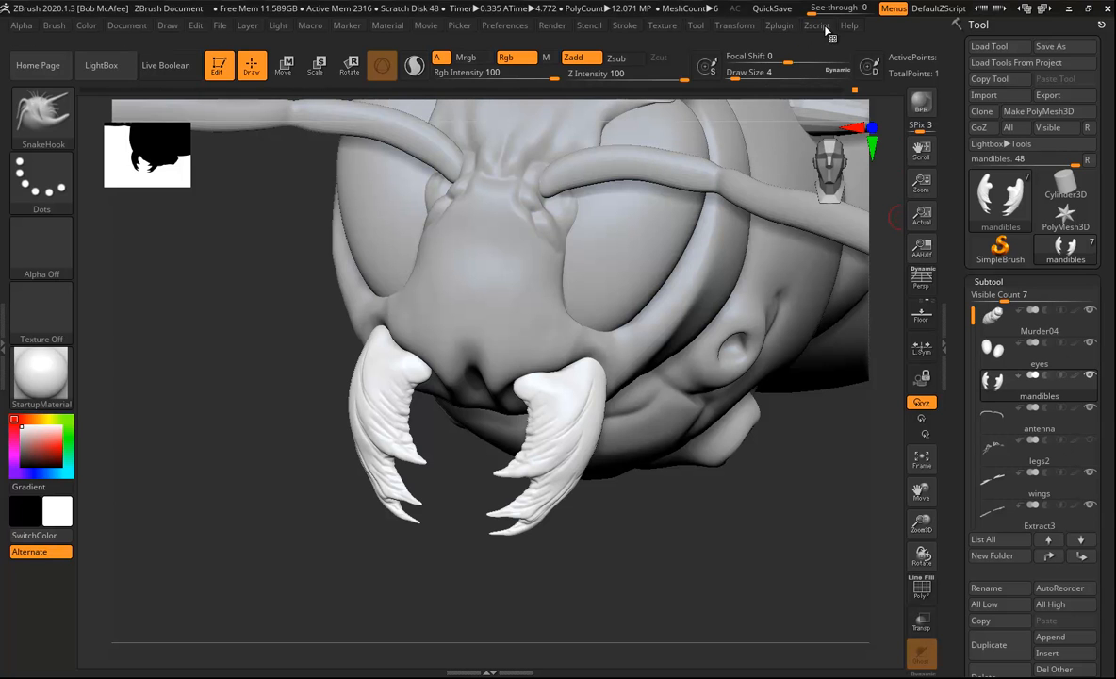
{"action": "left_click", "coordinate": [782, 27]}
{"action": "left_click", "coordinate": [781, 26]}
{"action": "left_click", "coordinate": [825, 309]}
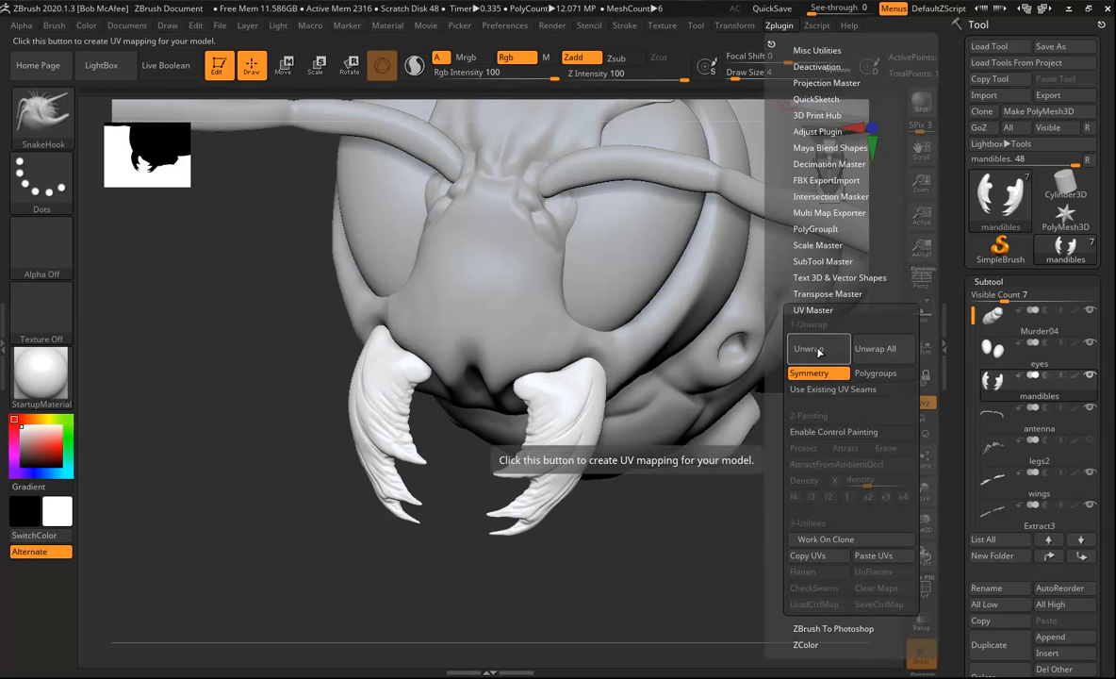
{"action": "left_click", "coordinate": [811, 349]}
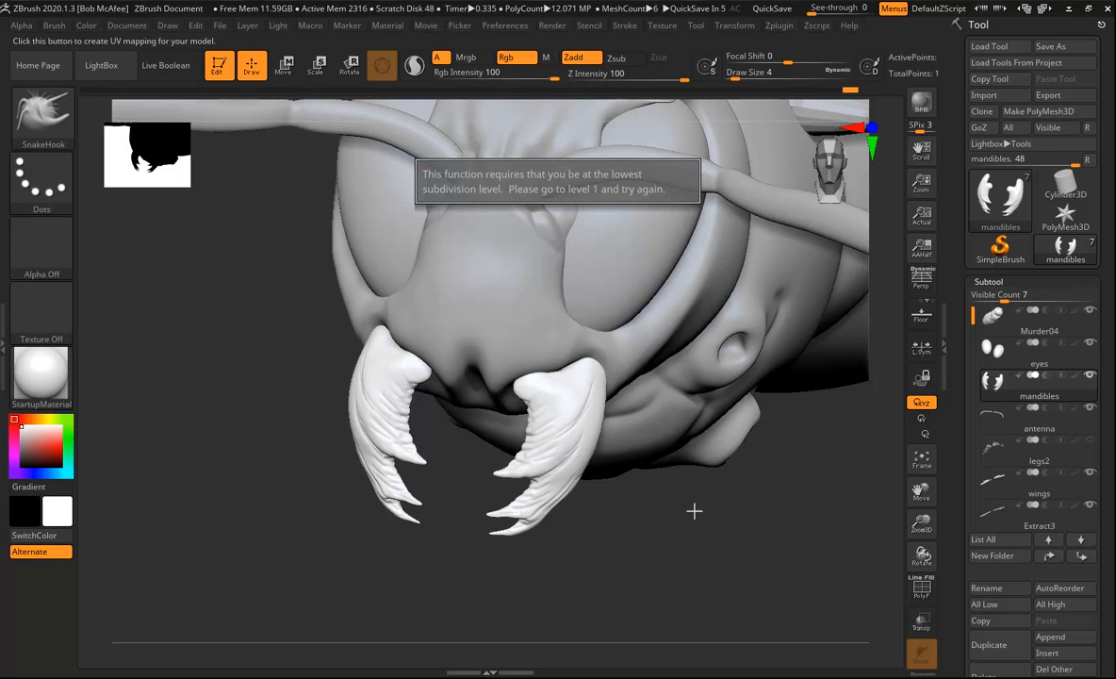
Step: Lower the mandibles to subdivision level 1 and unwrap their UVs with UV Master
{"action": "key", "text": "shift"}
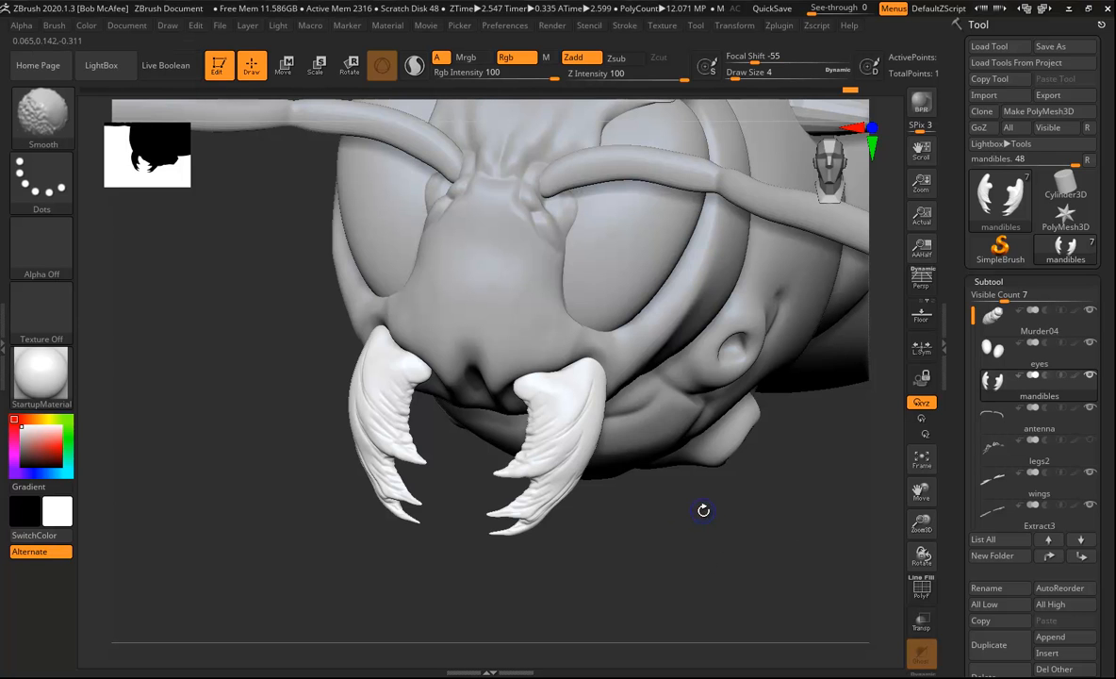
{"action": "key", "text": "shift+d"}
{"action": "key", "text": "shift+d"}
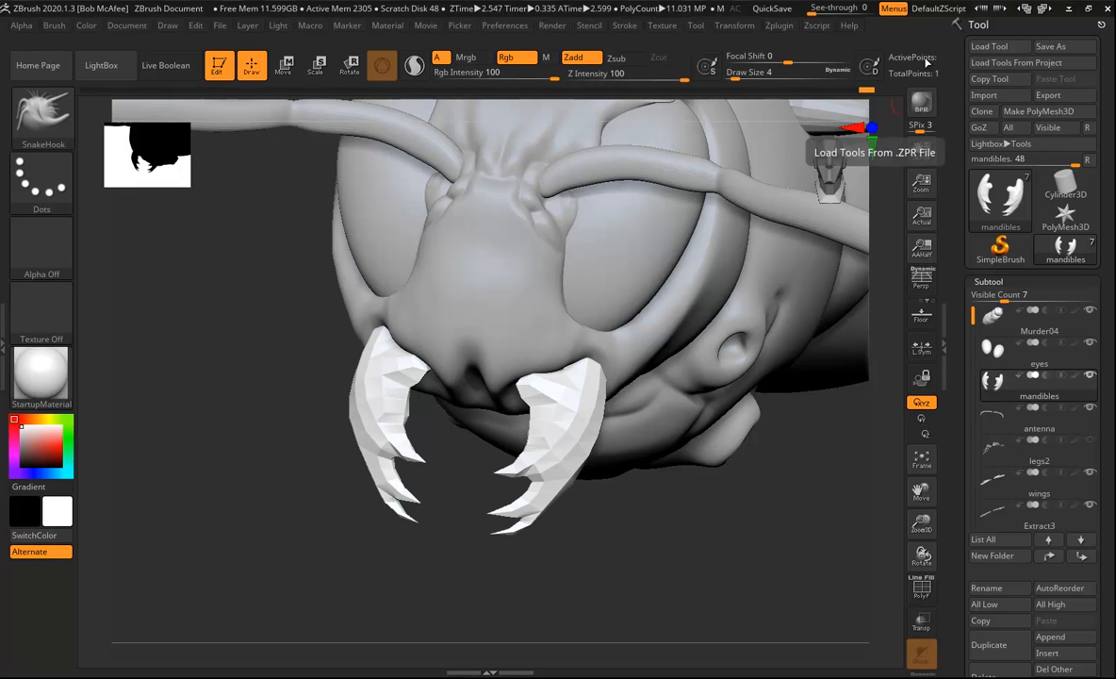
{"action": "left_click", "coordinate": [783, 26]}
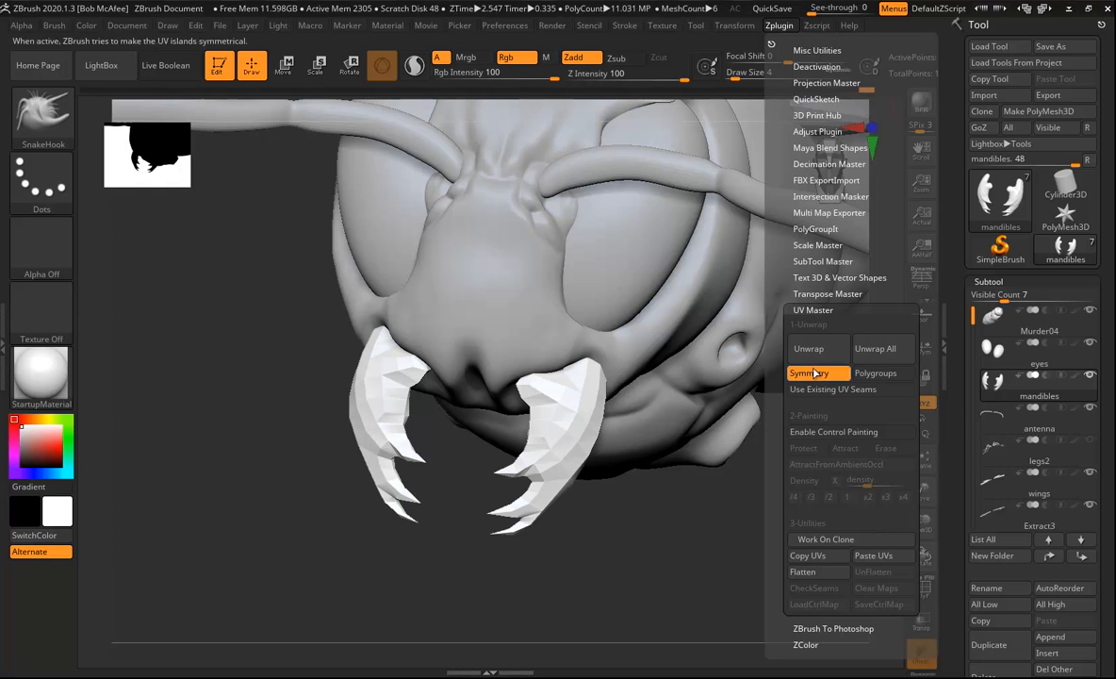
{"action": "left_click", "coordinate": [757, 346]}
Step: Morph the mandibles to their UV layout in Solo mode and set the UV bump to 0
{"action": "left_click_drag", "start_coordinate": [1111, 468], "coordinate": [1099, 276]}
{"action": "left_click_drag", "start_coordinate": [1055, 539], "coordinate": [1038, 430]}
{"action": "left_click", "coordinate": [989, 459]}
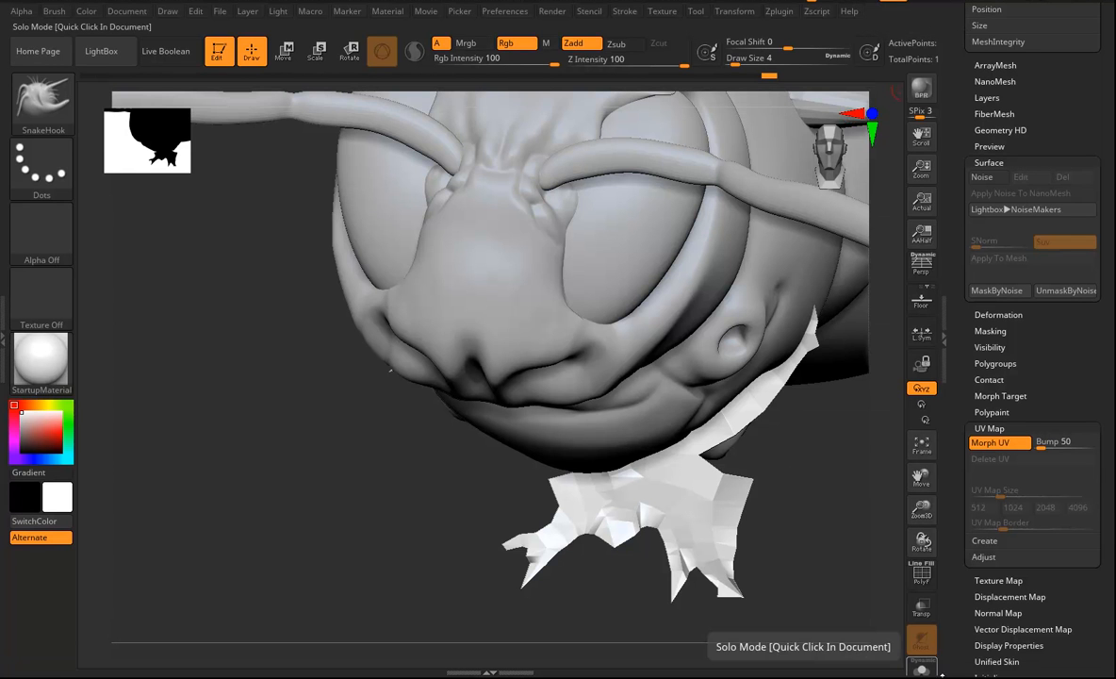
{"action": "left_click", "coordinate": [922, 668]}
{"action": "left_click_drag", "start_coordinate": [837, 531], "coordinate": [810, 501]}
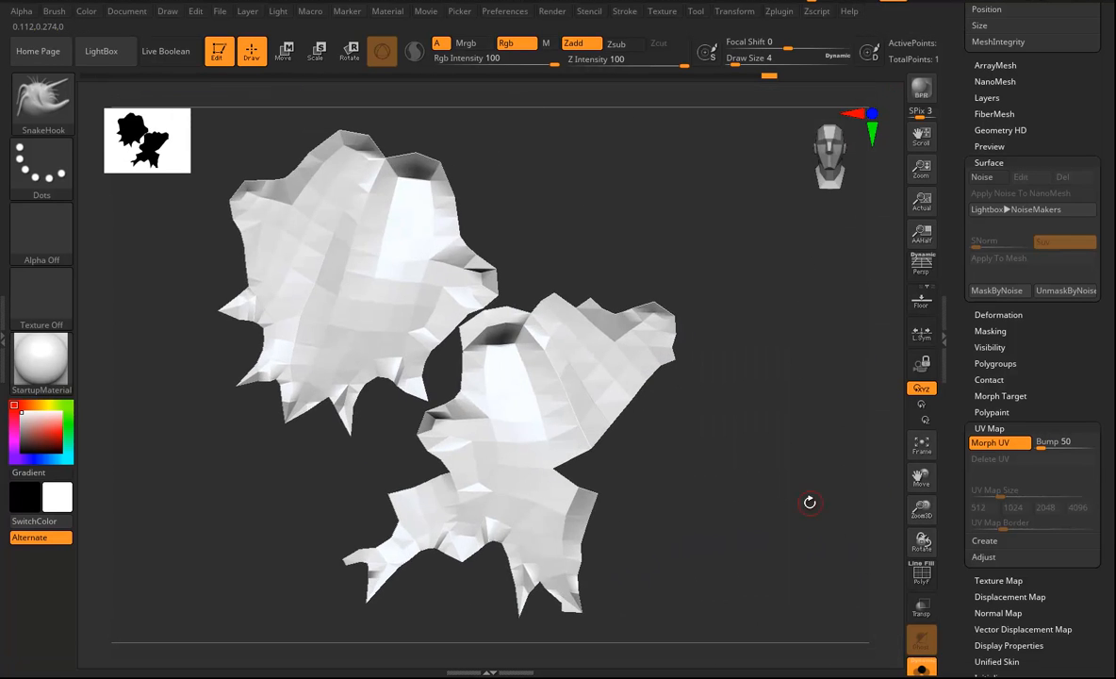
{"action": "left_click_drag", "start_coordinate": [1046, 447], "coordinate": [962, 449]}
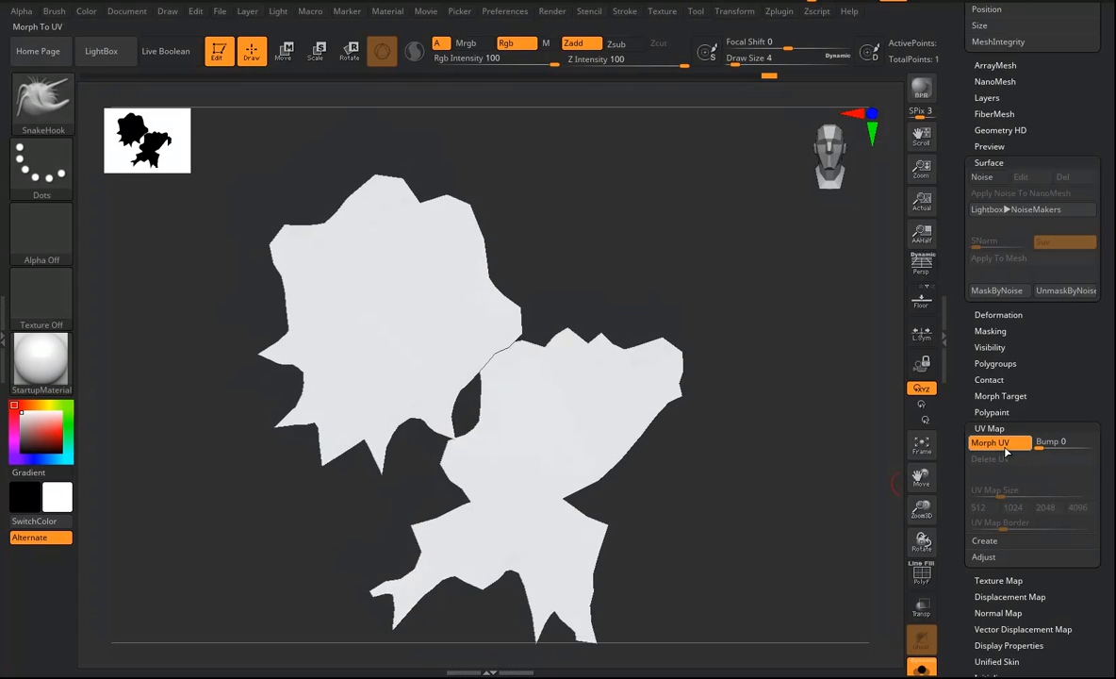
Step: Show the polyframe on the UV layout without the polygroup fill, and morph the mandibles back to their 3D shape
{"action": "left_click", "coordinate": [1007, 451]}
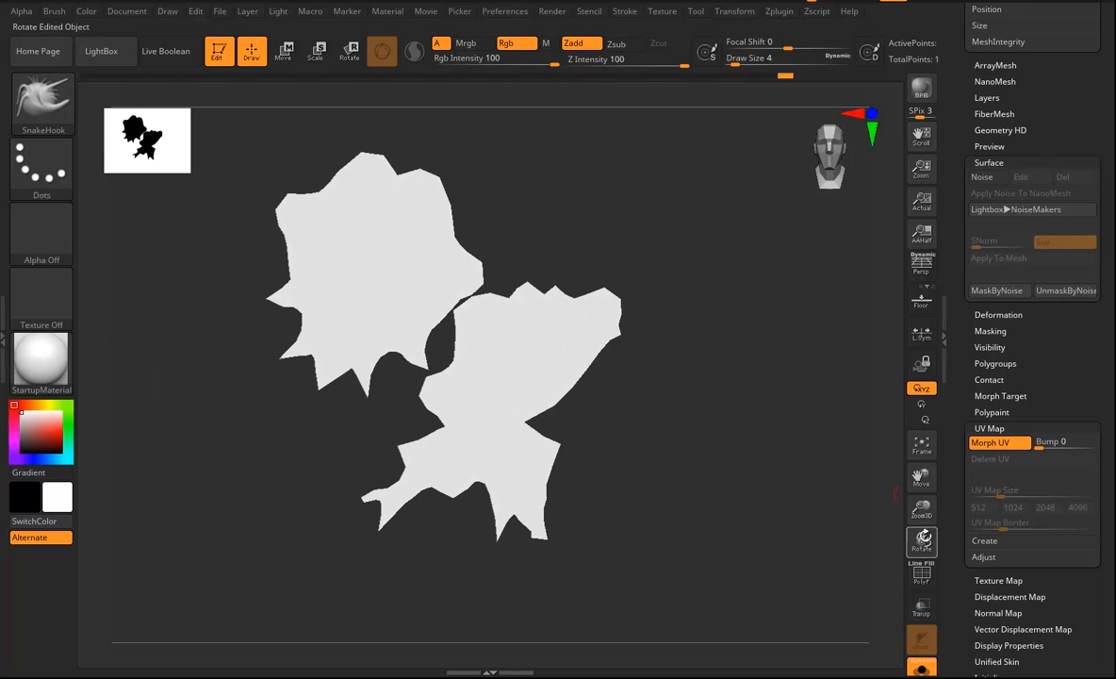
{"action": "left_click", "coordinate": [922, 575]}
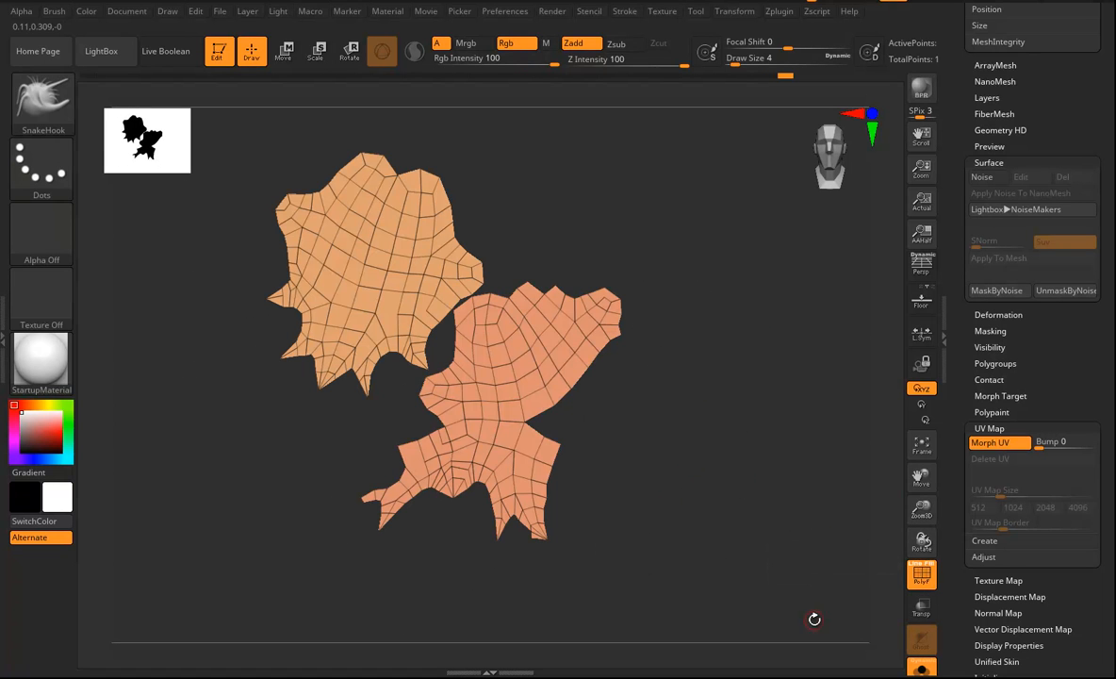
{"action": "left_click", "coordinate": [928, 572]}
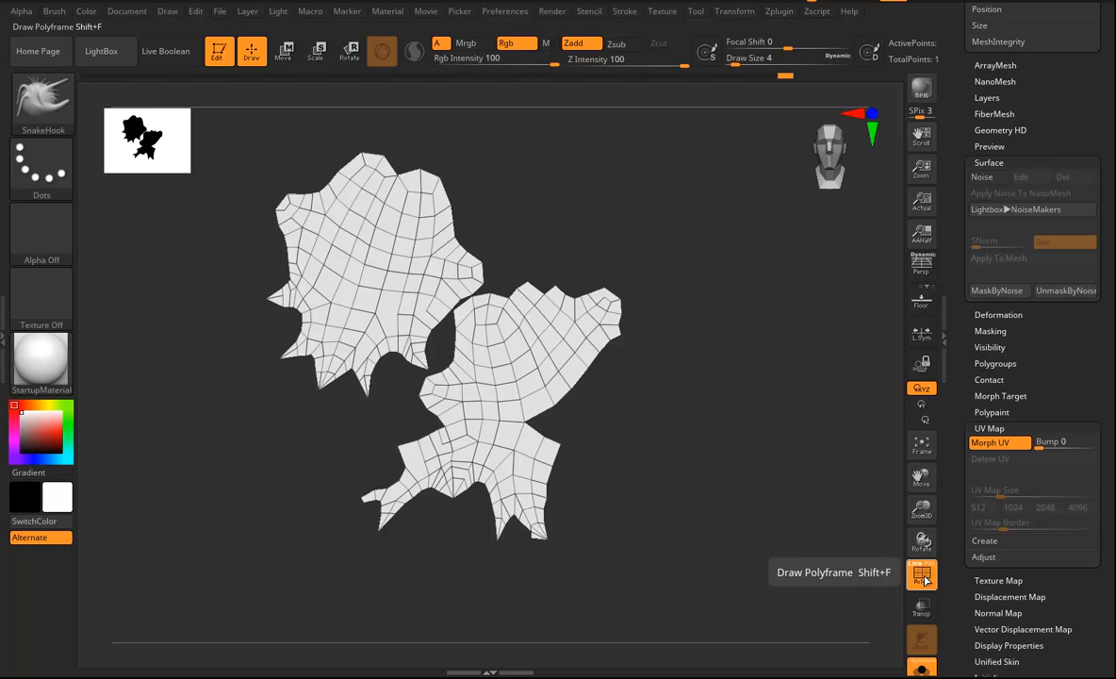
{"action": "left_click_drag", "start_coordinate": [629, 514], "coordinate": [694, 488]}
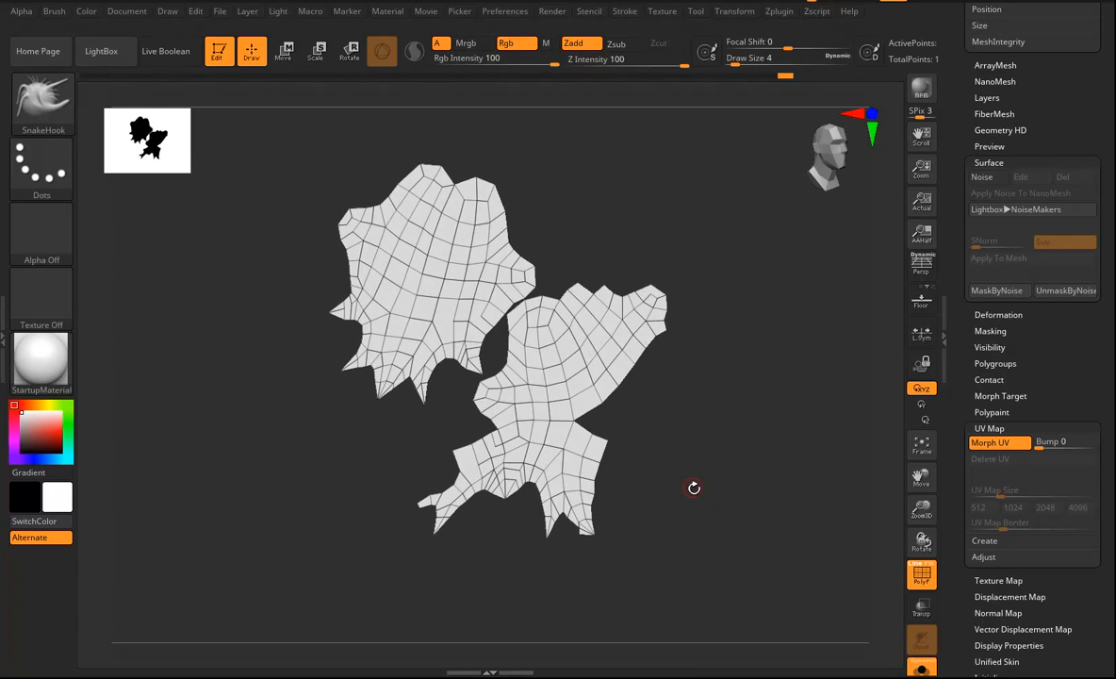
{"action": "left_click", "coordinate": [998, 443]}
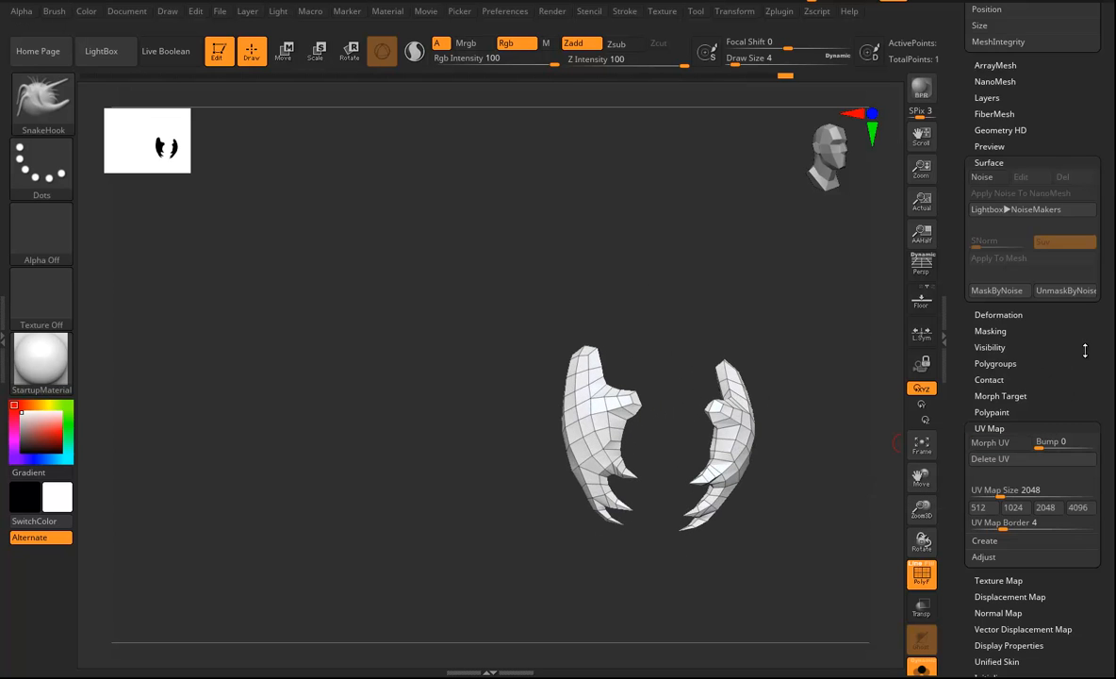
Step: Export the unwrapped mandibles as OBJ to the project's scenes folder, overwriting the existing mandibles file
{"action": "scroll", "coordinate": [1084, 350], "scroll_direction": "up", "scroll_amount": 10}
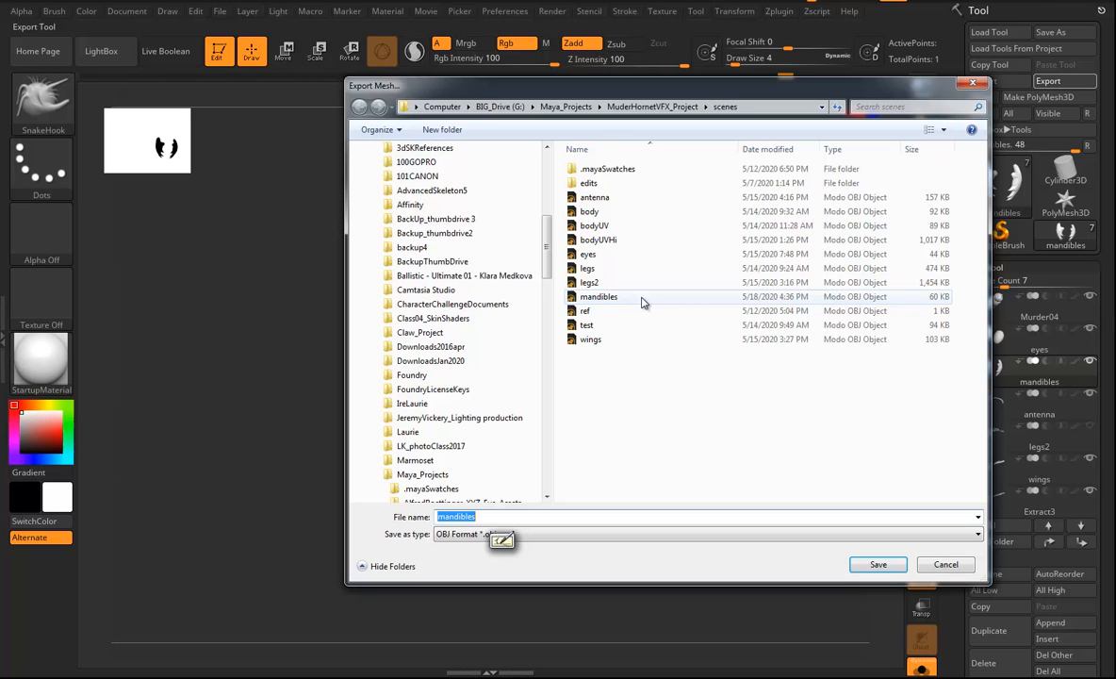
{"action": "left_click", "coordinate": [641, 298]}
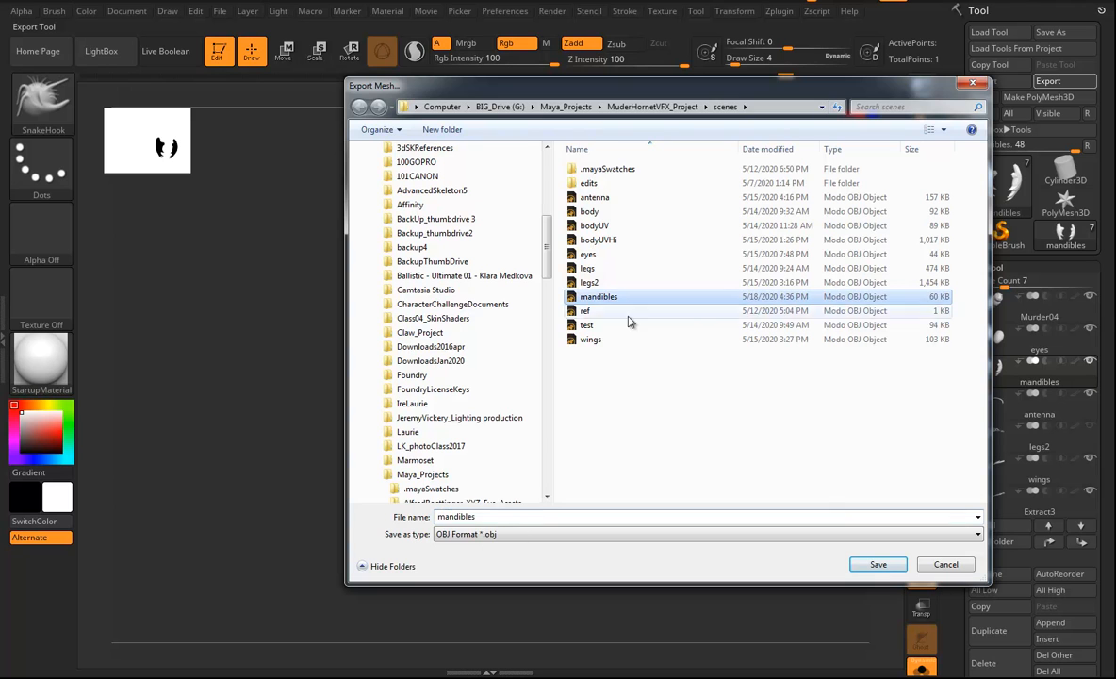
{"action": "left_click", "coordinate": [877, 565]}
{"action": "left_click", "coordinate": [682, 319]}
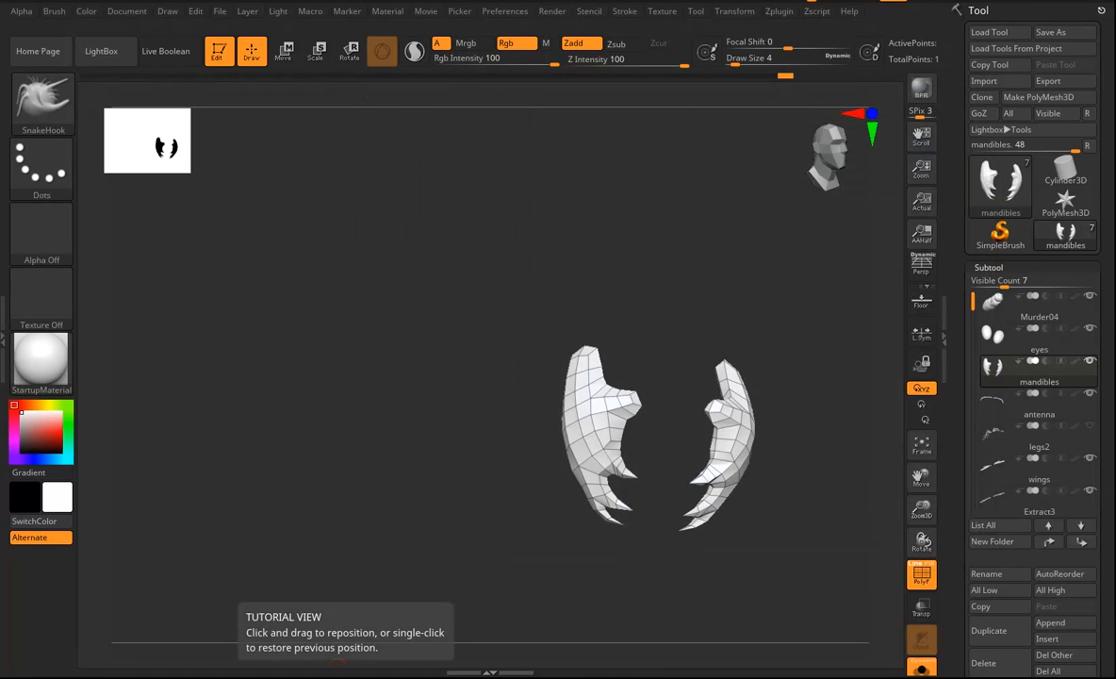
Step: Switch to Maya and import mandibles.OBJ from the scenes folder of MuderHornetVFX_Project
{"action": "left_click", "coordinate": [349, 603]}
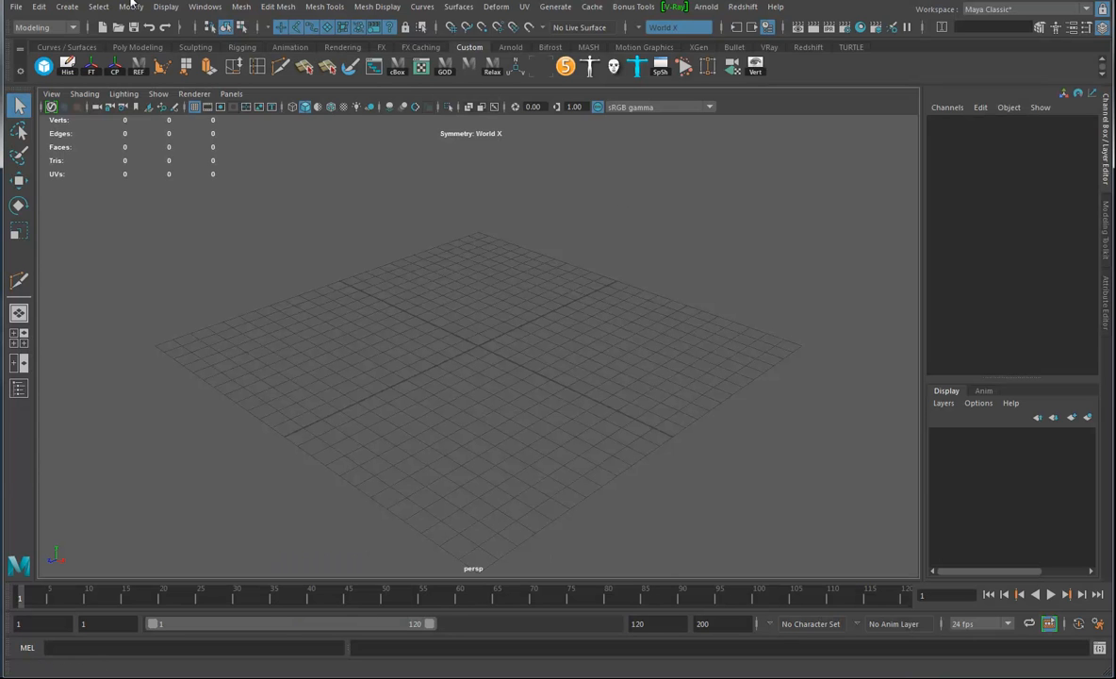
{"action": "left_click", "coordinate": [16, 6]}
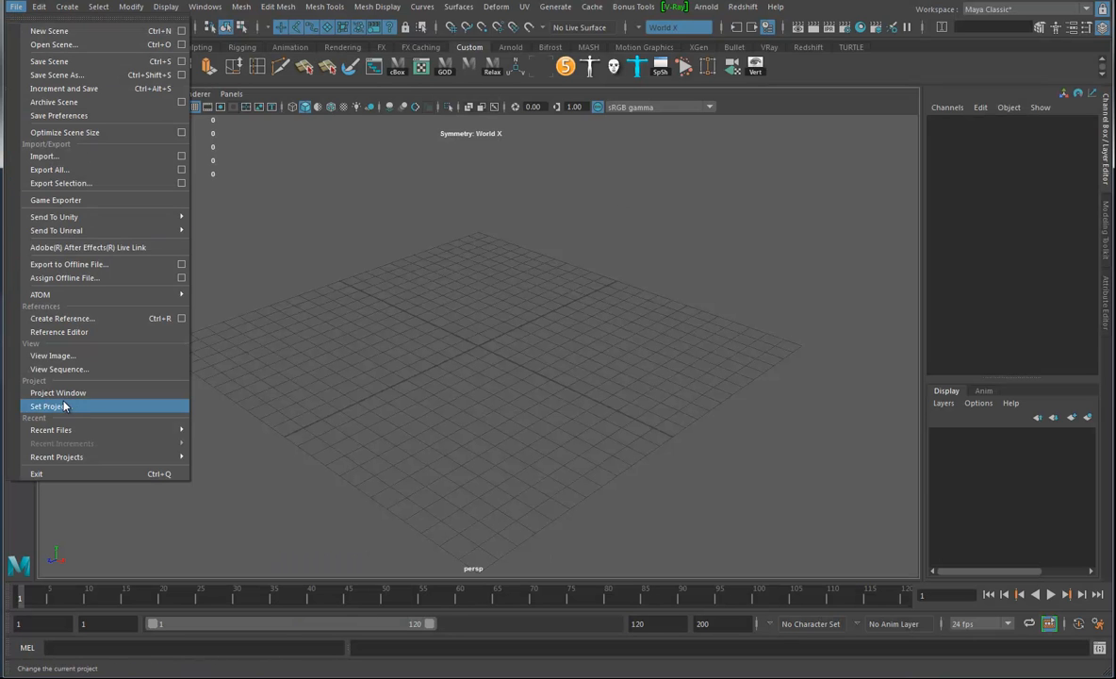
{"action": "left_click", "coordinate": [43, 155]}
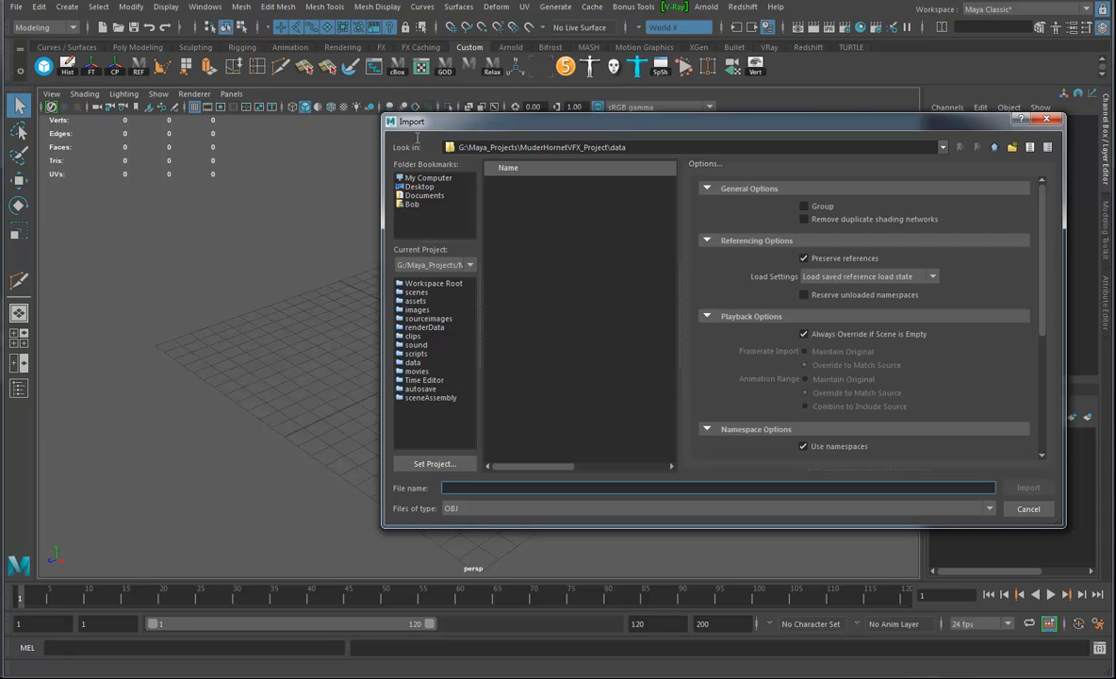
{"action": "left_click", "coordinate": [994, 148]}
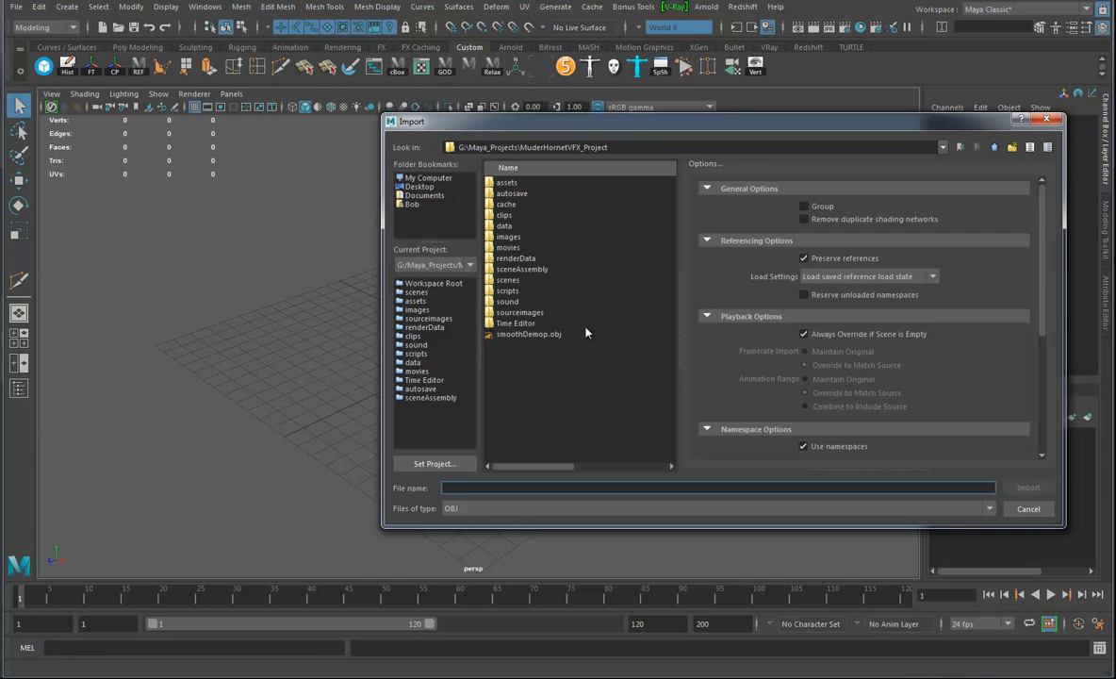
{"action": "double_click", "coordinate": [514, 281]}
{"action": "left_click", "coordinate": [517, 280]}
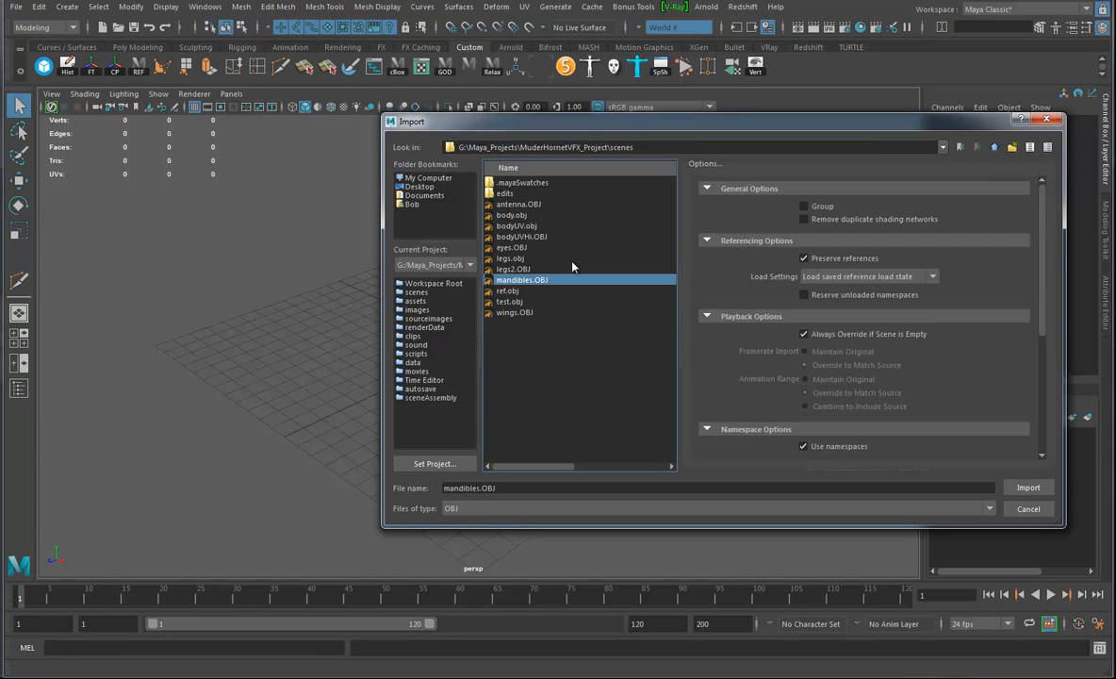
{"action": "double_click", "coordinate": [521, 281]}
Step: Select the imported mandibles and frame them to examine both pieces from the front
{"action": "left_click", "coordinate": [372, 364]}
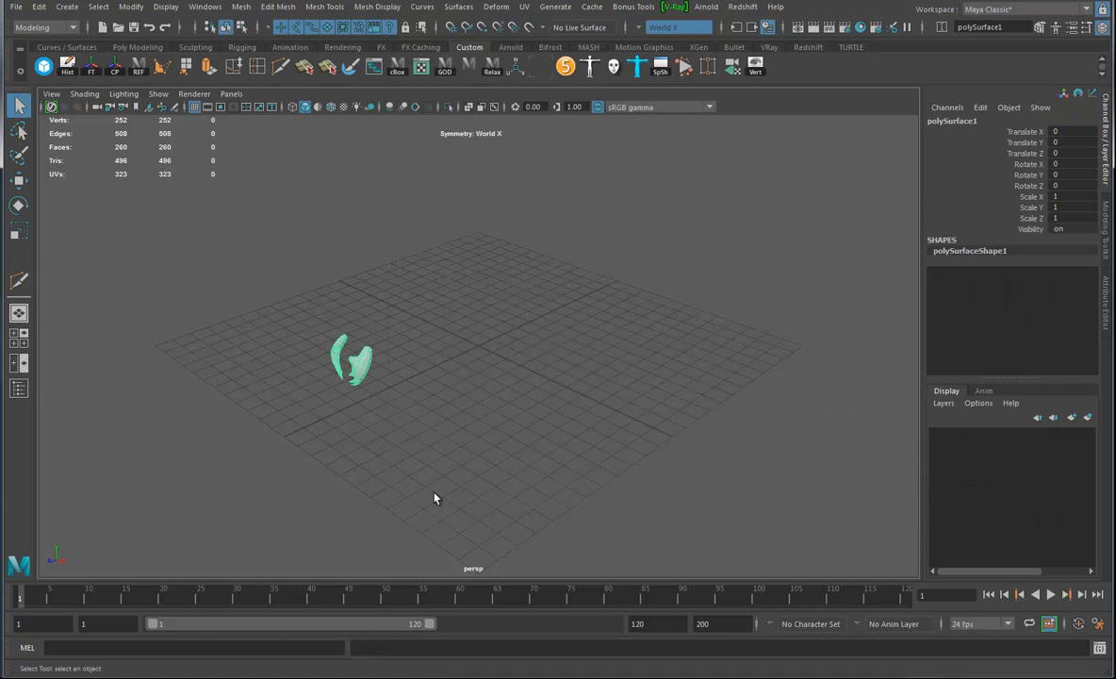
{"action": "key", "text": "f"}
{"action": "left_click_drag", "start_coordinate": [436, 493], "coordinate": [603, 498], "text": "alt"}
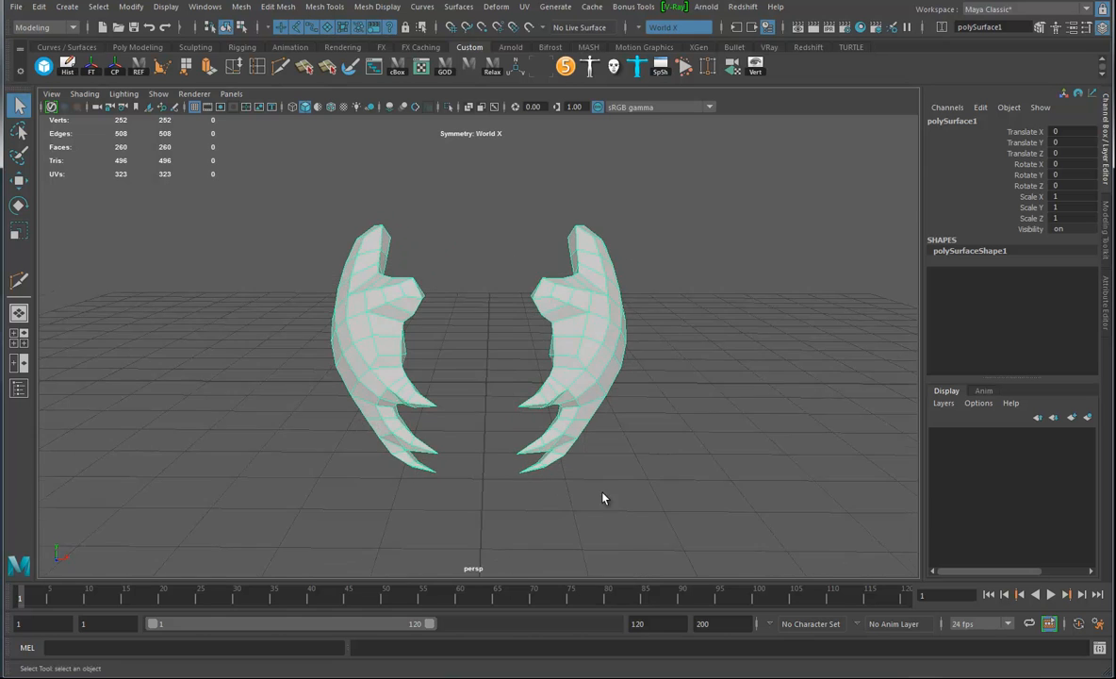
{"action": "scroll", "coordinate": [556, 358], "scroll_direction": "up", "scroll_amount": 2}
{"action": "left_click_drag", "start_coordinate": [478, 133], "coordinate": [571, 363], "text": "alt"}
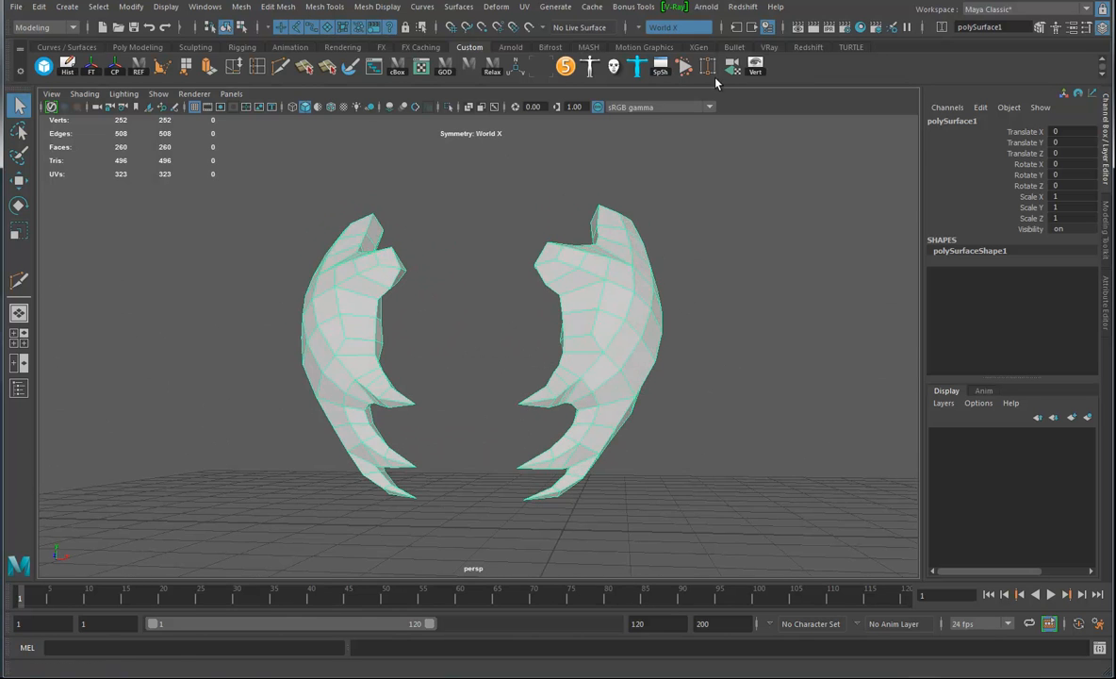
Step: Open the UV Editor for the mandibles and replace their UVs with a Camera-Based projection
{"action": "left_click", "coordinate": [384, 64]}
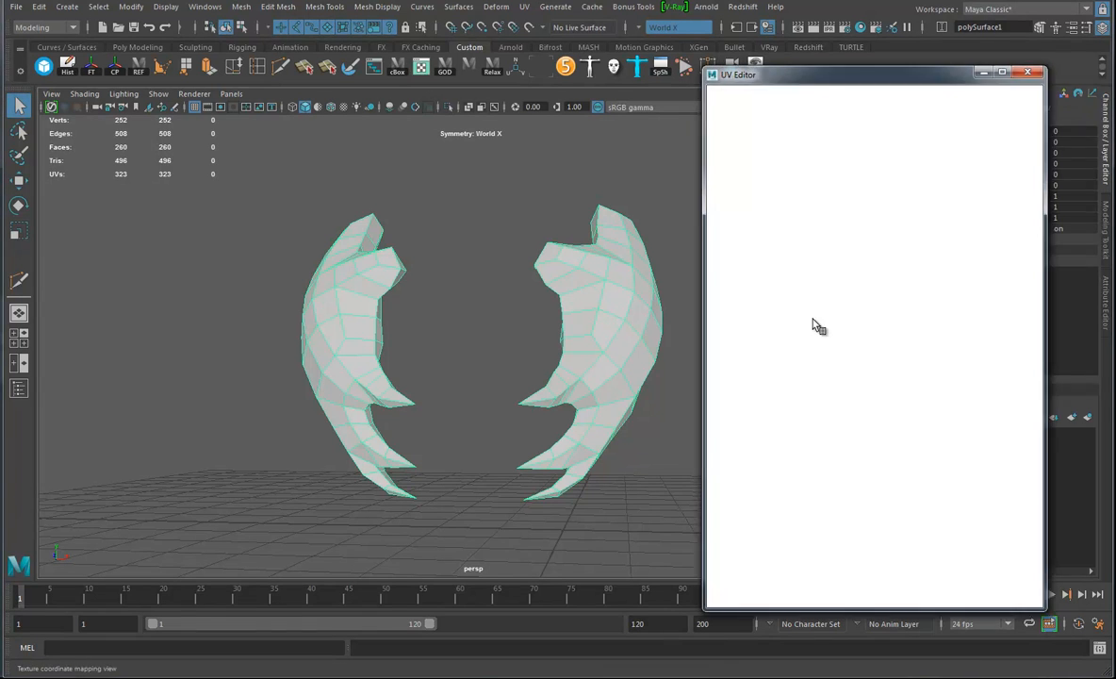
{"action": "left_click_drag", "start_coordinate": [674, 441], "coordinate": [614, 415], "text": "alt"}
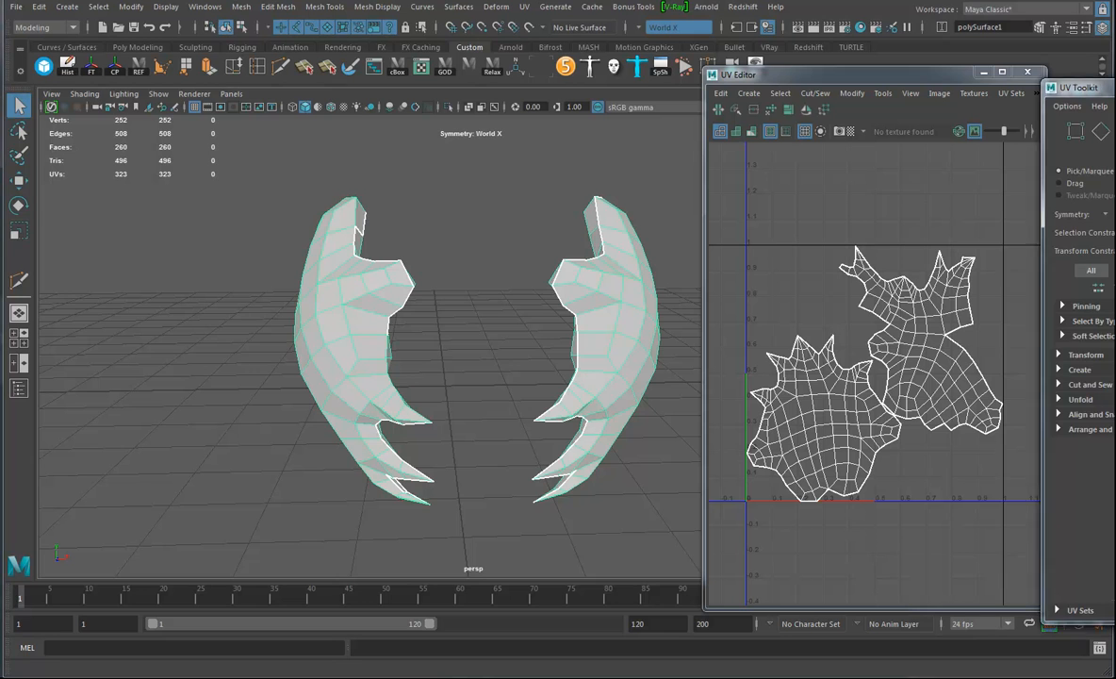
{"action": "left_click_drag", "start_coordinate": [623, 369], "coordinate": [516, 354], "text": "alt"}
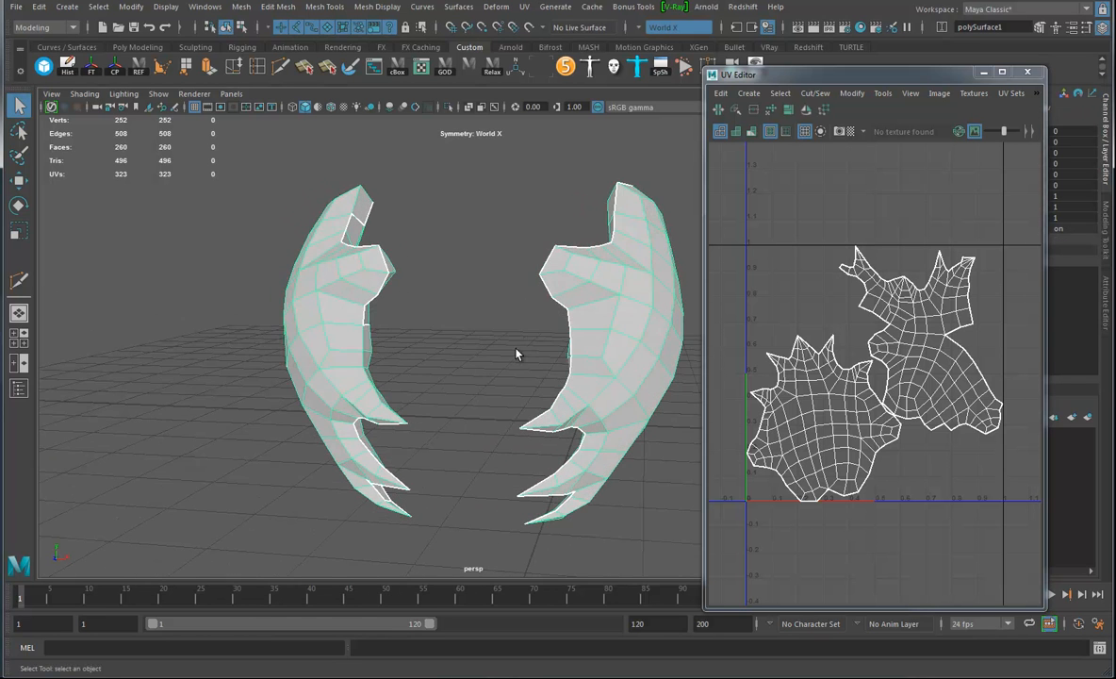
{"action": "left_click", "coordinate": [526, 8]}
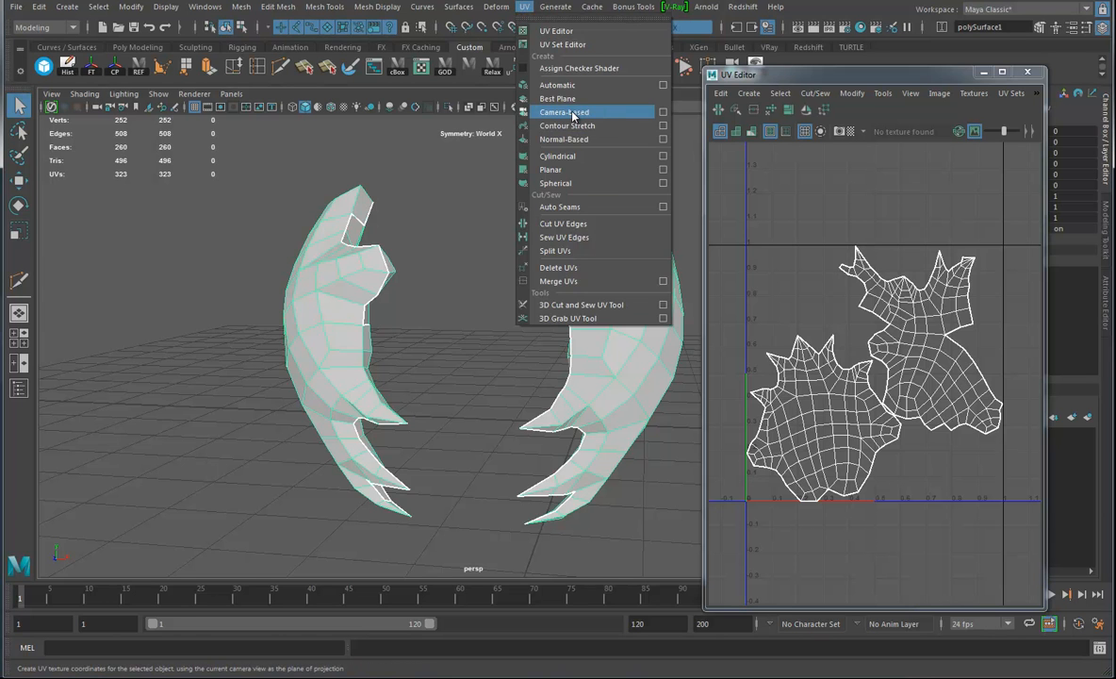
{"action": "left_click", "coordinate": [572, 113]}
Step: Select the border edge loops running around the mandibles and cut the UVs along them
{"action": "left_click_drag", "start_coordinate": [566, 320], "coordinate": [552, 367], "text": "alt"}
{"action": "right_click_drag", "start_coordinate": [526, 293], "coordinate": [524, 255]}
{"action": "double_click", "coordinate": [522, 252]}
{"action": "left_click_drag", "start_coordinate": [536, 331], "coordinate": [406, 414], "text": "alt"}
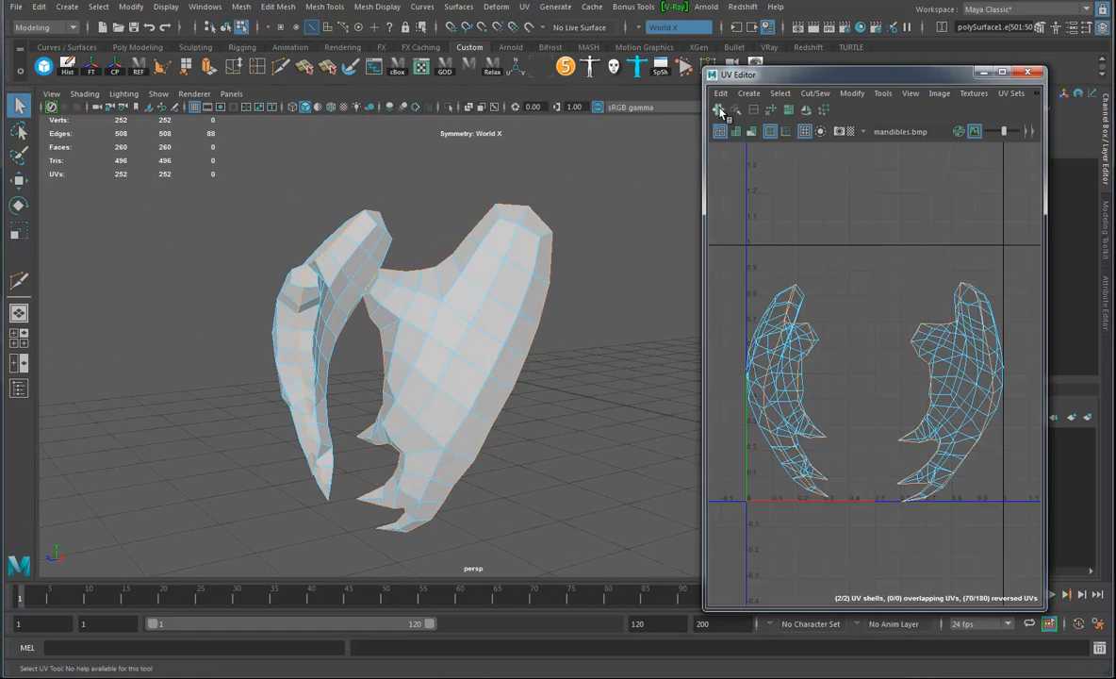
{"action": "left_click", "coordinate": [721, 111]}
Step: Select all the mandibles' UVs, unfold the shells and lay them out without overlaps
{"action": "left_click_drag", "start_coordinate": [499, 429], "coordinate": [622, 377], "text": "alt"}
{"action": "right_click_drag", "start_coordinate": [848, 382], "coordinate": [894, 385]}
{"action": "scroll", "coordinate": [873, 366], "scroll_direction": "down", "scroll_amount": 3}
{"action": "left_click_drag", "start_coordinate": [783, 269], "coordinate": [1032, 521]}
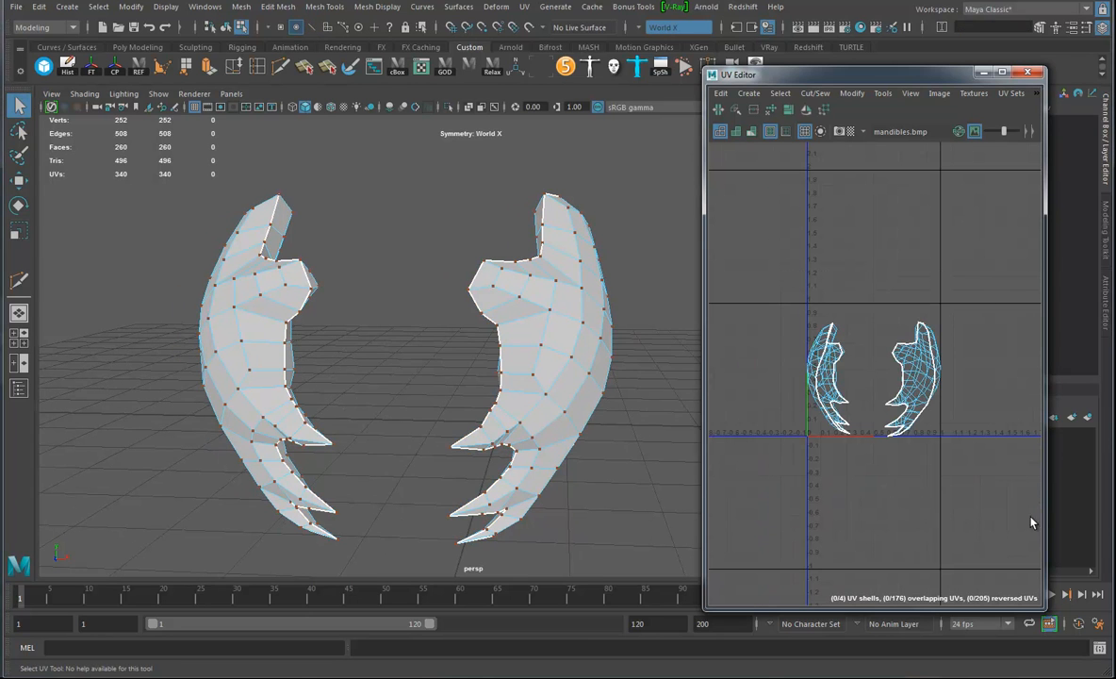
{"action": "left_click", "coordinate": [771, 110]}
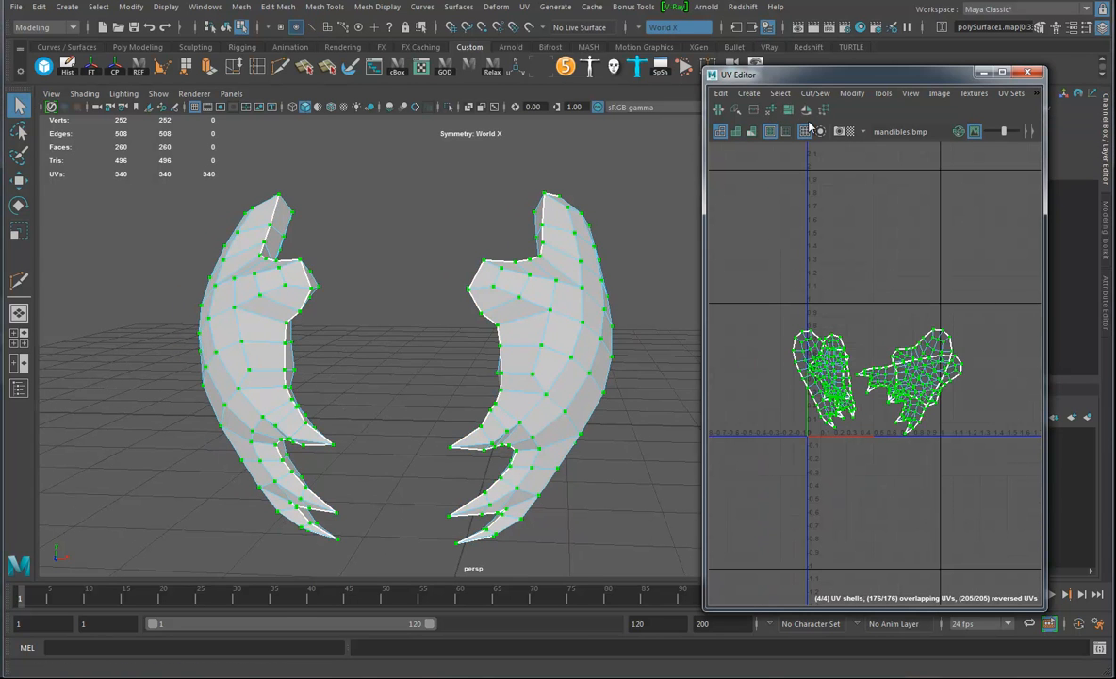
{"action": "left_click", "coordinate": [789, 110]}
{"action": "right_click_drag", "start_coordinate": [842, 408], "coordinate": [961, 434], "text": "alt"}
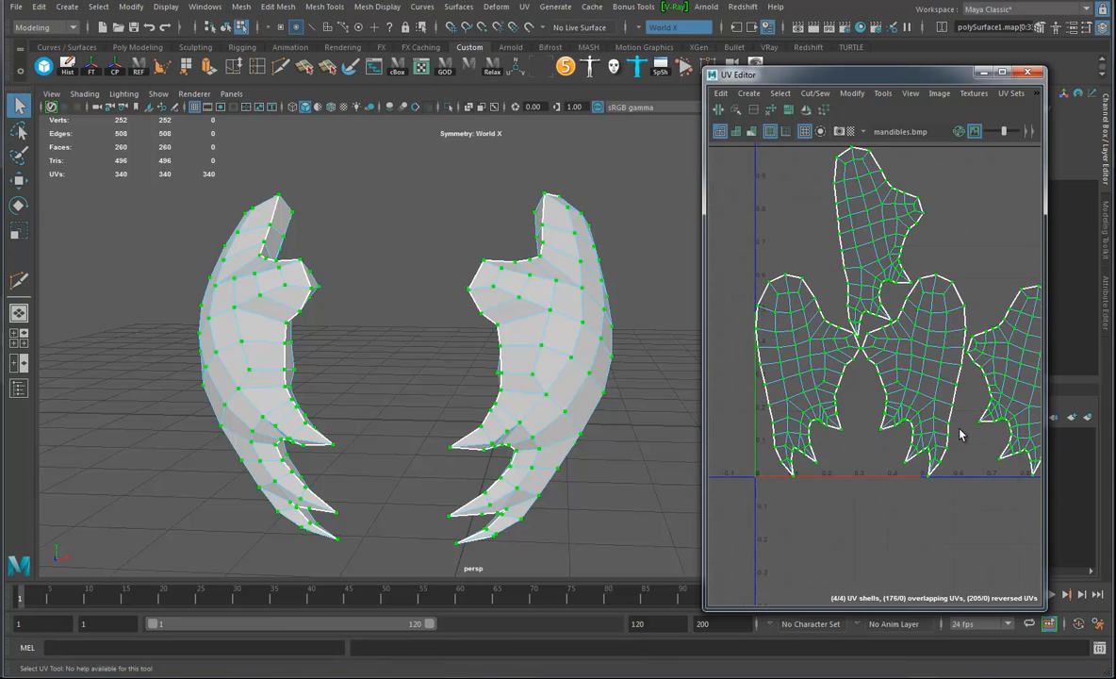
{"action": "middle_click_drag", "start_coordinate": [947, 431], "coordinate": [914, 473], "text": "alt"}
{"action": "middle_click_drag", "start_coordinate": [977, 417], "coordinate": [965, 439], "text": "alt"}
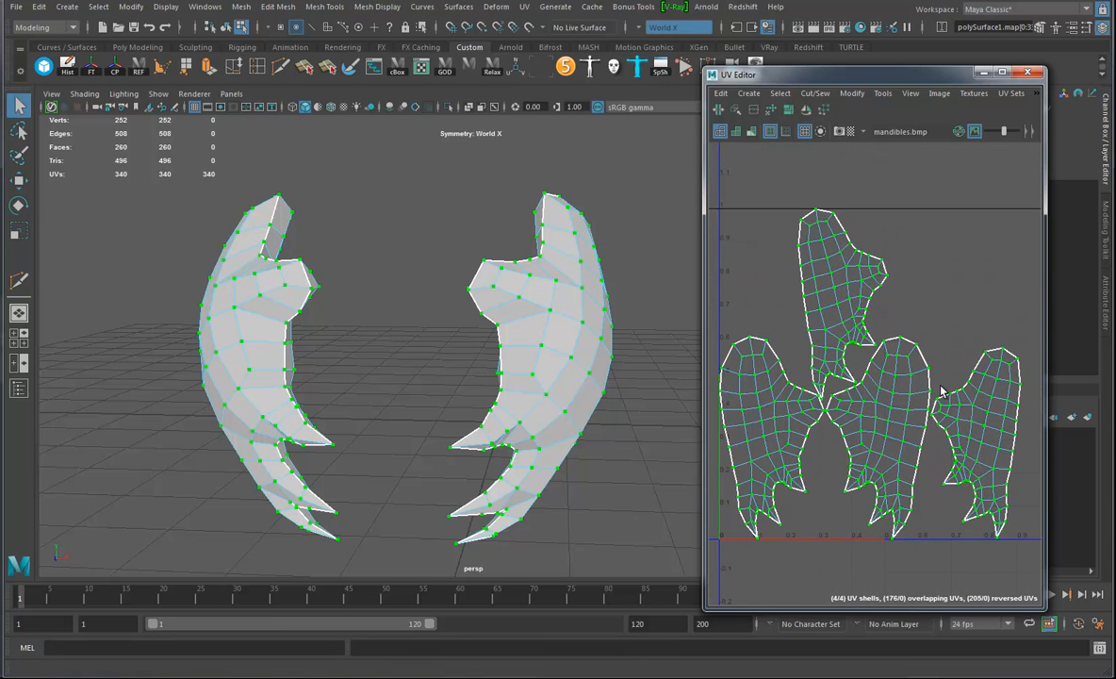
Step: Run the UV layout again on all the mandible shells
{"action": "left_click_drag", "start_coordinate": [421, 426], "coordinate": [549, 409], "text": "alt"}
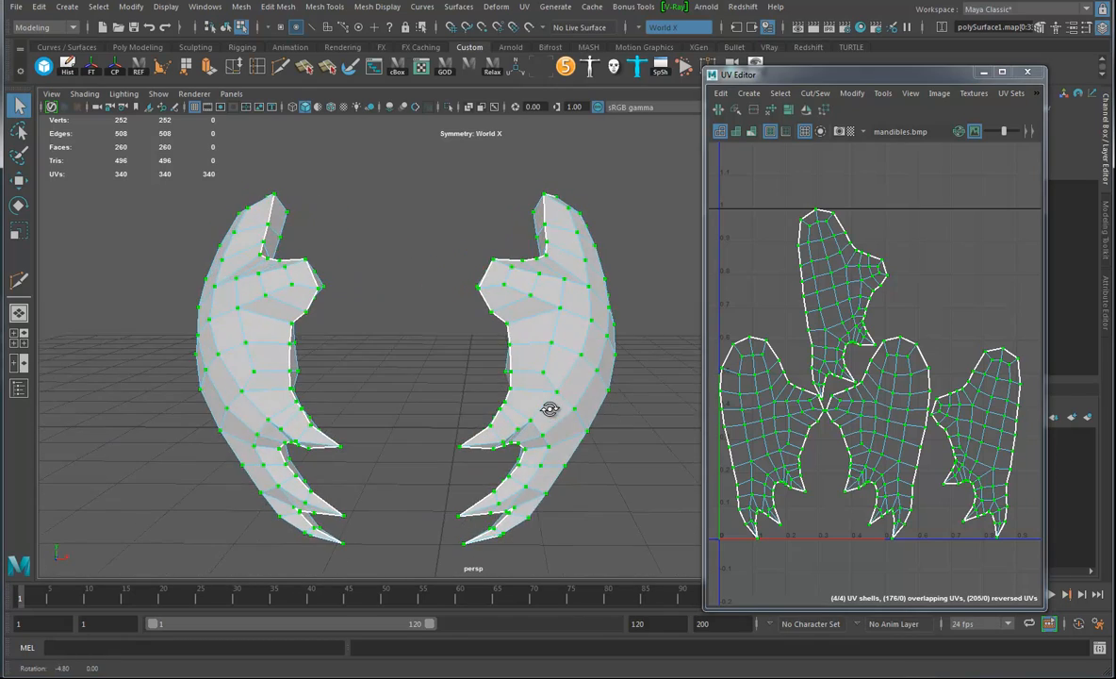
{"action": "right_click_drag", "start_coordinate": [829, 382], "coordinate": [751, 321], "text": "alt"}
{"action": "right_click_drag", "start_coordinate": [914, 379], "coordinate": [853, 403], "text": "alt"}
{"action": "middle_click_drag", "start_coordinate": [939, 407], "coordinate": [827, 422], "text": "alt"}
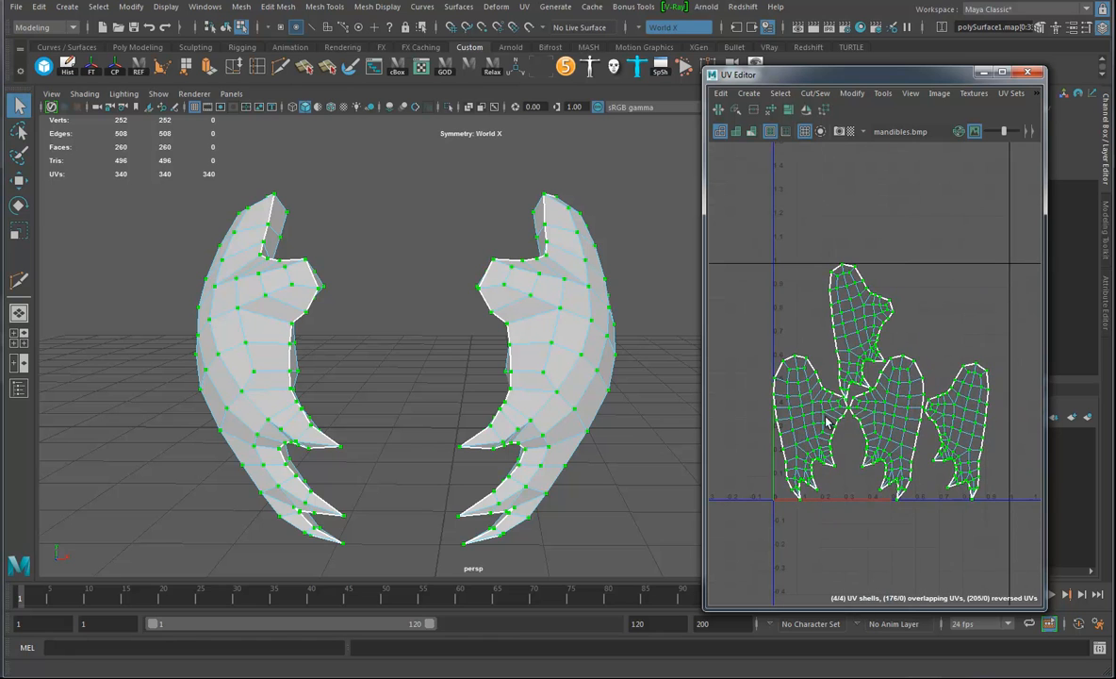
{"action": "left_click", "coordinate": [791, 112]}
{"action": "left_click", "coordinate": [790, 112]}
{"action": "left_click", "coordinate": [790, 111]}
Step: Return to object selection and export the mandibles as mandibles.OBJ to the scenes folder, overwriting the existing file
{"action": "left_click_drag", "start_coordinate": [556, 412], "coordinate": [538, 453], "text": "alt"}
{"action": "right_click", "coordinate": [534, 322]}
{"action": "left_click", "coordinate": [576, 303]}
{"action": "left_click_drag", "start_coordinate": [568, 304], "coordinate": [619, 398], "text": "alt"}
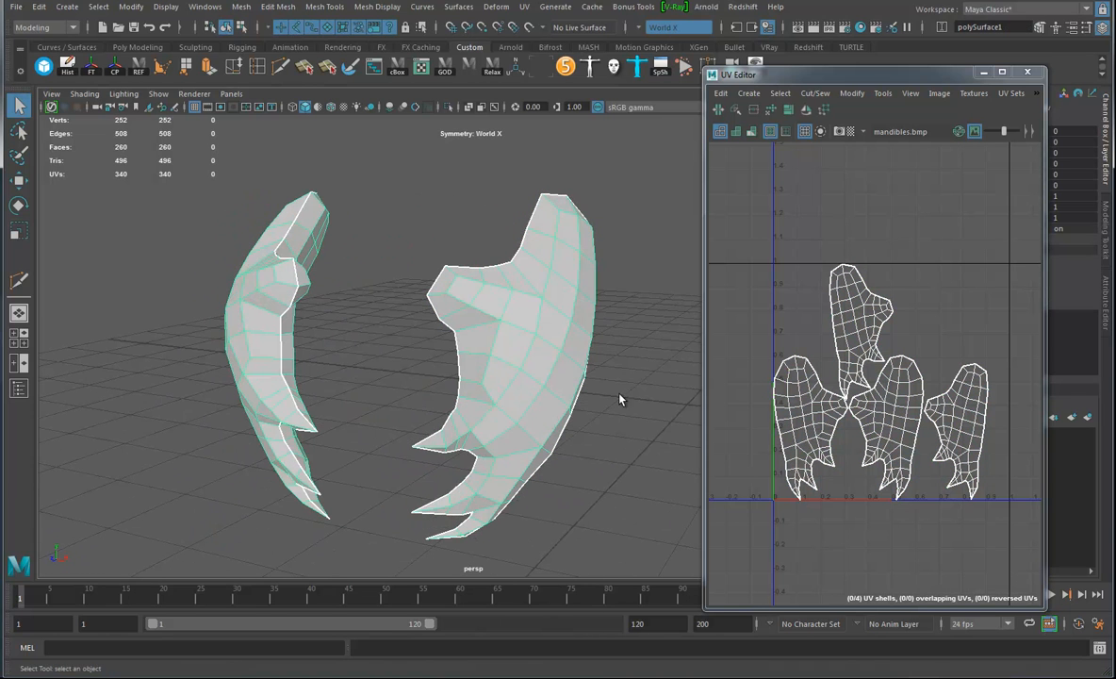
{"action": "left_click", "coordinate": [23, 9]}
{"action": "left_click", "coordinate": [81, 191]}
{"action": "left_click", "coordinate": [521, 280]}
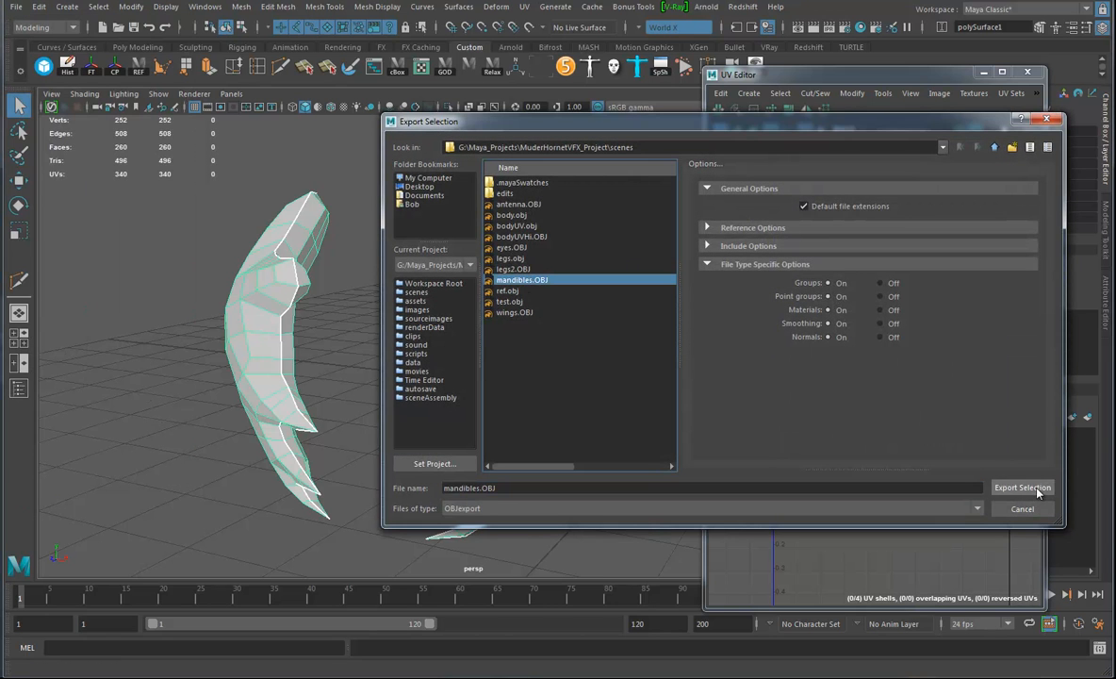
{"action": "left_click", "coordinate": [1023, 488]}
{"action": "left_click", "coordinate": [698, 343]}
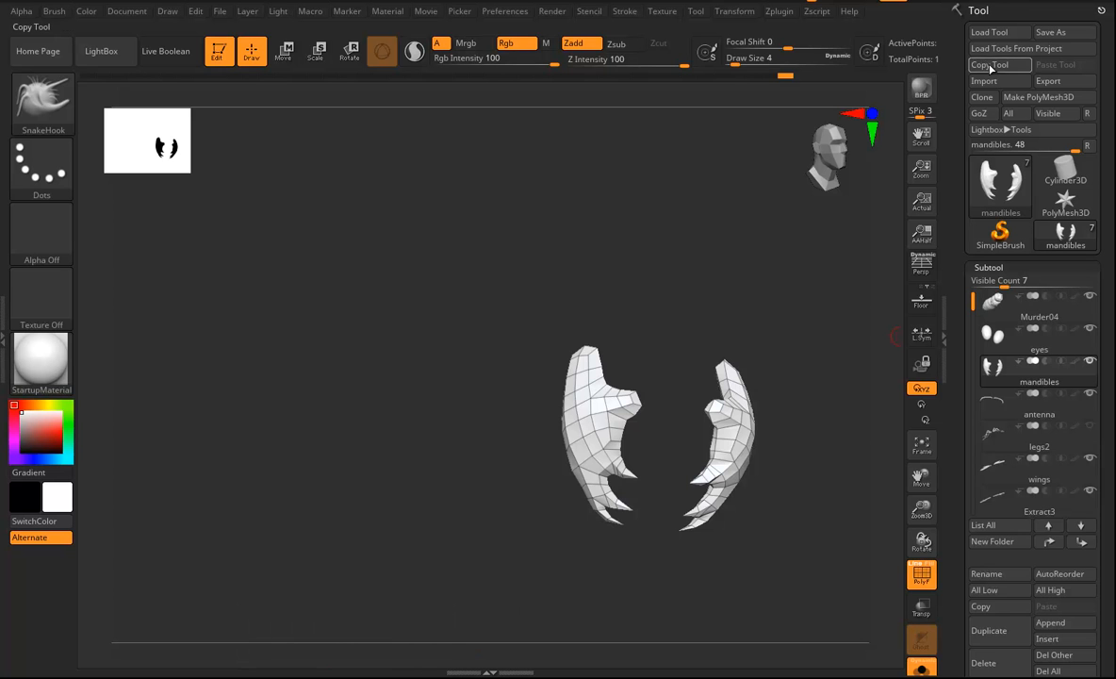
Step: Switch to ZBrush and import the re-unwrapped mandibles OBJ from the scenes folder into the mandibles subtool
{"action": "left_click", "coordinate": [998, 84]}
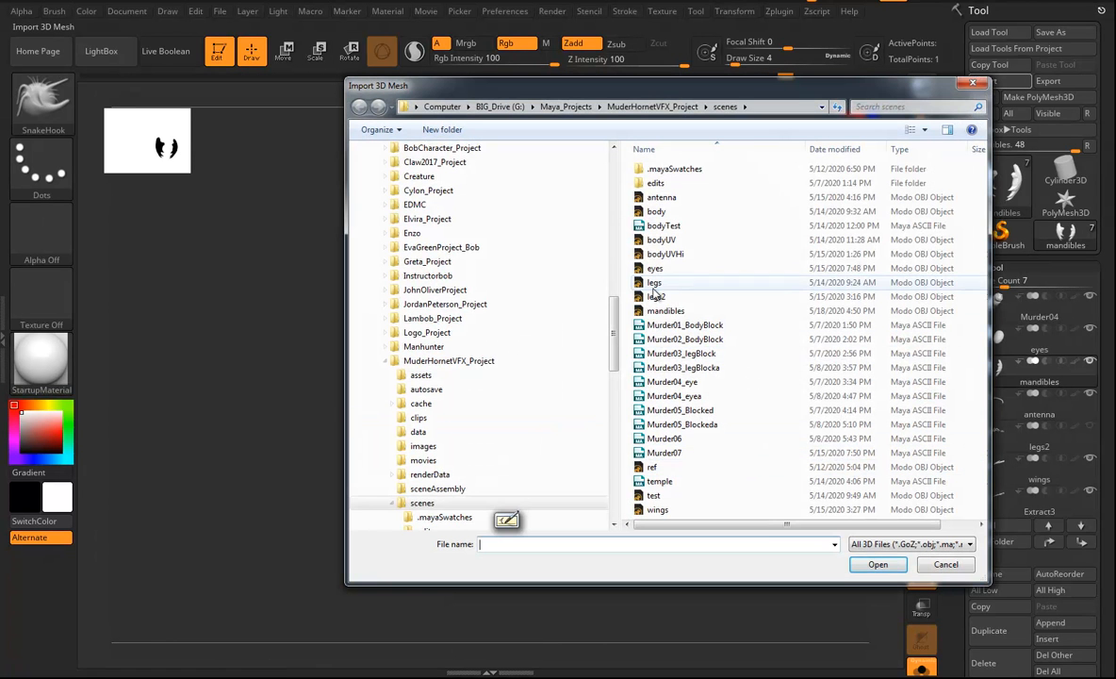
{"action": "left_click", "coordinate": [659, 313]}
{"action": "left_click", "coordinate": [878, 564]}
{"action": "left_click_drag", "start_coordinate": [678, 499], "coordinate": [712, 516]}
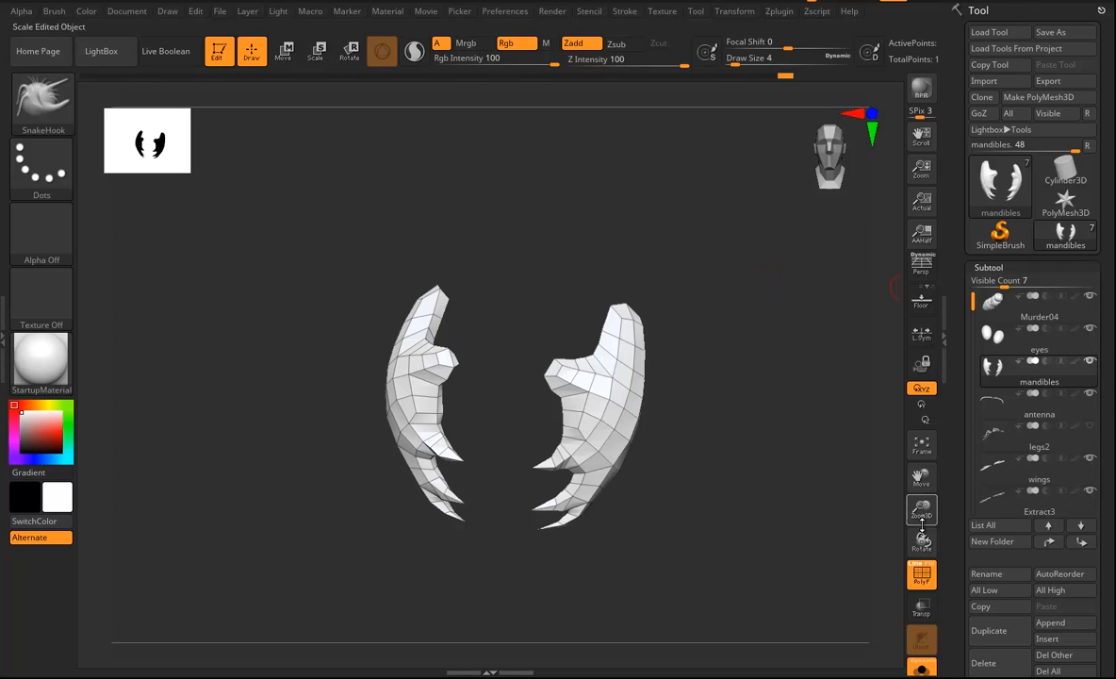
Step: Raise the mandibles to a higher subdivision level and check them against the whole hornet before isolating them again
{"action": "key", "text": "ctrl+d"}
{"action": "left_click_drag", "start_coordinate": [734, 493], "coordinate": [893, 599]}
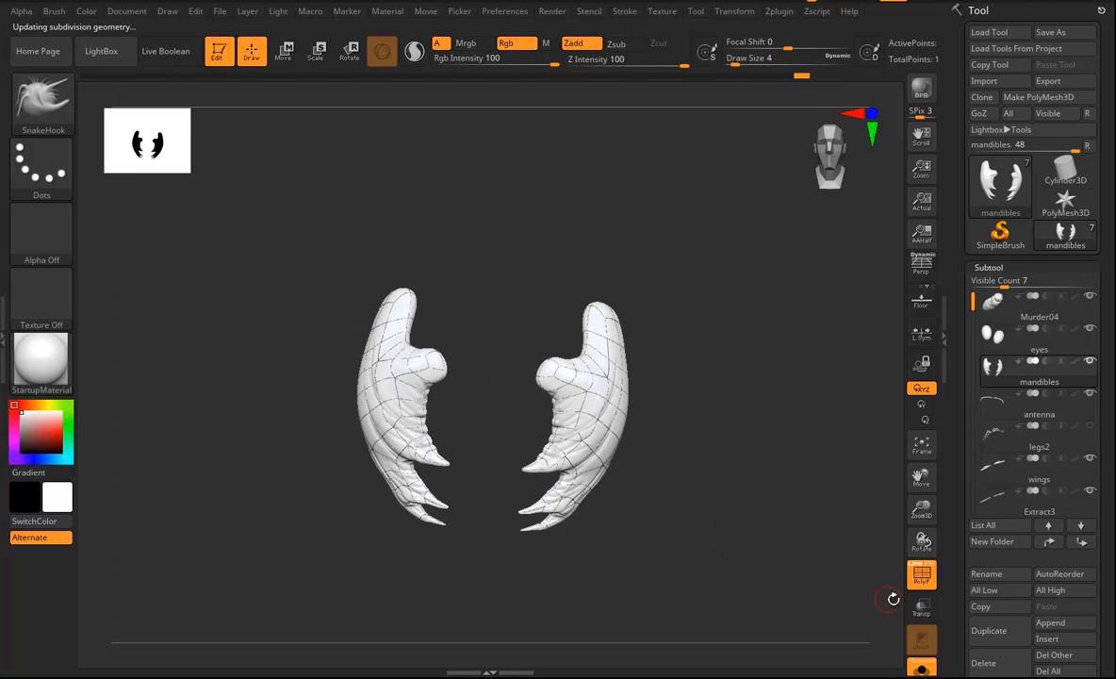
{"action": "left_click", "coordinate": [927, 667]}
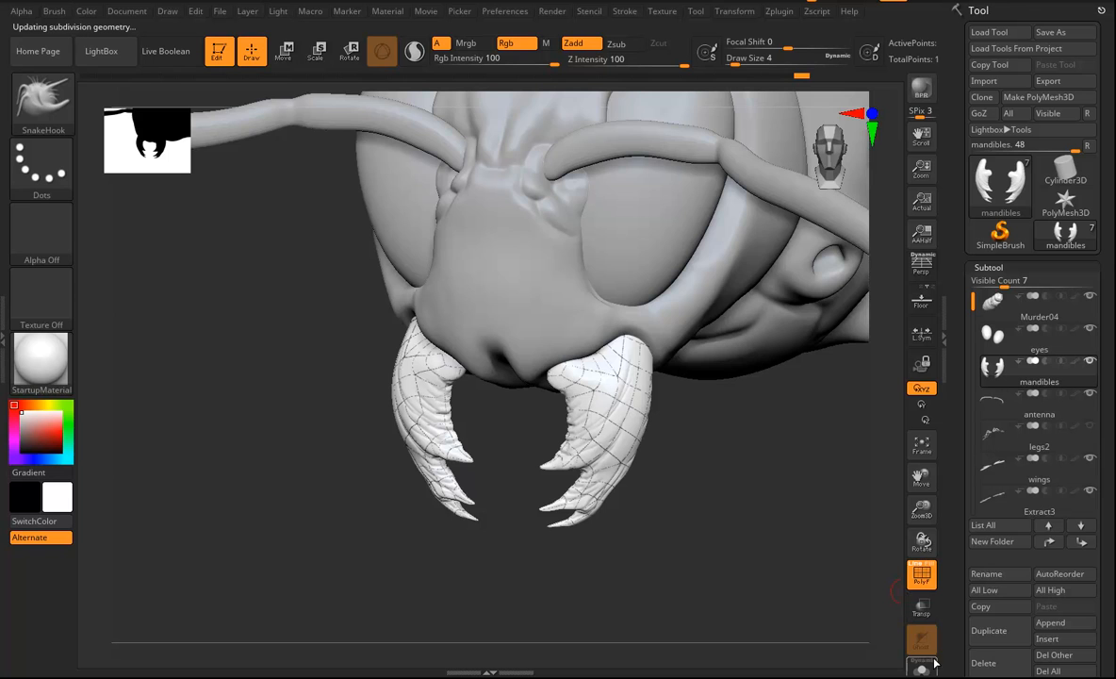
{"action": "left_click", "coordinate": [922, 666]}
Step: Turn off the polyframe display and examine the detailed mandibles
{"action": "left_click_drag", "start_coordinate": [703, 528], "coordinate": [657, 512]}
{"action": "left_click", "coordinate": [922, 574]}
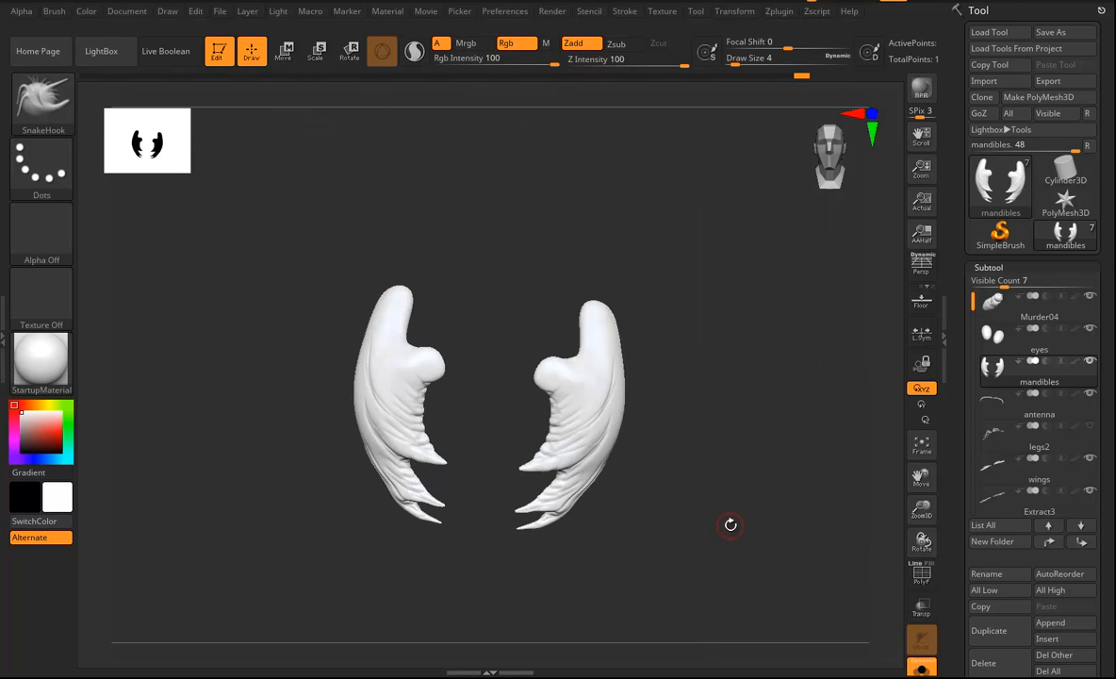
{"action": "left_click_drag", "start_coordinate": [730, 523], "coordinate": [748, 510]}
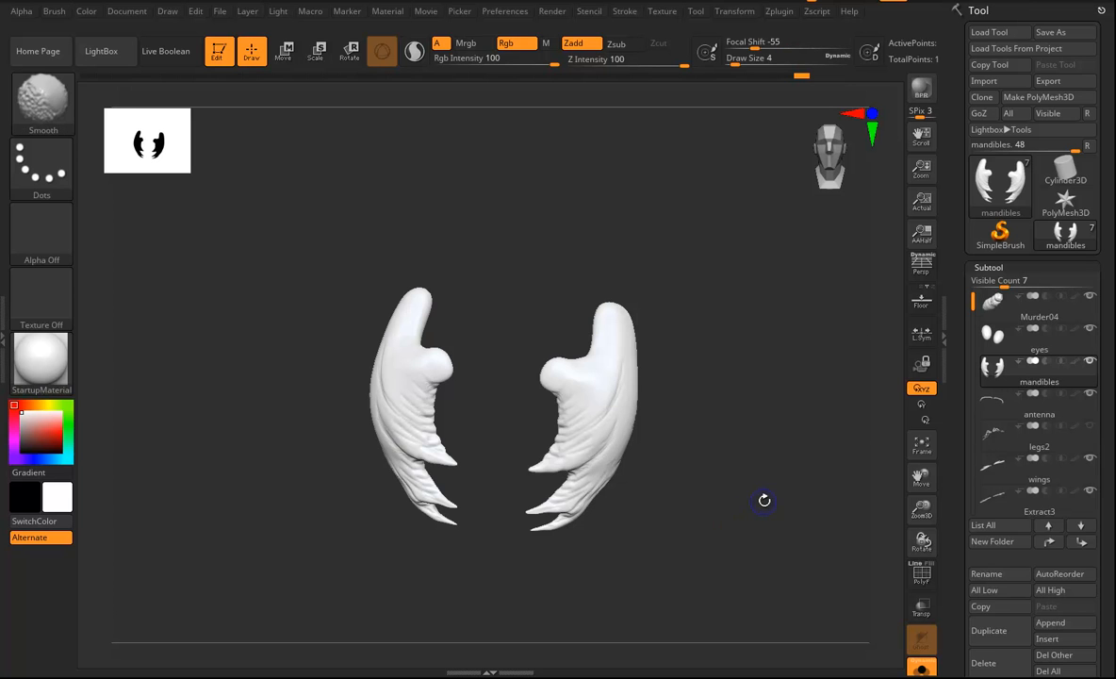
{"action": "key", "text": "shift+d"}
{"action": "scroll", "coordinate": [1113, 489], "scroll_direction": "down", "scroll_amount": 10}
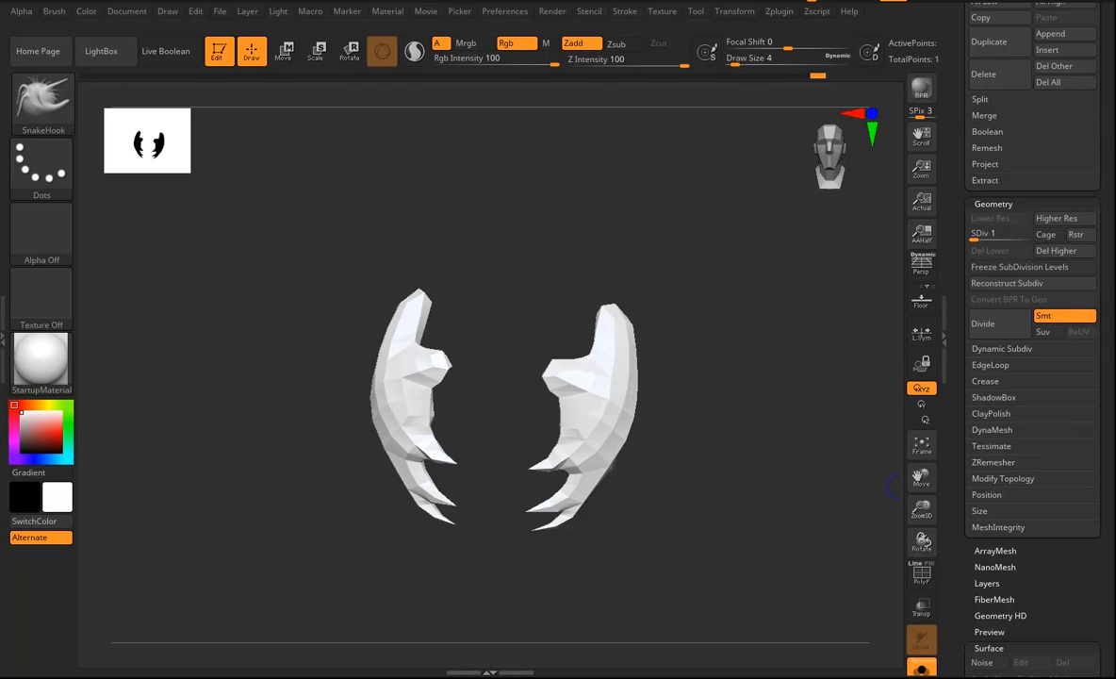
{"action": "scroll", "coordinate": [1113, 489], "scroll_direction": "down", "scroll_amount": 10}
{"action": "scroll", "coordinate": [1114, 489], "scroll_direction": "down", "scroll_amount": 2}
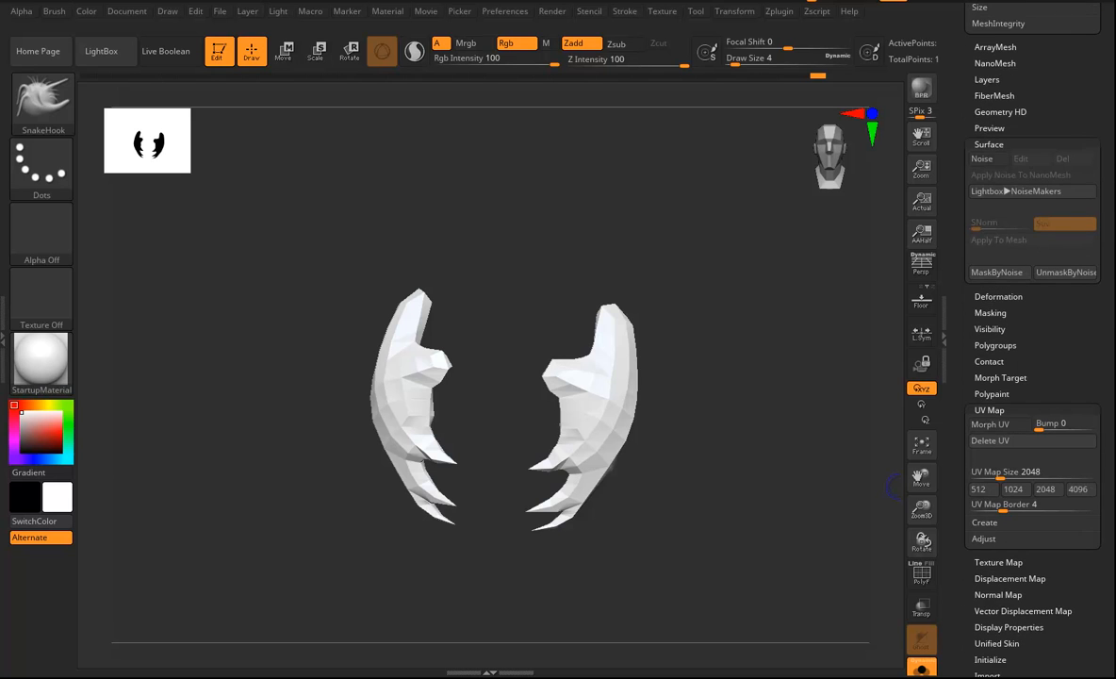
{"action": "scroll", "coordinate": [1032, 377], "scroll_direction": "up", "scroll_amount": 5}
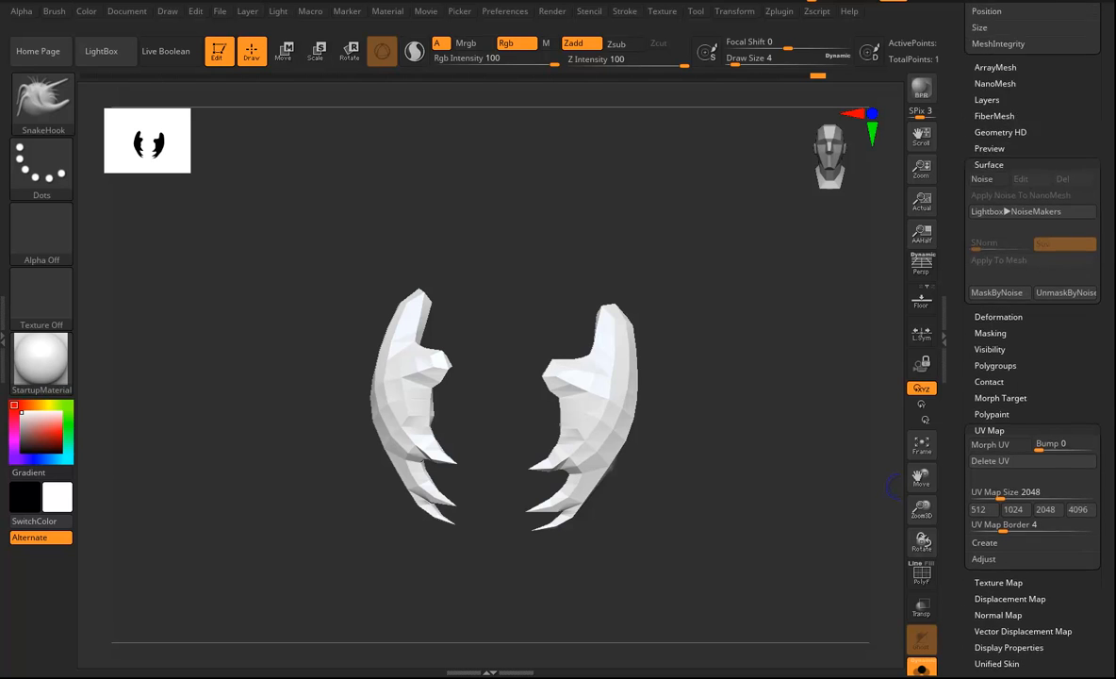
{"action": "left_click", "coordinate": [982, 331]}
{"action": "left_click_drag", "start_coordinate": [566, 494], "coordinate": [807, 452]}
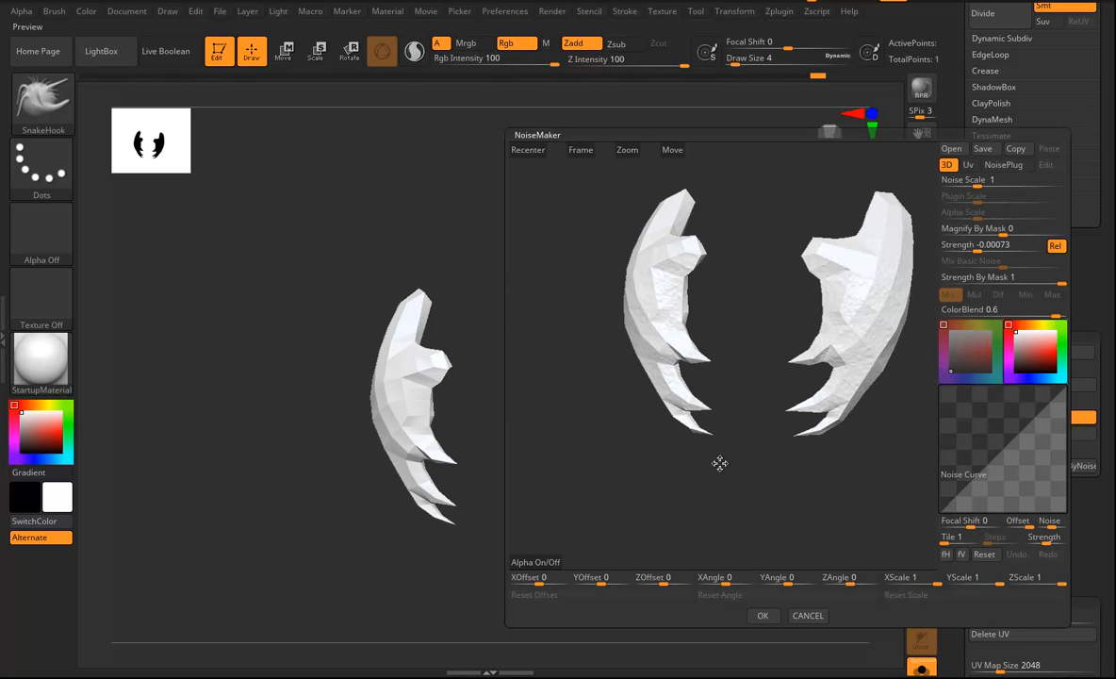
{"action": "left_click", "coordinate": [808, 615]}
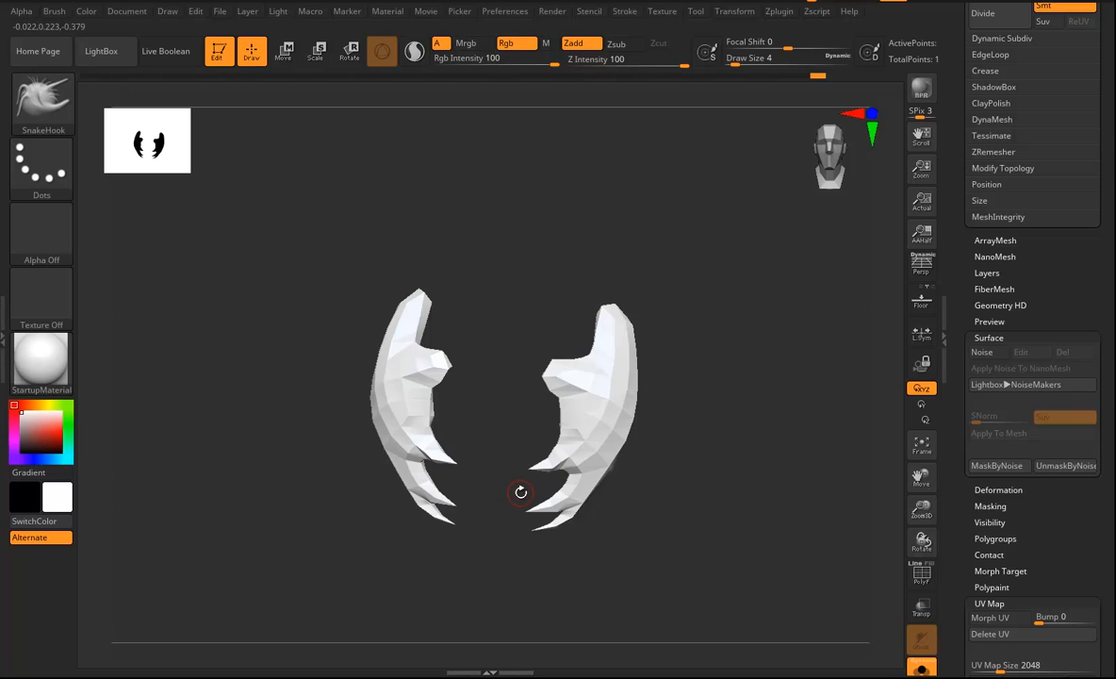
Step: Divide the mandibles' geometry and start a surface noise on it with Noise Scale 1.00316
{"action": "key", "text": "ctrl+d"}
{"action": "mouse_move", "coordinate": [743, 501]}
{"action": "left_mouse_down", "text": "alt"}
{"action": "mouse_move", "coordinate": [739, 536]}
{"action": "mouse_move", "coordinate": [753, 491]}
{"action": "mouse_move", "coordinate": [766, 497]}
{"action": "left_mouse_up", "text": "alt"}
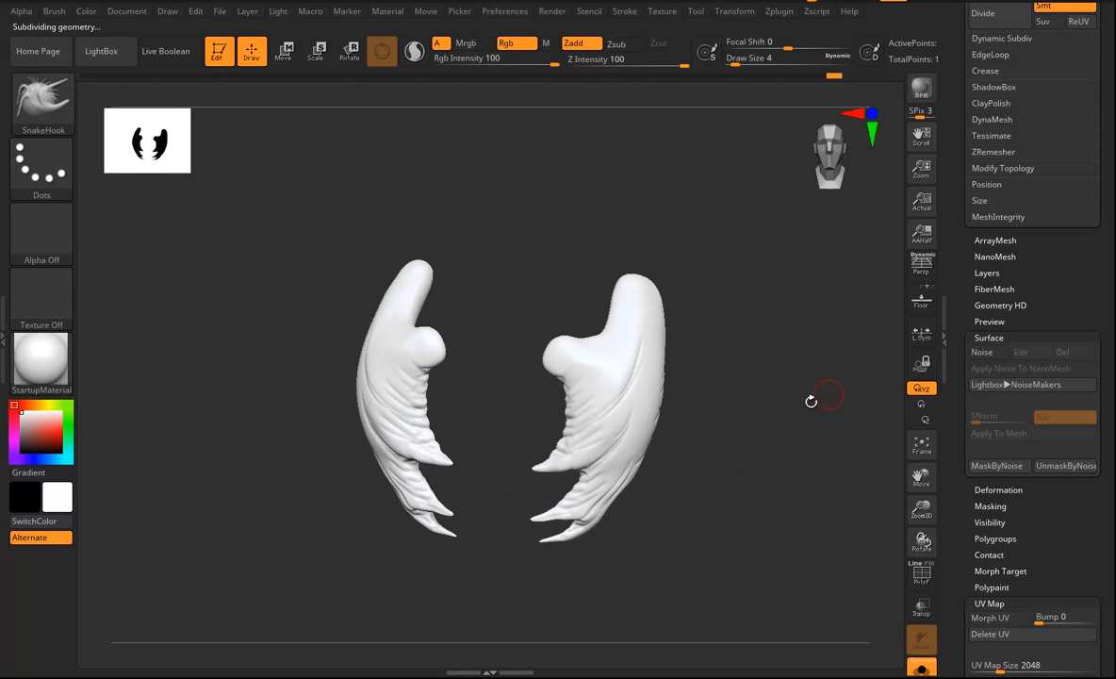
{"action": "left_click", "coordinate": [978, 356]}
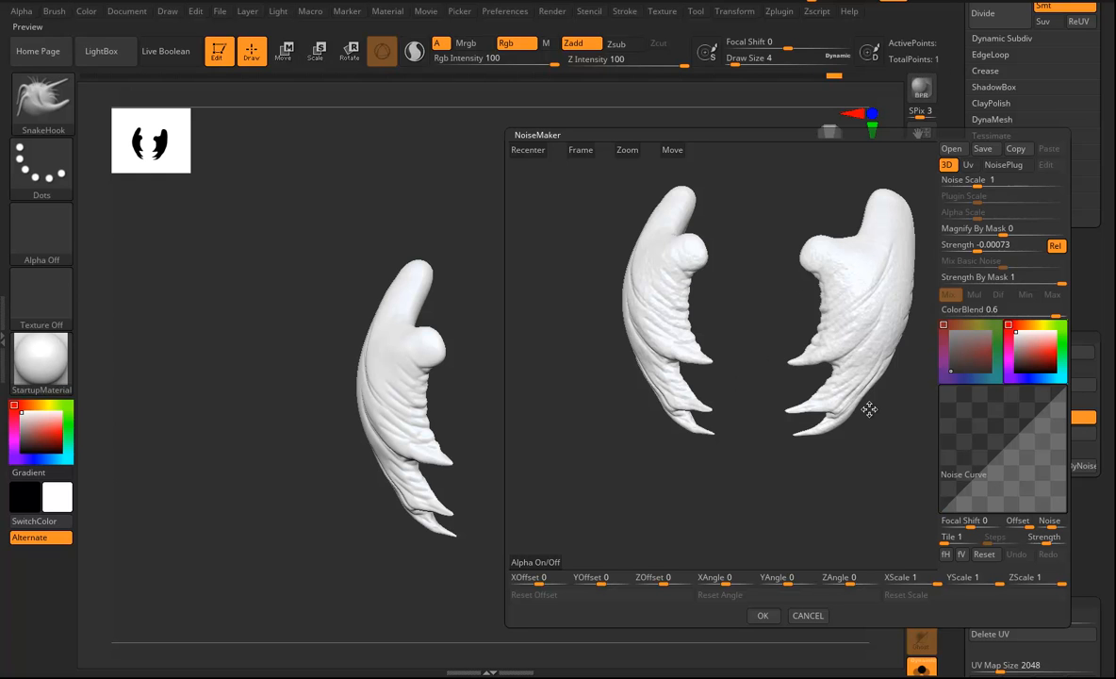
{"action": "left_click_drag", "start_coordinate": [977, 182], "coordinate": [980, 181]}
{"action": "left_click", "coordinate": [978, 182]}
{"action": "key", "text": "Return"}
Step: Add the Granite pattern to the surface noise through NoisePlug
{"action": "left_click", "coordinate": [1003, 164]}
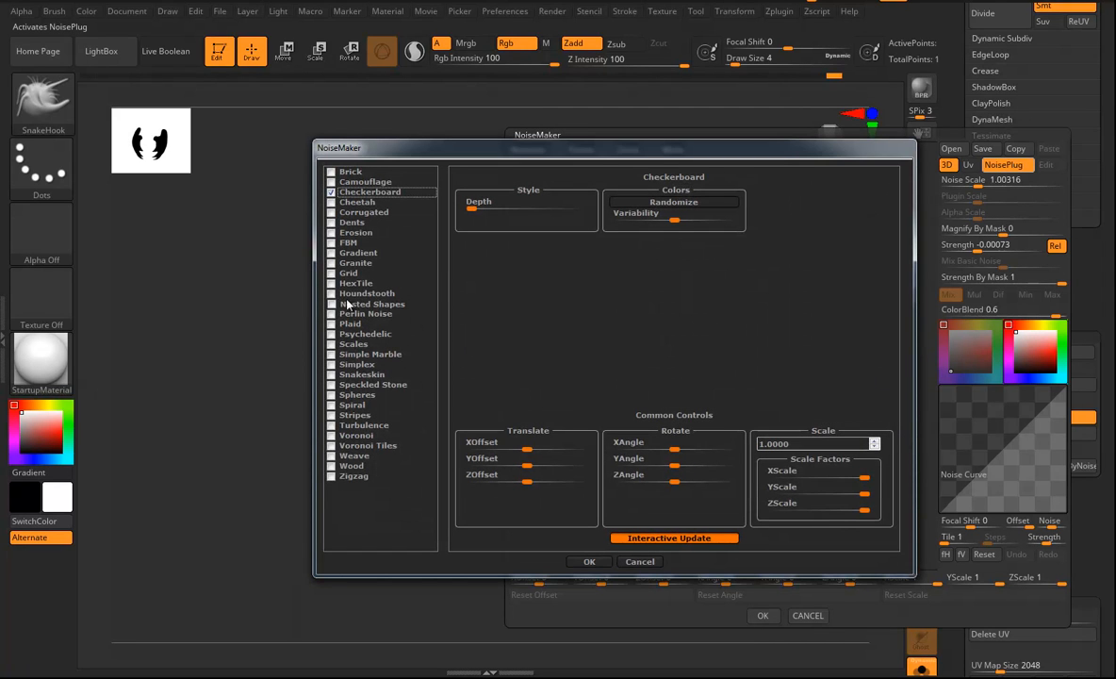
{"action": "left_click", "coordinate": [353, 263]}
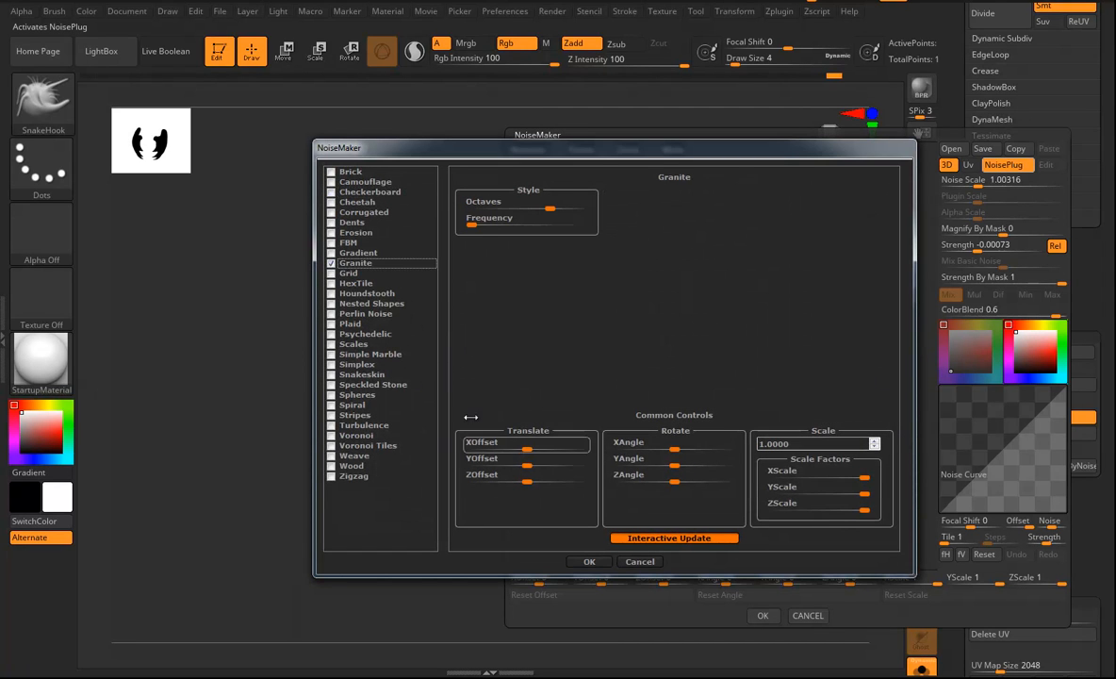
{"action": "left_click", "coordinate": [589, 561]}
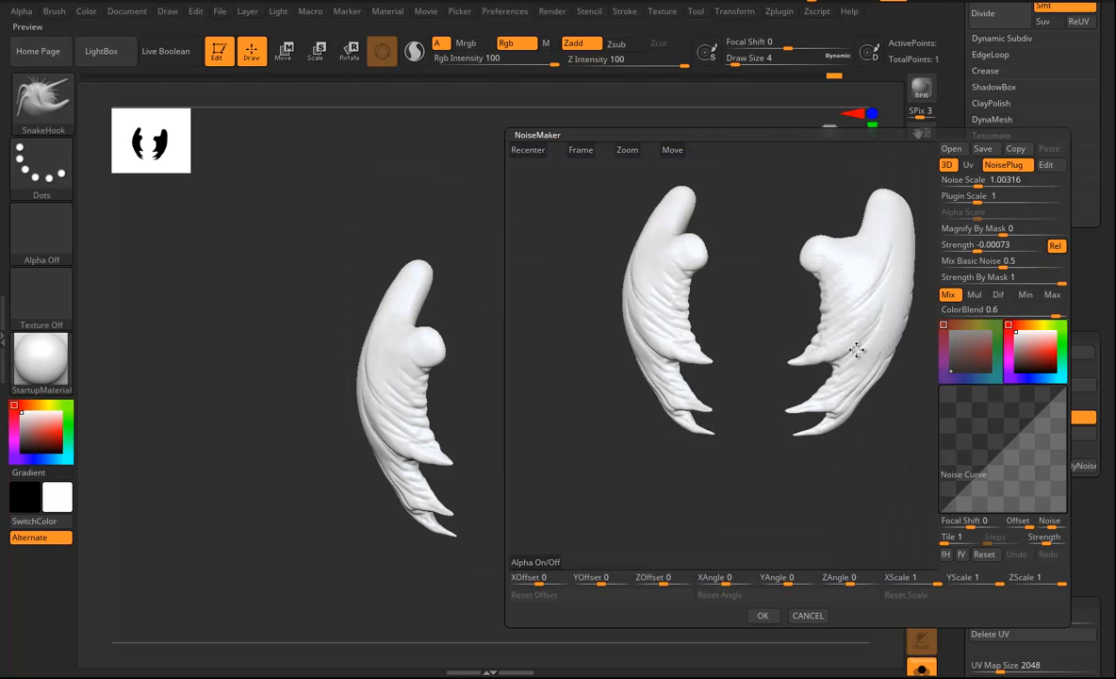
Step: Set the noise strength to -0.0074 and map the noise by UV instead of 3D
{"action": "left_click_drag", "start_coordinate": [779, 500], "coordinate": [800, 473]}
{"action": "left_click_drag", "start_coordinate": [978, 249], "coordinate": [971, 250]}
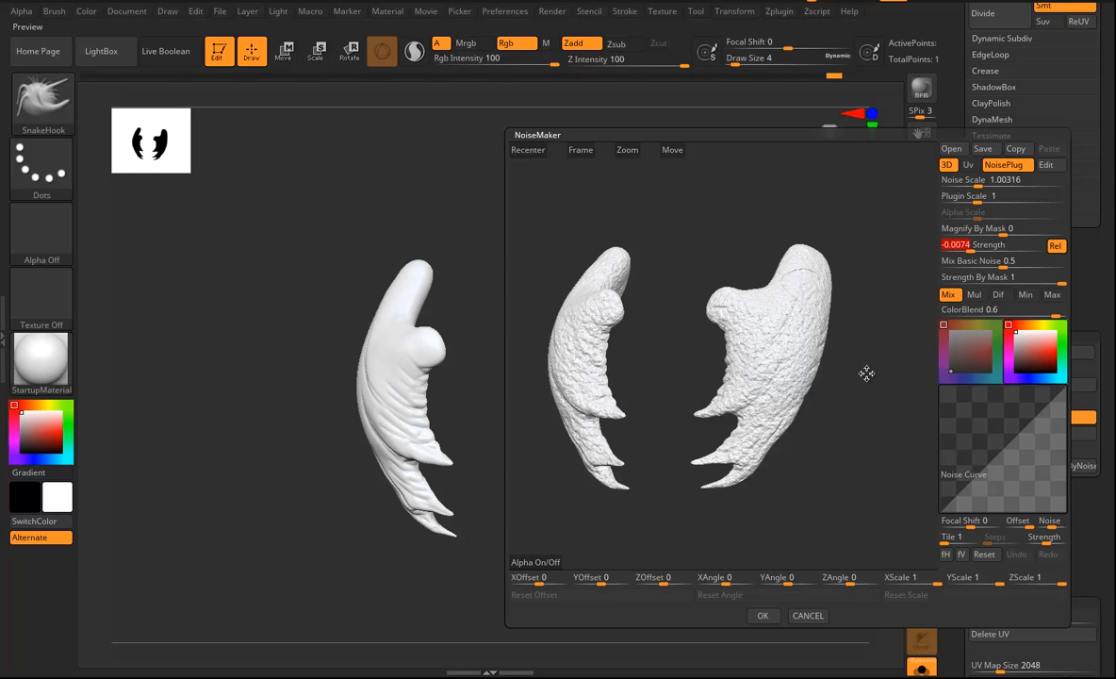
{"action": "left_click", "coordinate": [971, 166]}
{"action": "left_click_drag", "start_coordinate": [863, 396], "coordinate": [934, 349]}
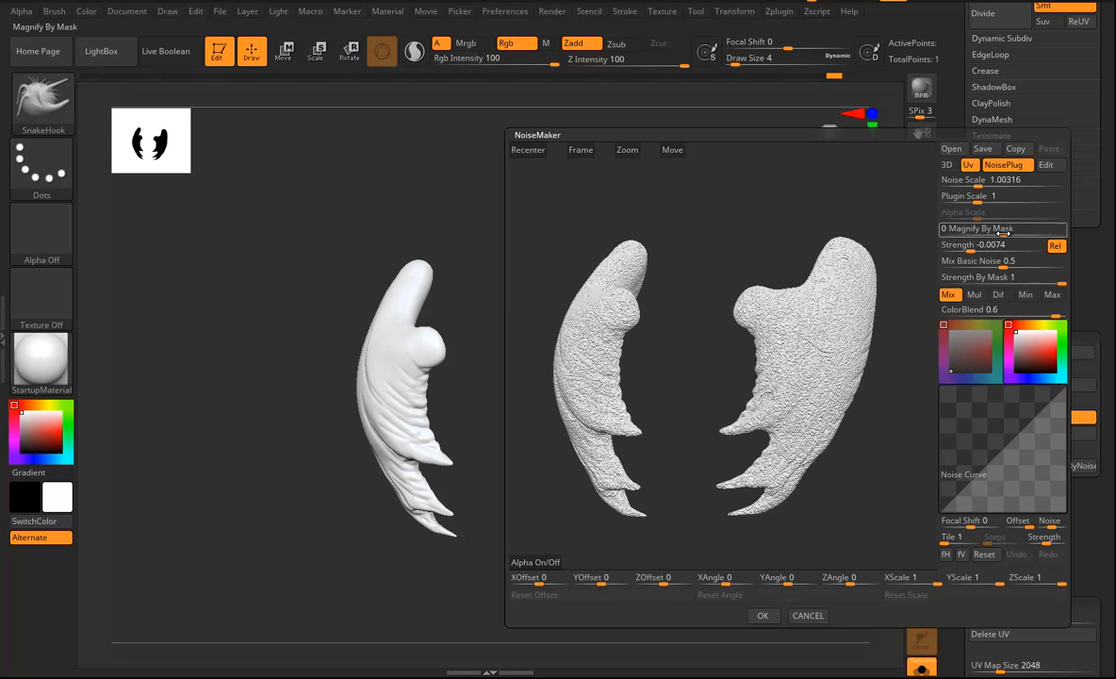
Step: Set Mix Basic Noise to 0 so only the Granite pattern shapes the surface
{"action": "left_click", "coordinate": [985, 261]}
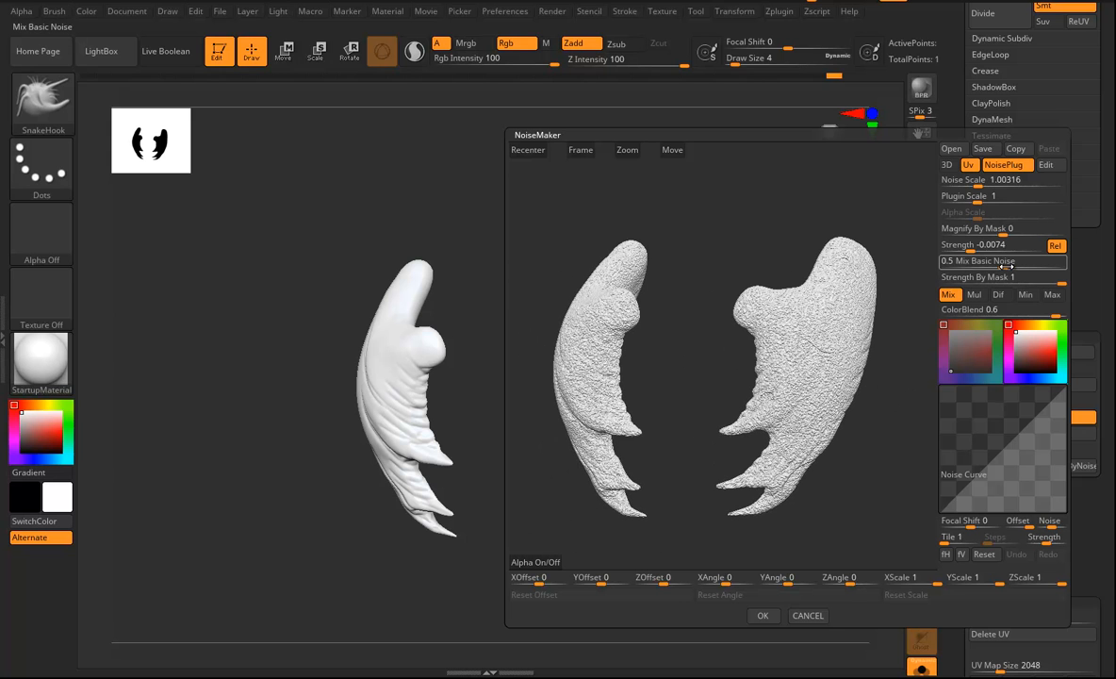
{"action": "left_click_drag", "start_coordinate": [1007, 267], "coordinate": [949, 272]}
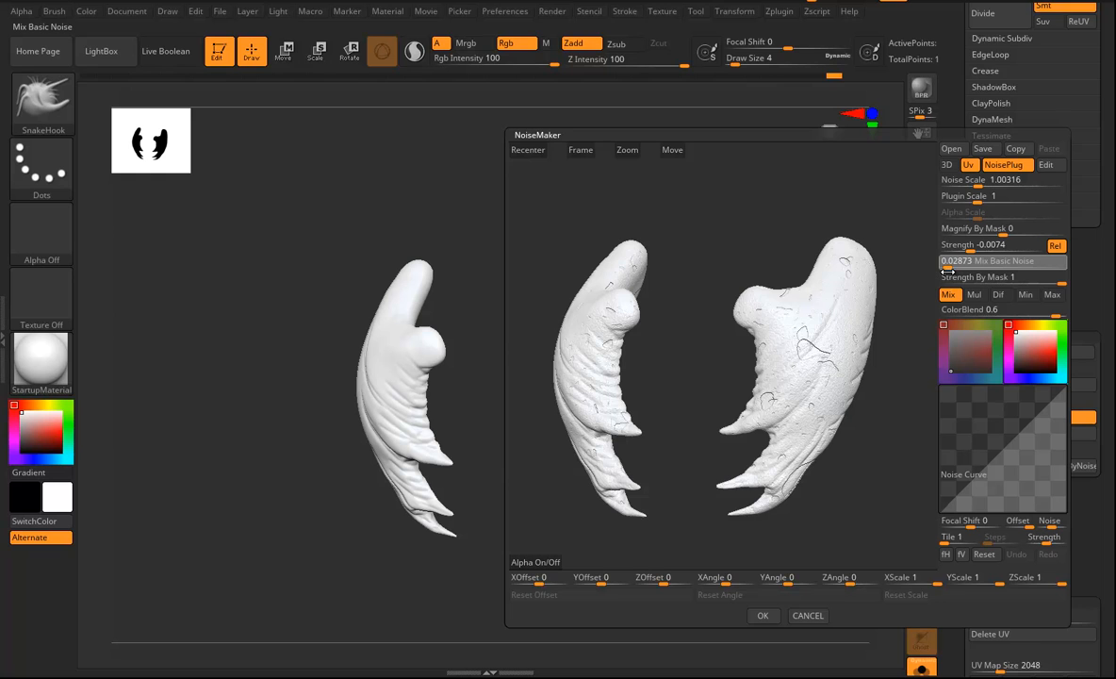
{"action": "left_click_drag", "start_coordinate": [946, 271], "coordinate": [932, 270]}
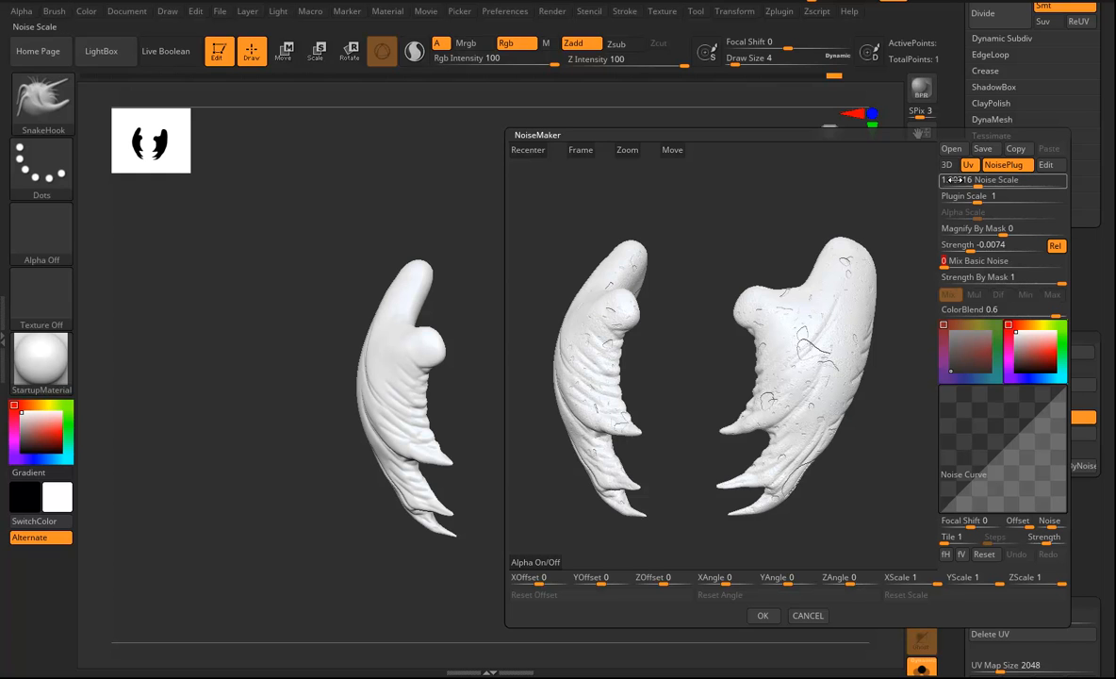
Step: Test the basic noise mix and return it to 0, with Plugin Scale at 0.078 and Strength at 0.09852
{"action": "left_click_drag", "start_coordinate": [945, 265], "coordinate": [1071, 271]}
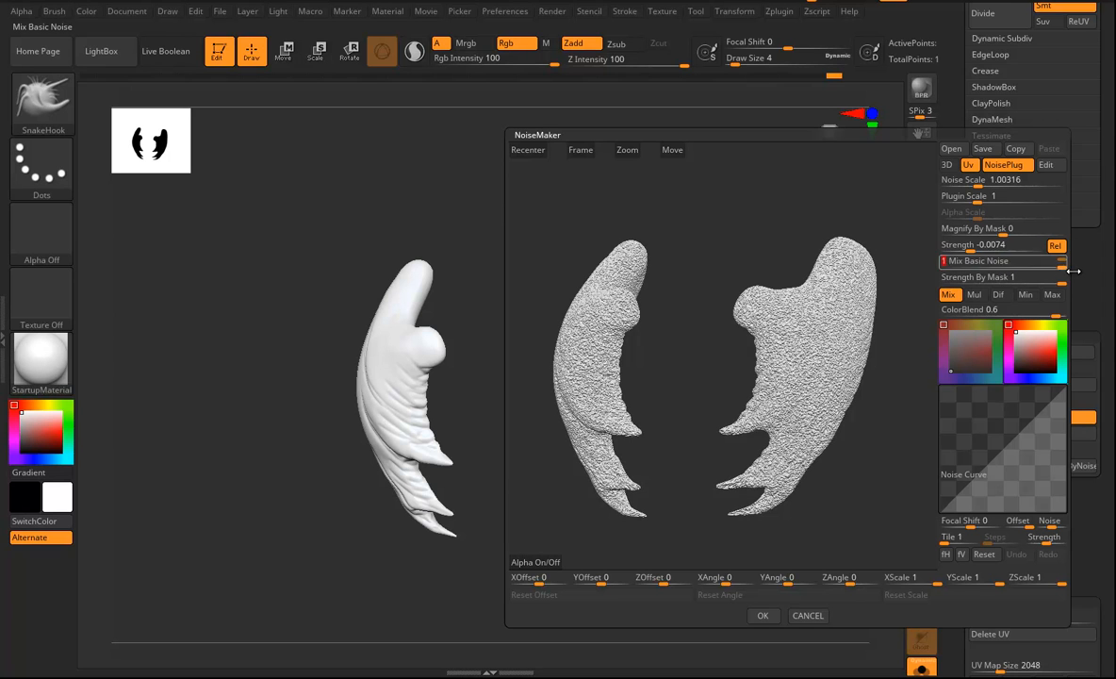
{"action": "left_click_drag", "start_coordinate": [1062, 284], "coordinate": [943, 268]}
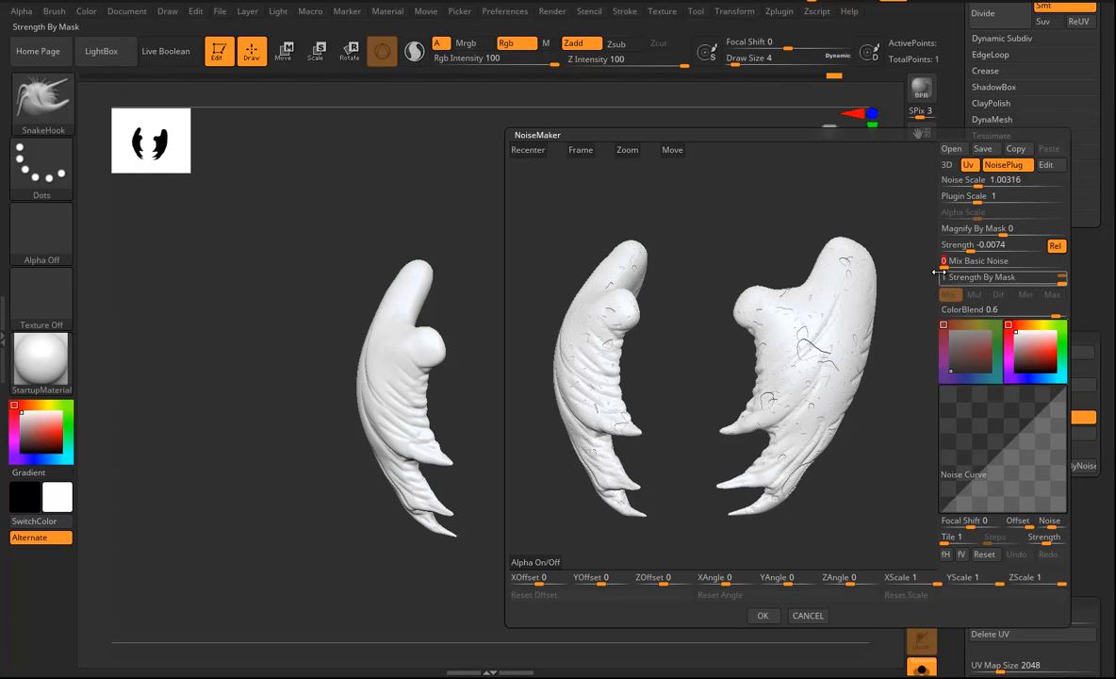
{"action": "left_click_drag", "start_coordinate": [985, 200], "coordinate": [964, 202]}
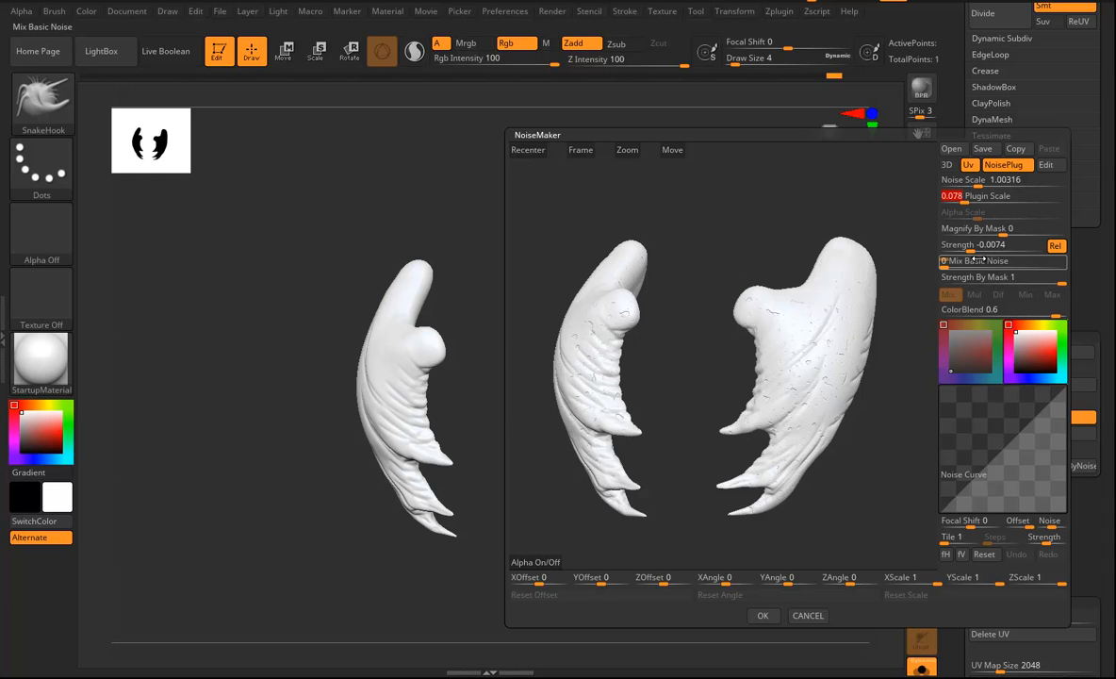
{"action": "left_click_drag", "start_coordinate": [973, 247], "coordinate": [1026, 249]}
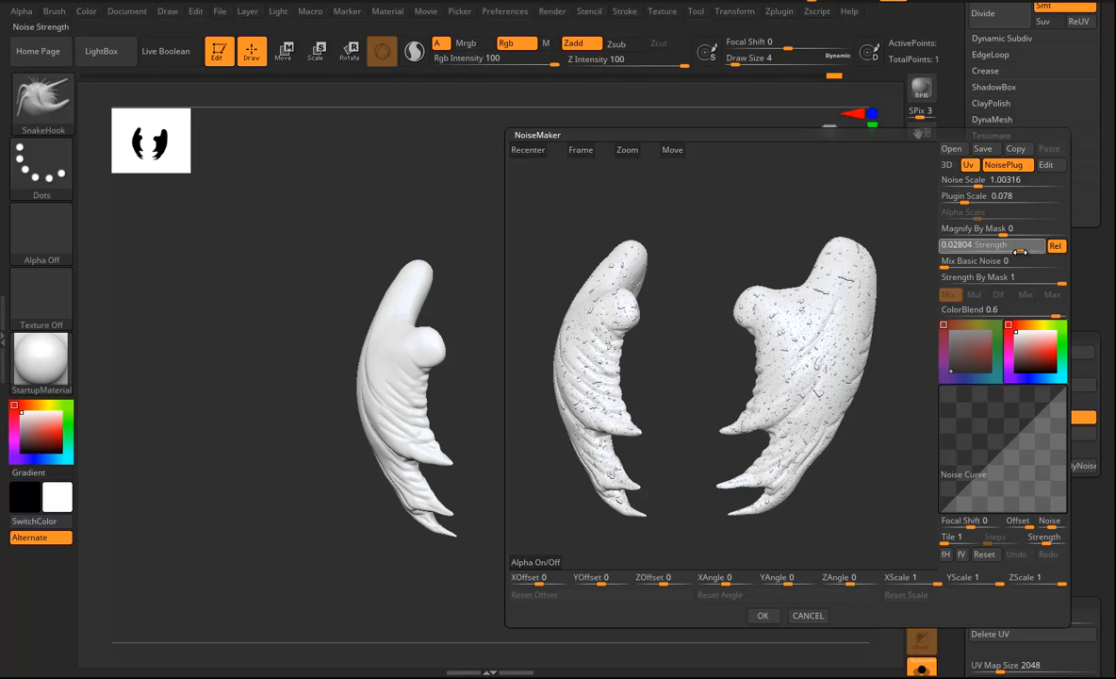
{"action": "left_click_drag", "start_coordinate": [1022, 251], "coordinate": [1030, 248]}
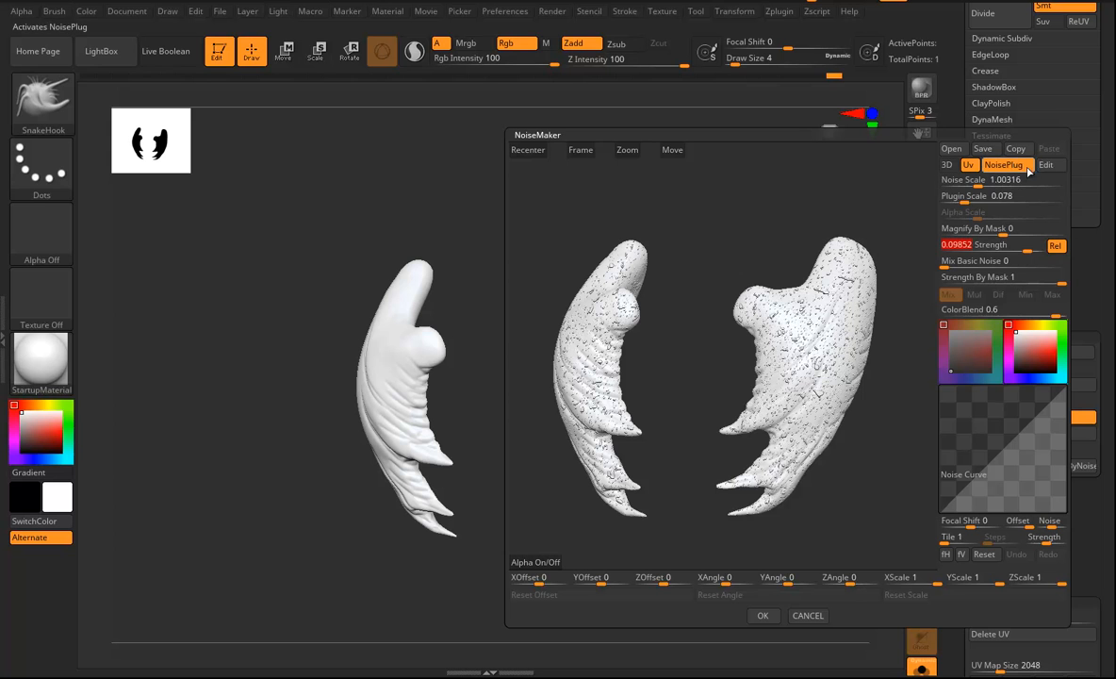
Step: Replace the Granite pattern with Erosion in NoisePlug and set its Plugin Scale to 0.04606
{"action": "left_click", "coordinate": [1005, 165]}
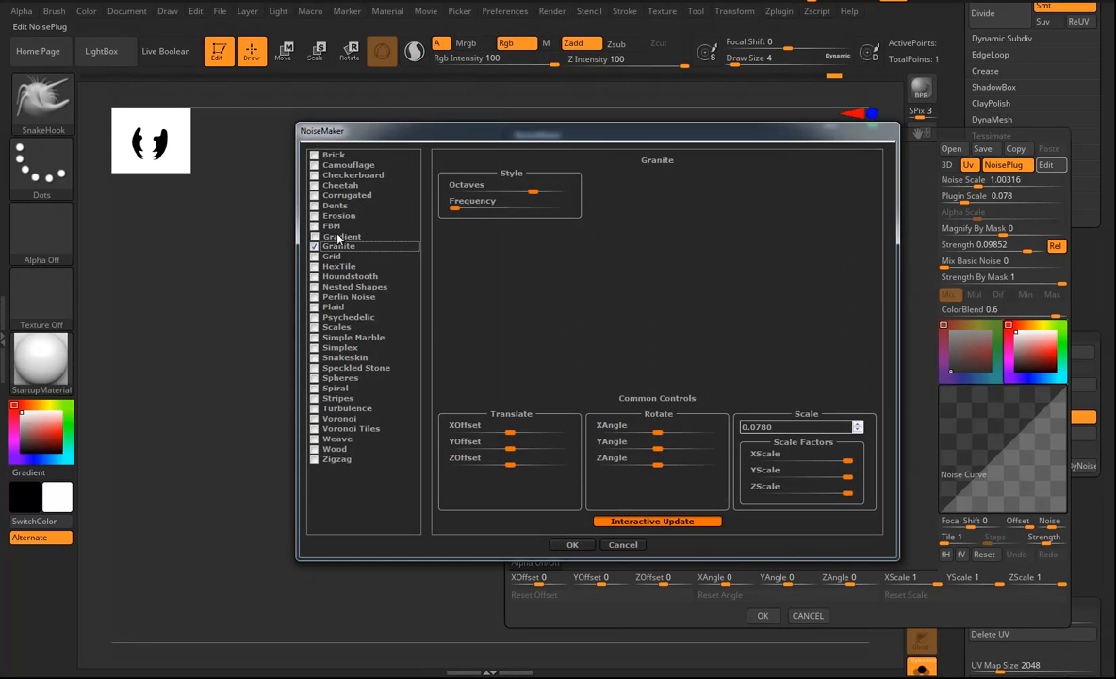
{"action": "left_click", "coordinate": [331, 214]}
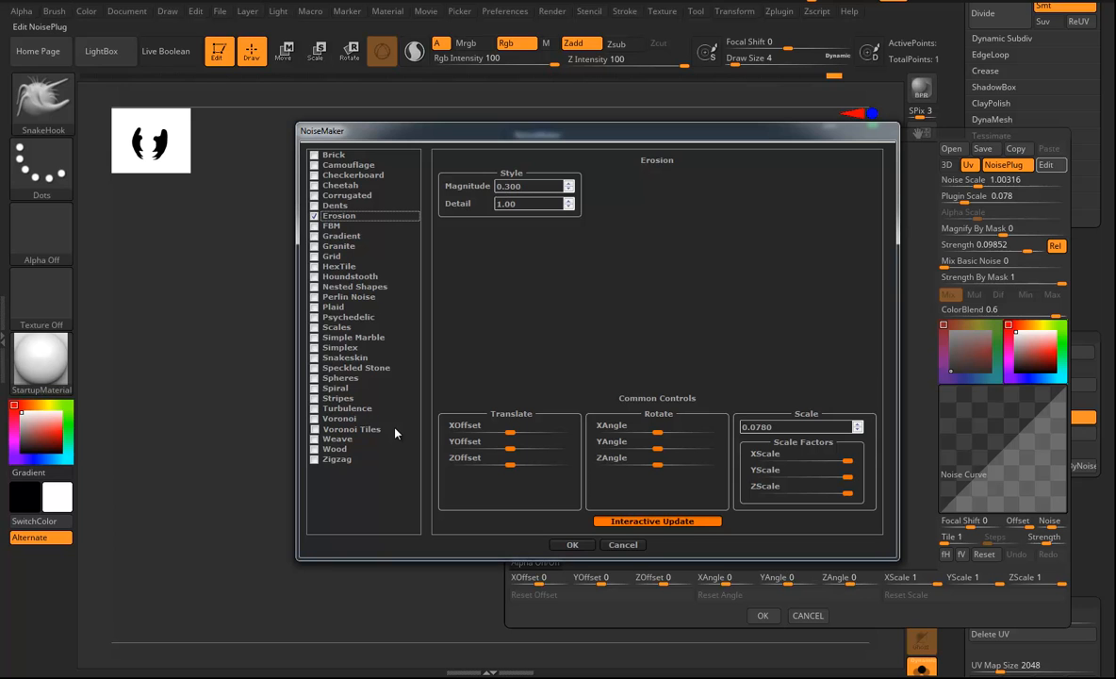
{"action": "left_click", "coordinate": [571, 545]}
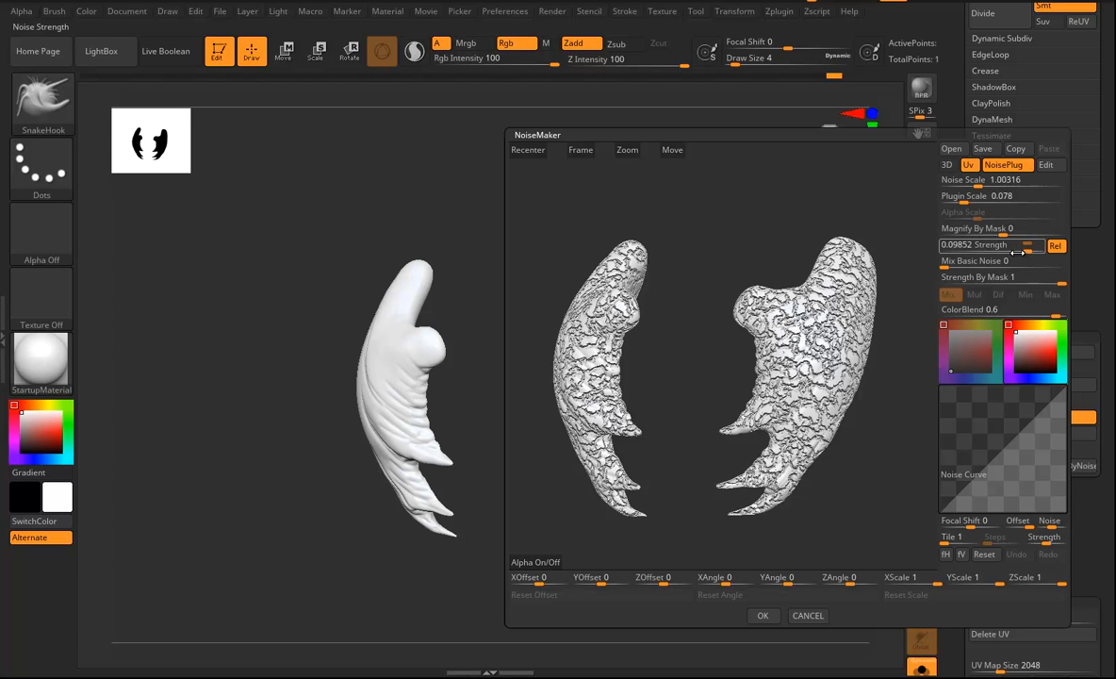
{"action": "left_click_drag", "start_coordinate": [959, 199], "coordinate": [963, 197]}
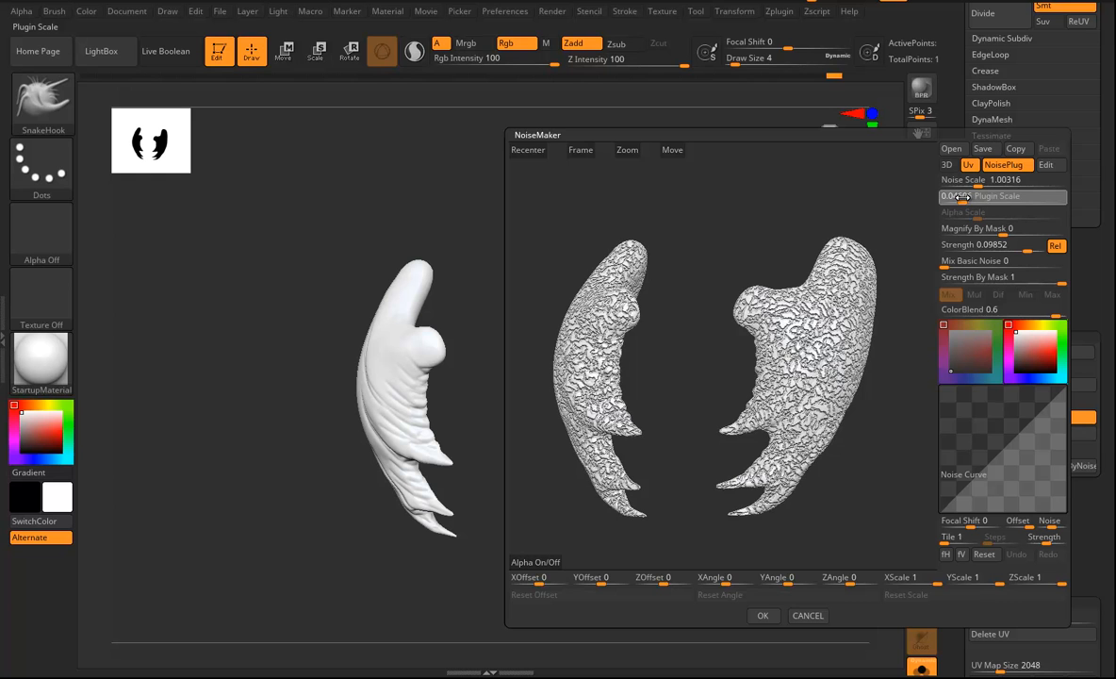
{"action": "left_click", "coordinate": [962, 197]}
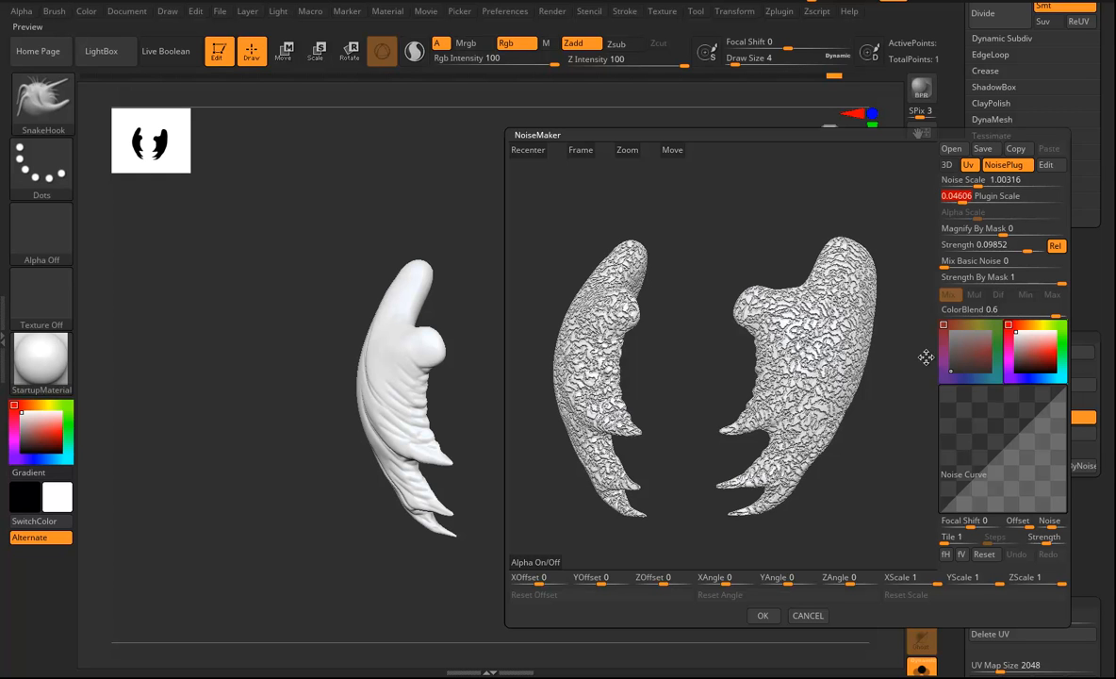
Step: Set Mix Basic Noise to 0.4885 and Strength to 0.04596, and accept the surface noise
{"action": "left_click_drag", "start_coordinate": [948, 263], "coordinate": [958, 263]}
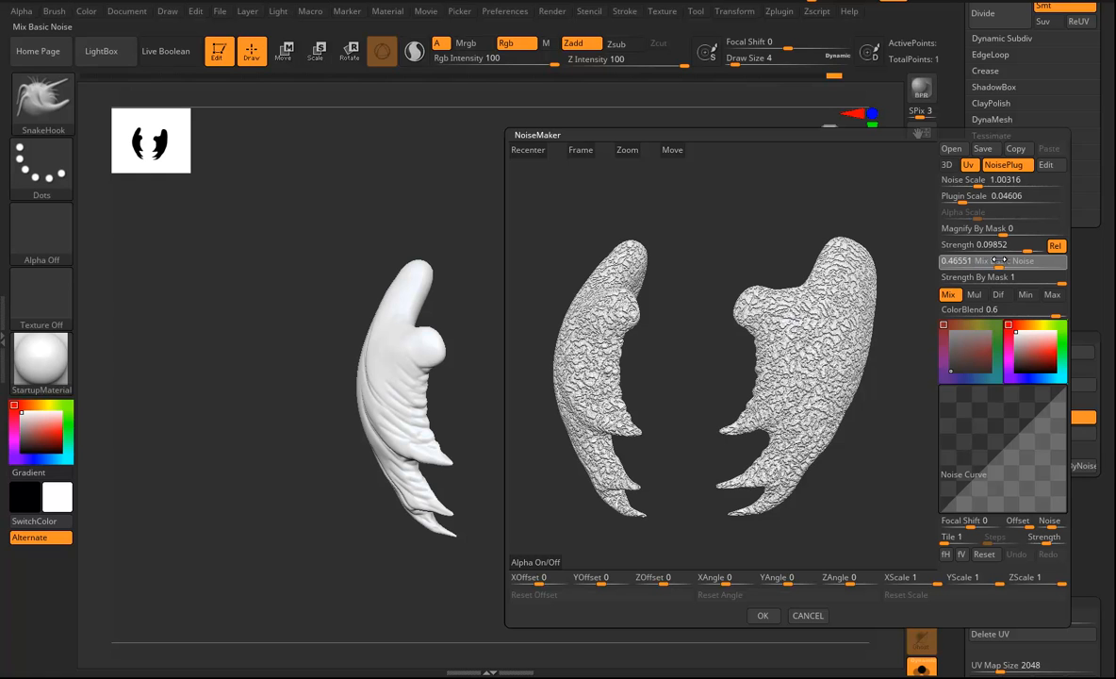
{"action": "left_click_drag", "start_coordinate": [1001, 260], "coordinate": [1002, 260]}
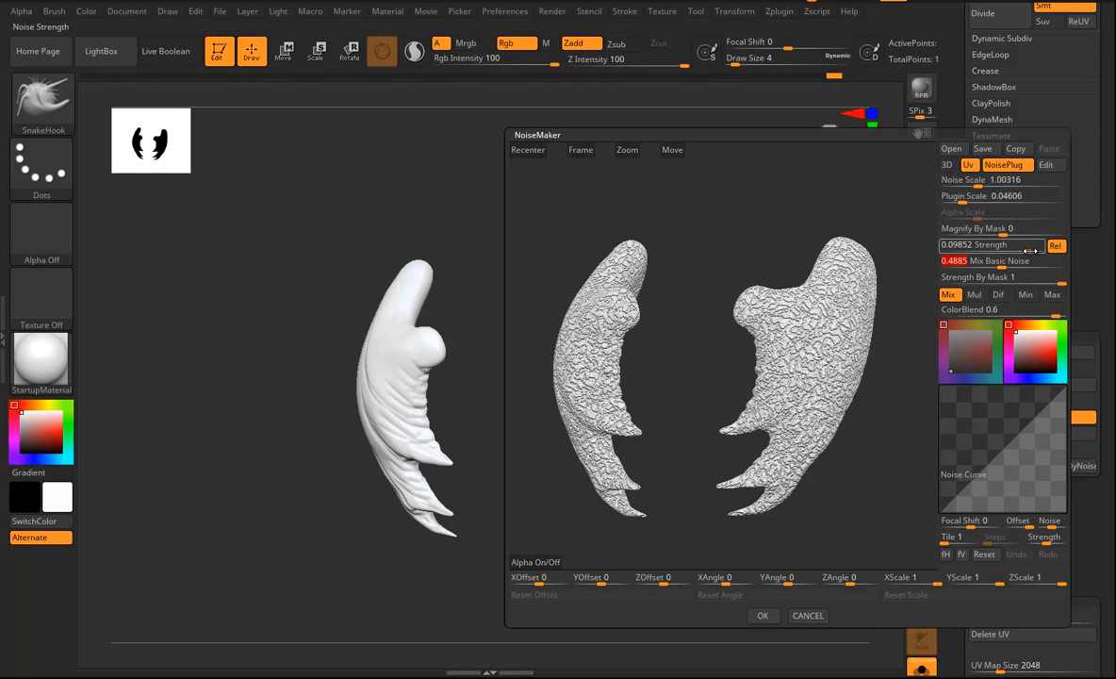
{"action": "left_click_drag", "start_coordinate": [1034, 250], "coordinate": [1025, 248]}
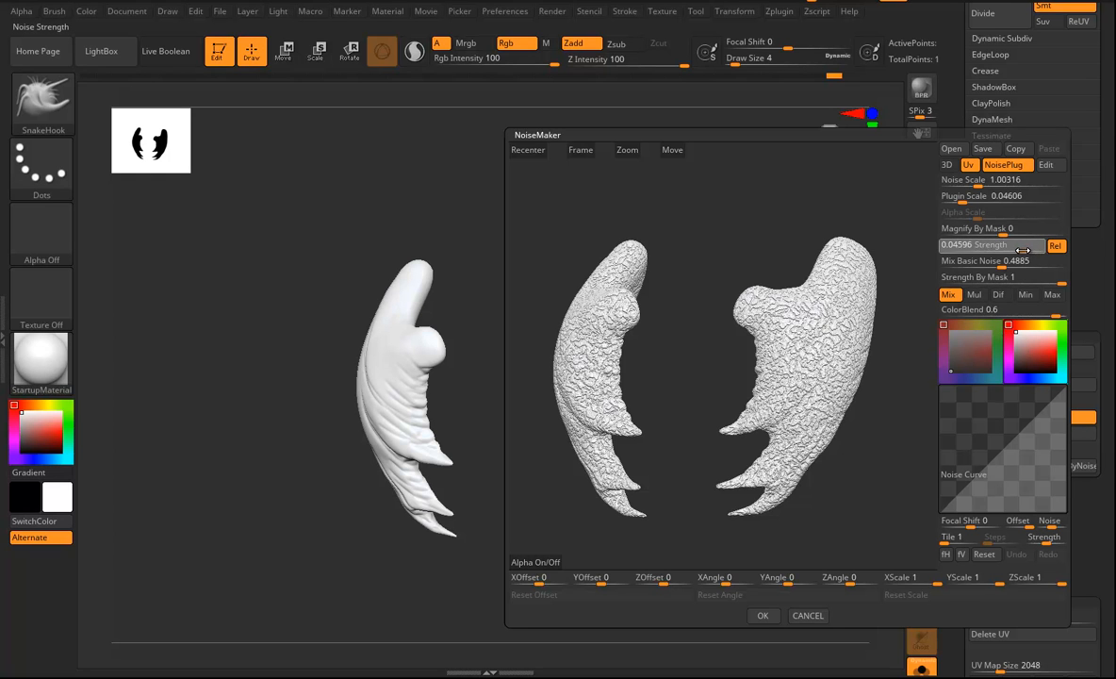
{"action": "left_click", "coordinate": [767, 614]}
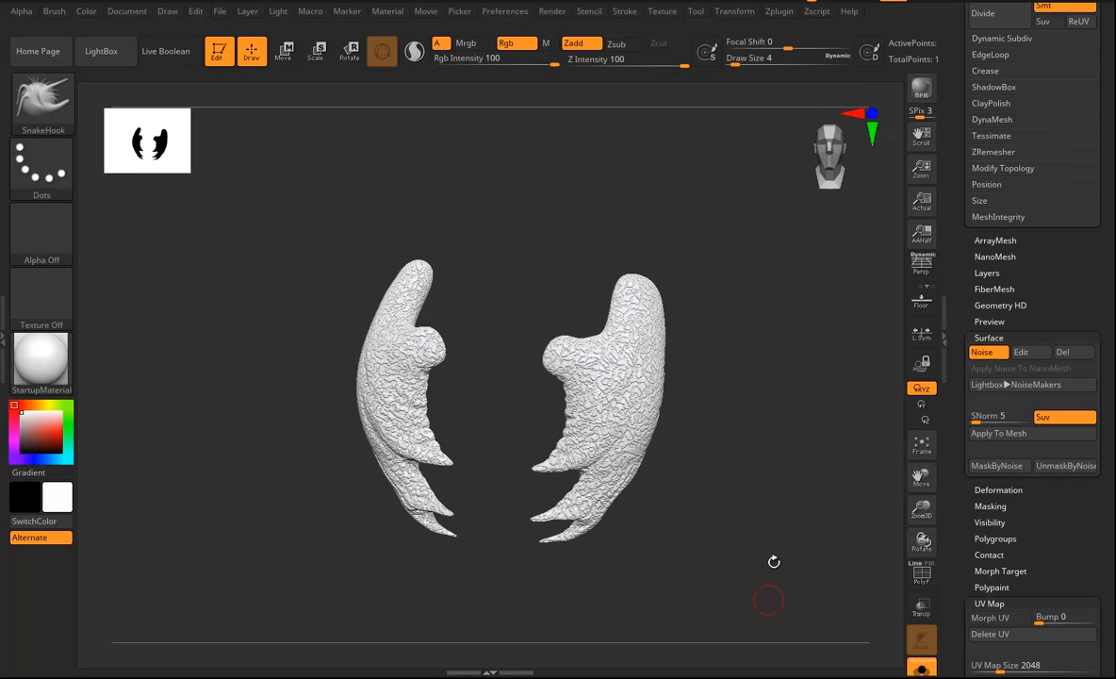
Step: Add a new sculpting layer to the mandibles and apply the surface noise to the mesh on it
{"action": "left_click_drag", "start_coordinate": [676, 462], "coordinate": [782, 535]}
{"action": "left_click_drag", "start_coordinate": [788, 457], "coordinate": [786, 254], "text": "alt"}
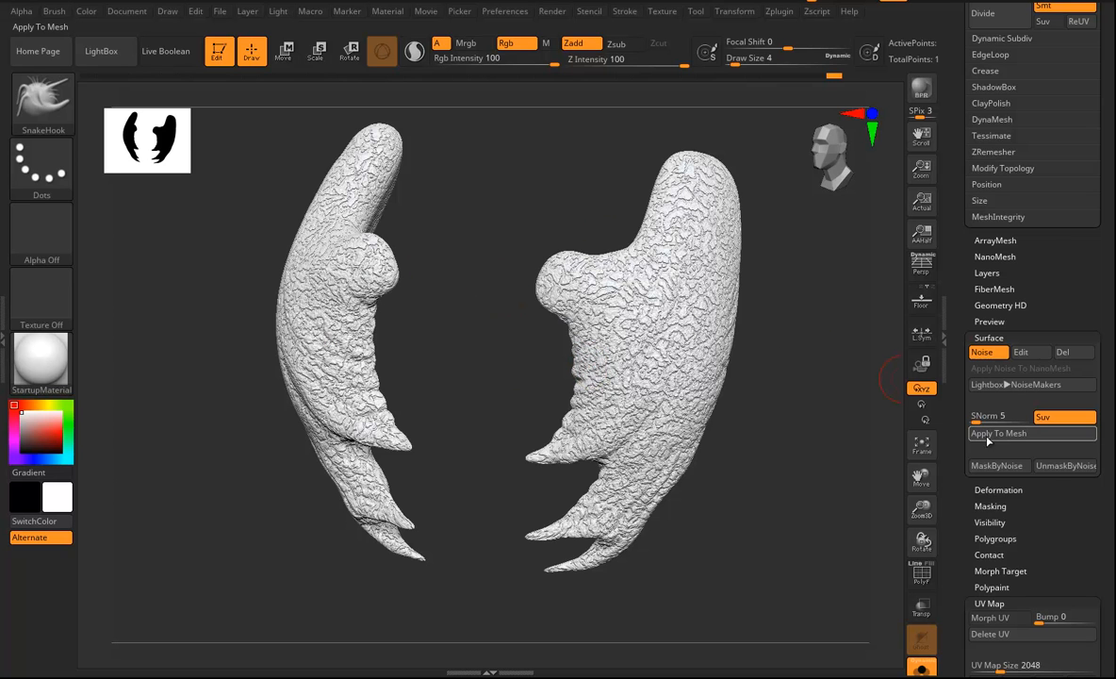
{"action": "left_click", "coordinate": [990, 272]}
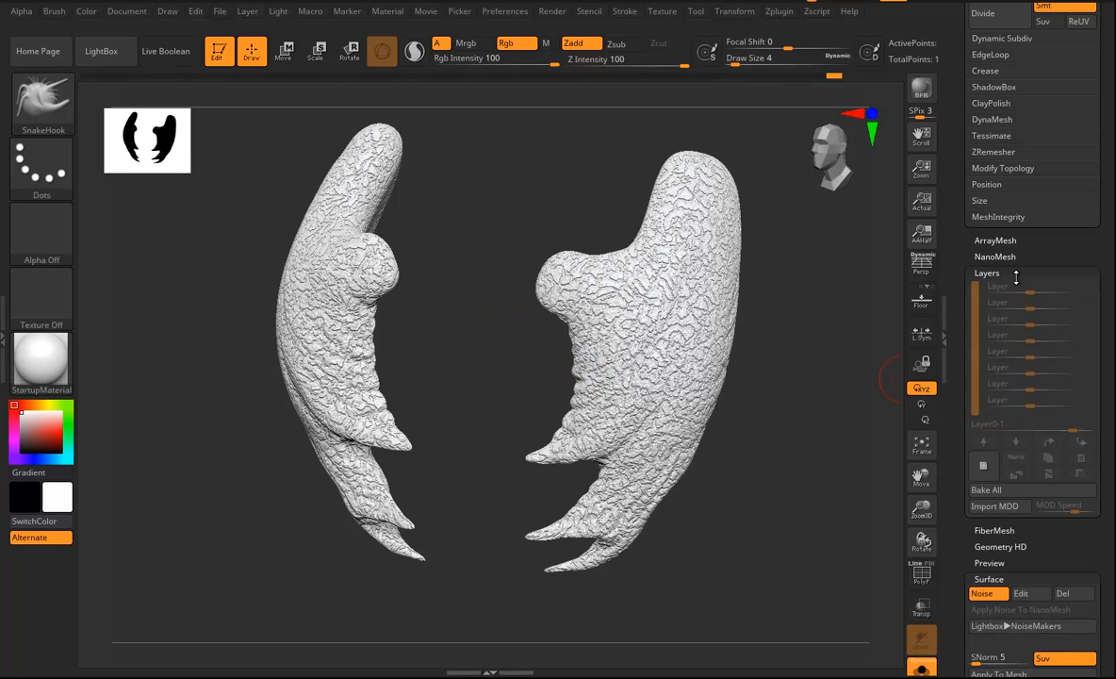
{"action": "left_click", "coordinate": [985, 440]}
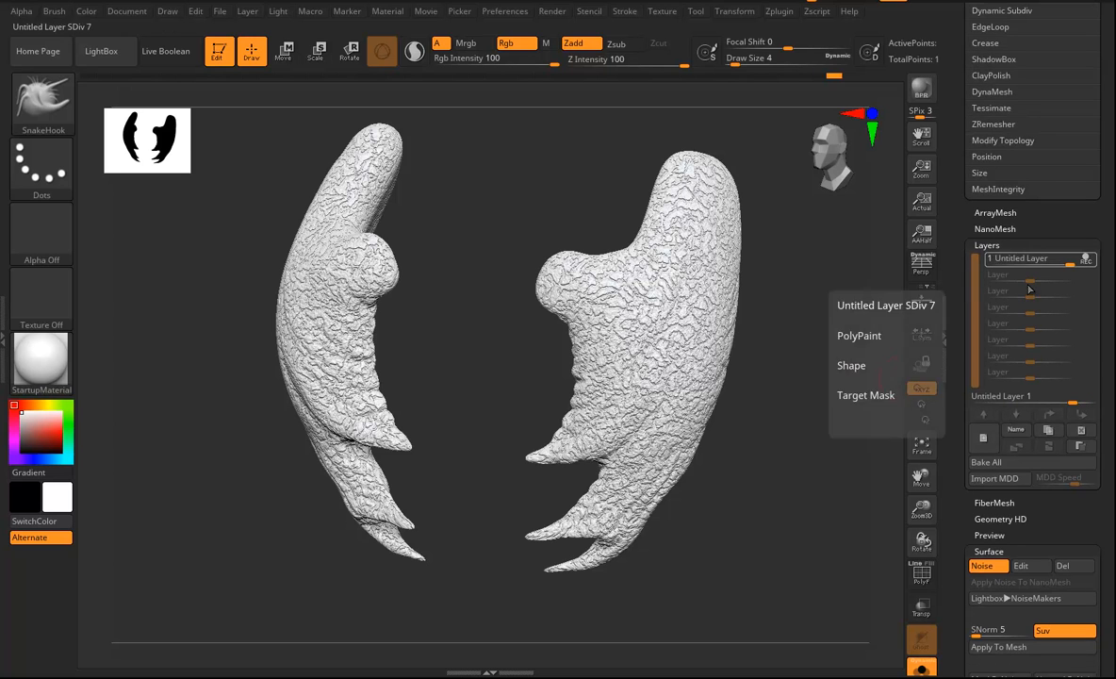
{"action": "scroll", "coordinate": [1107, 458], "scroll_direction": "down", "scroll_amount": 5}
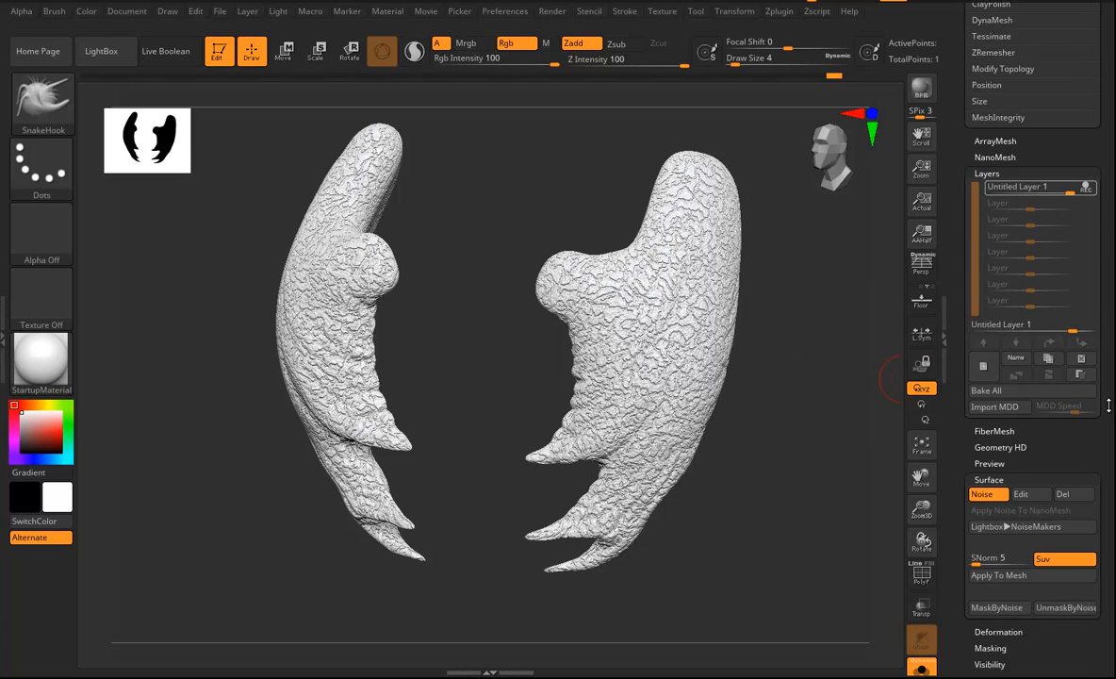
{"action": "left_click", "coordinate": [1007, 513]}
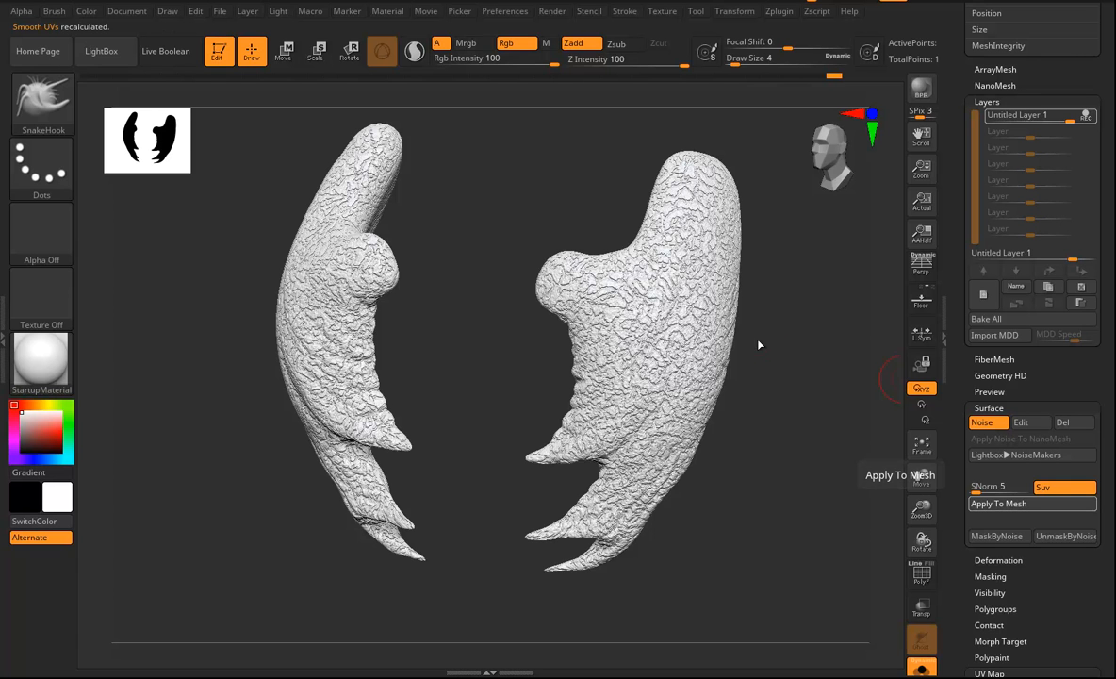
{"action": "left_click_drag", "start_coordinate": [800, 373], "coordinate": [807, 371]}
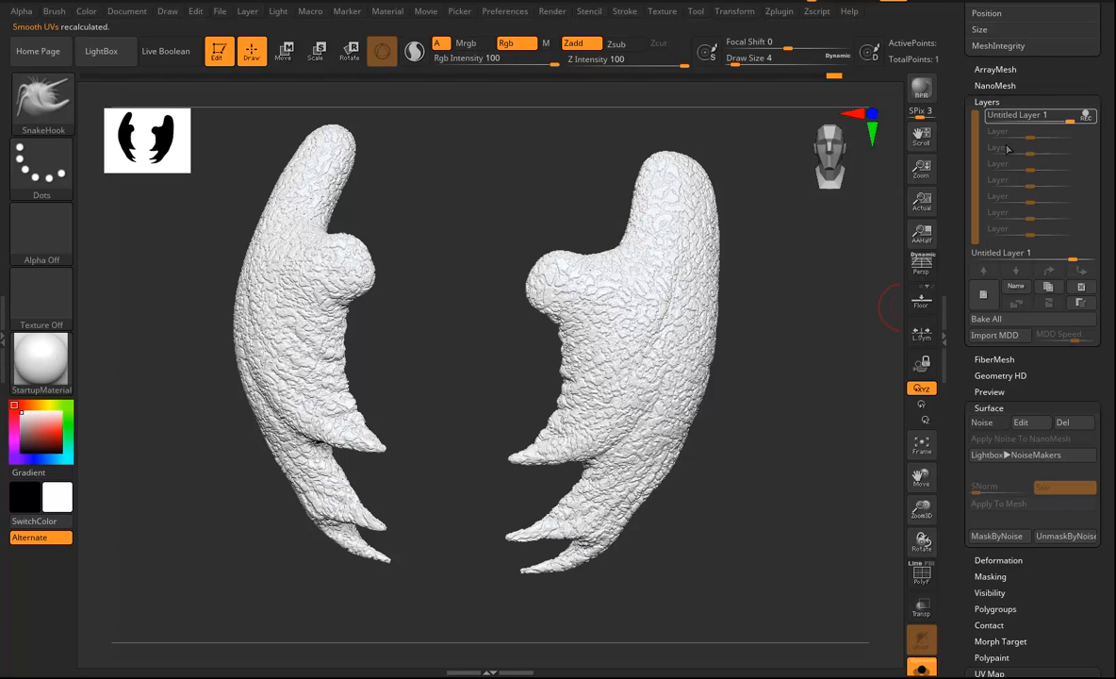
Step: Reduce the noise layer's intensity to 0.49924 and bake the layer into the mandibles mesh
{"action": "left_click_drag", "start_coordinate": [1082, 259], "coordinate": [1070, 259]}
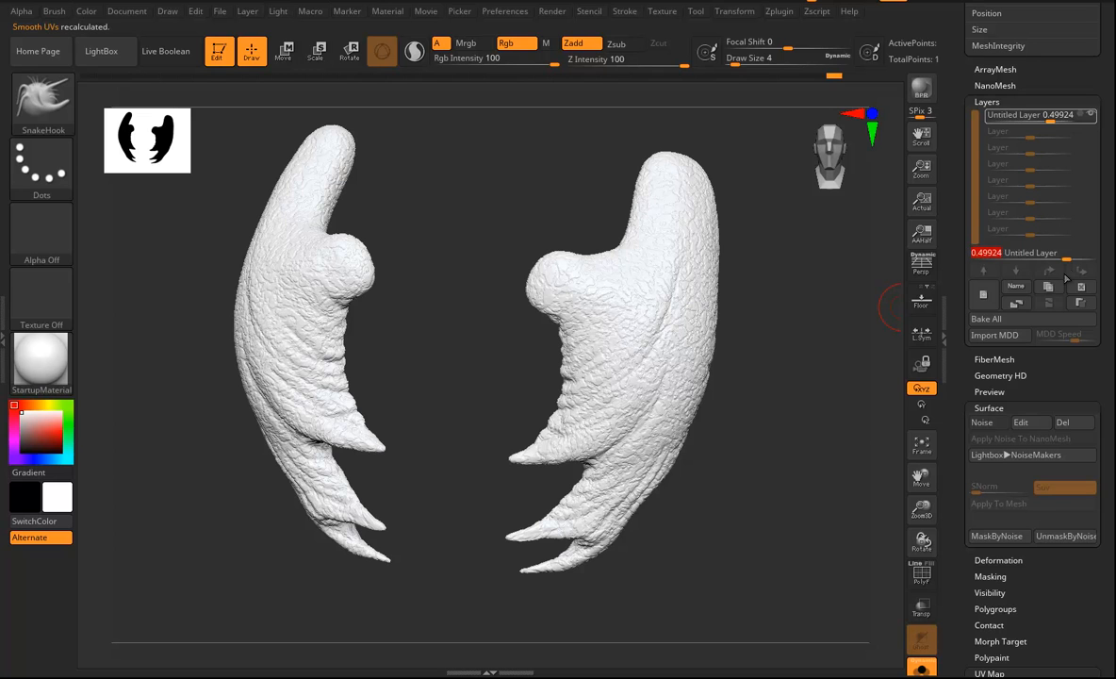
{"action": "left_click_drag", "start_coordinate": [792, 516], "coordinate": [825, 603]}
{"action": "left_click_drag", "start_coordinate": [789, 486], "coordinate": [896, 398]}
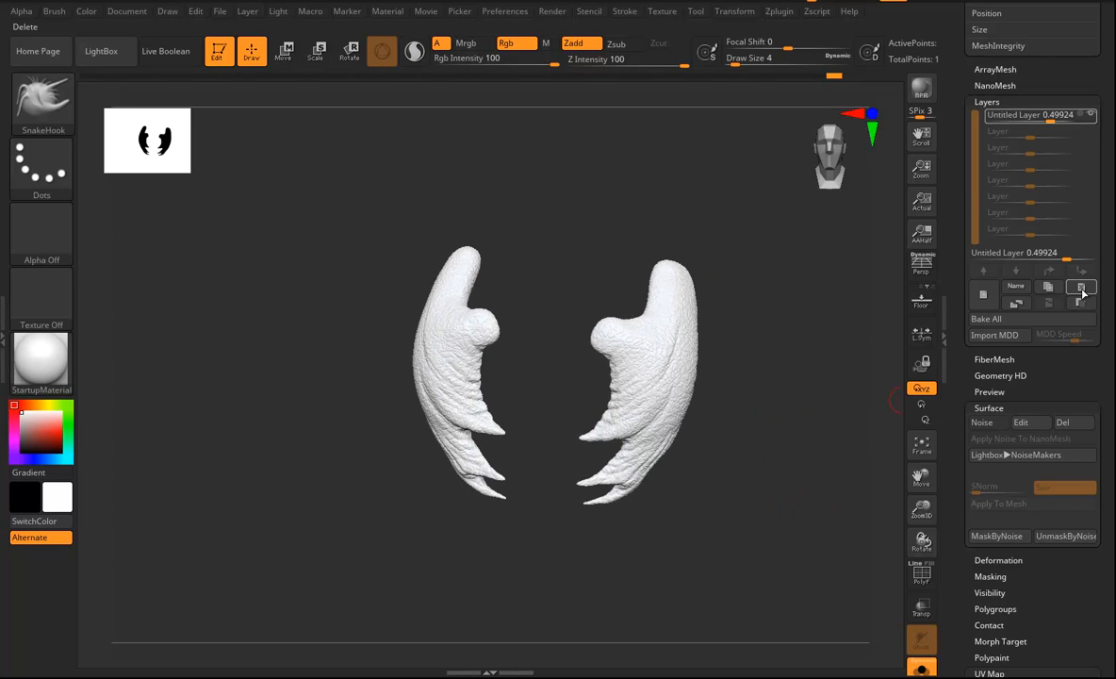
{"action": "left_click", "coordinate": [990, 302]}
{"action": "left_click_drag", "start_coordinate": [752, 388], "coordinate": [783, 491]}
{"action": "left_click_drag", "start_coordinate": [820, 431], "coordinate": [828, 371]}
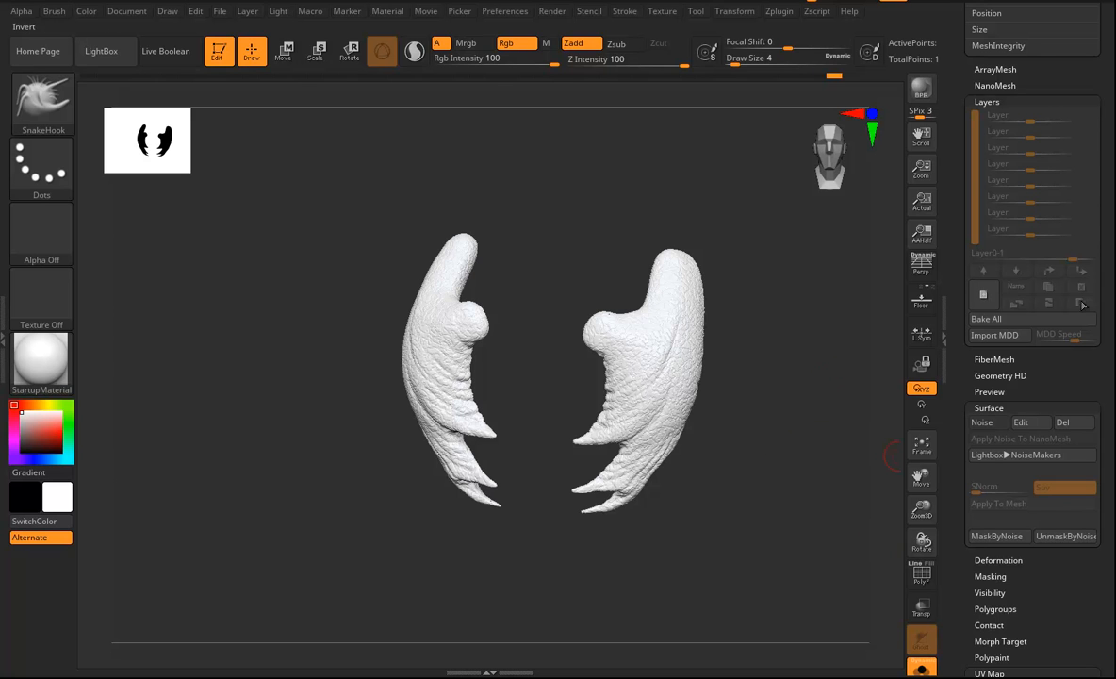
Step: Switch the mandibles down to their lowest subdivision level
{"action": "scroll", "coordinate": [1104, 371], "scroll_direction": "down", "scroll_amount": 2}
{"action": "key", "text": "shift"}
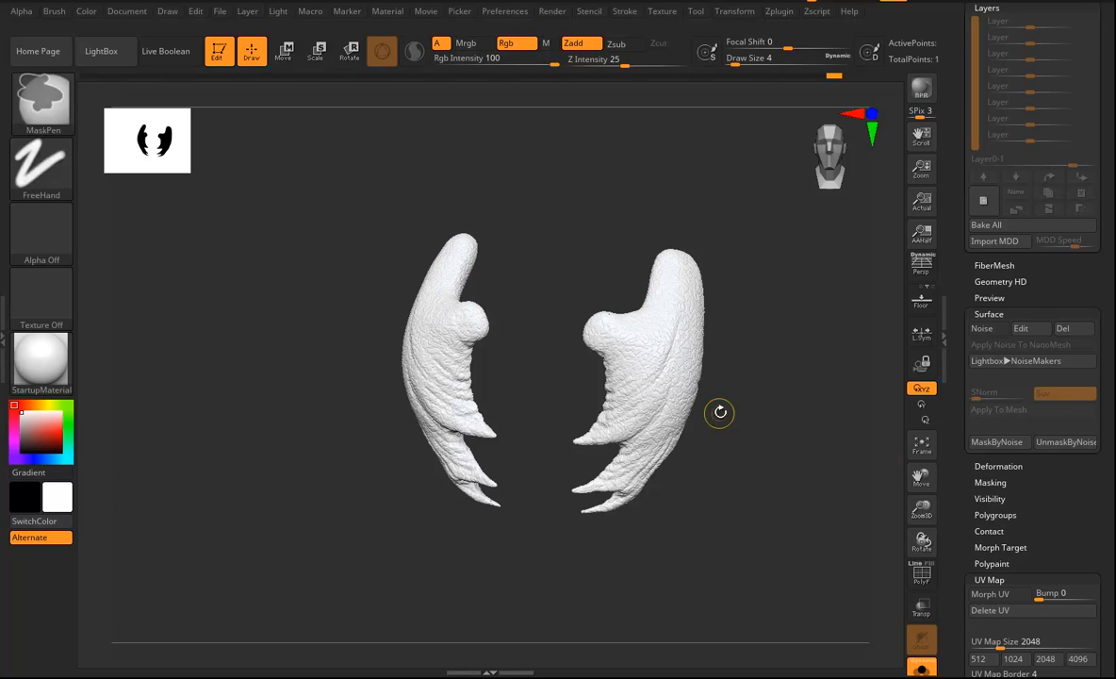
{"action": "key", "text": "shift+d"}
{"action": "key", "text": "shift+d"}
{"action": "key", "text": "shift+d"}
{"action": "key", "text": "shift+d"}
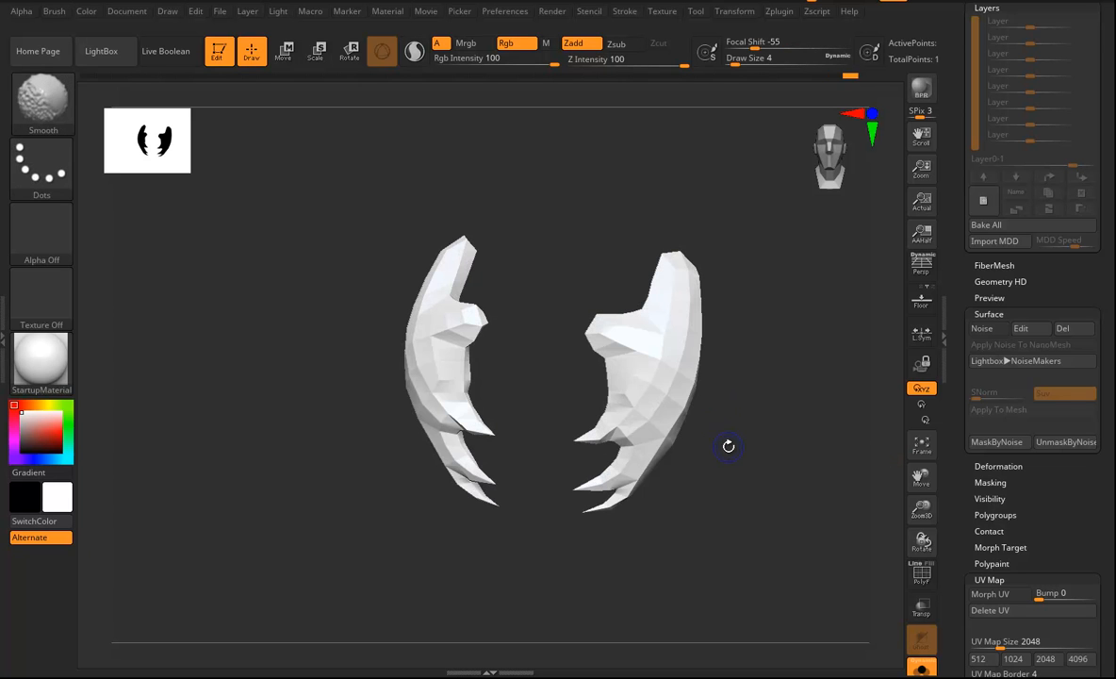
Step: Create a displacement map for the mandibles and preview it enlarged
{"action": "left_click_drag", "start_coordinate": [1113, 509], "coordinate": [1112, 157]}
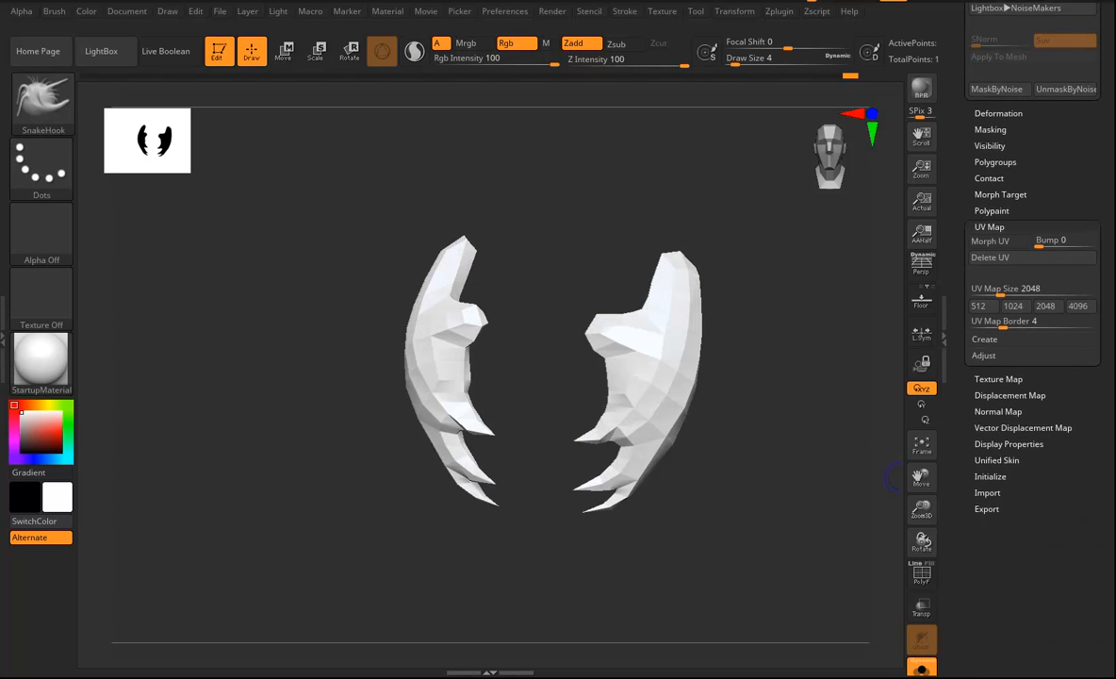
{"action": "left_click", "coordinate": [1013, 230]}
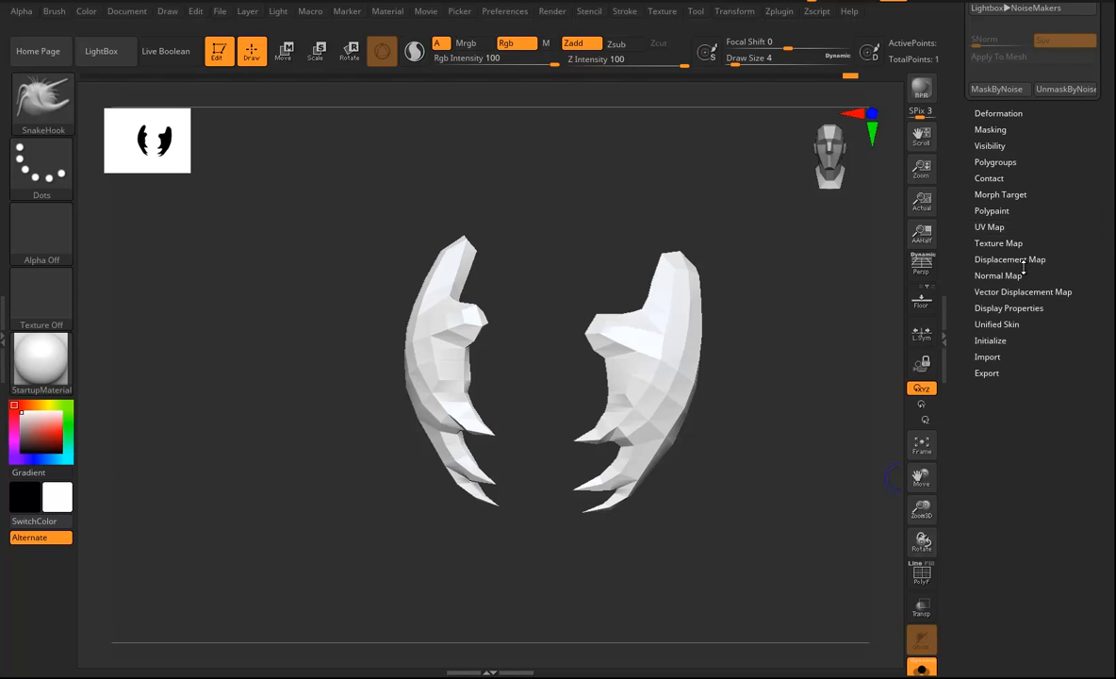
{"action": "left_click", "coordinate": [994, 260]}
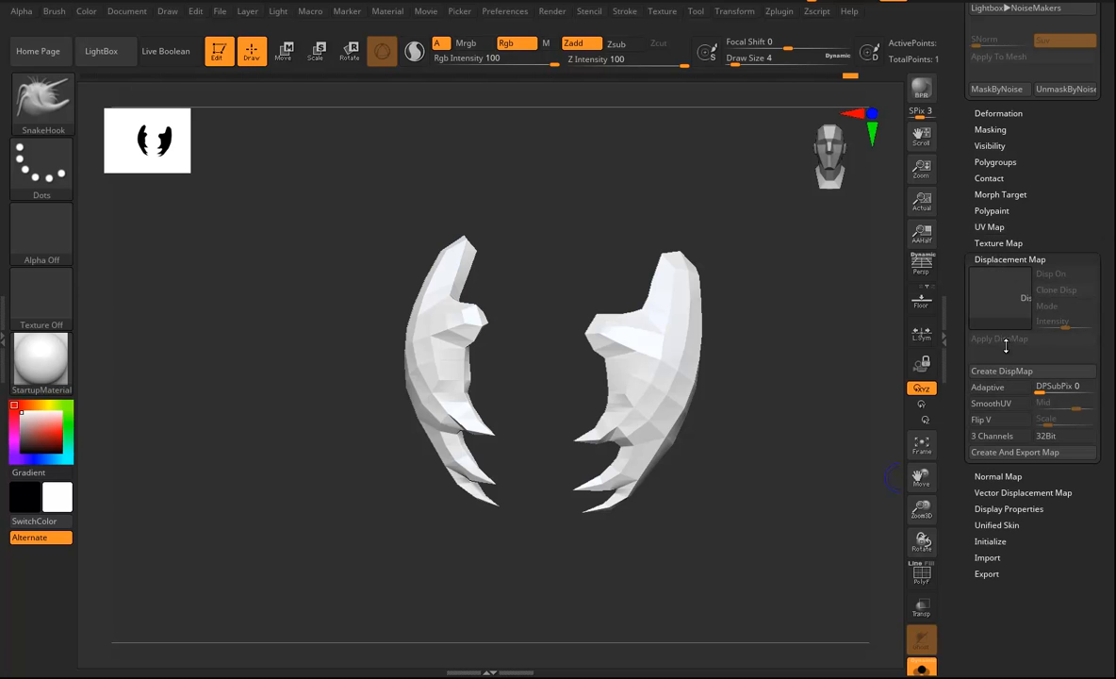
{"action": "left_click", "coordinate": [1001, 370]}
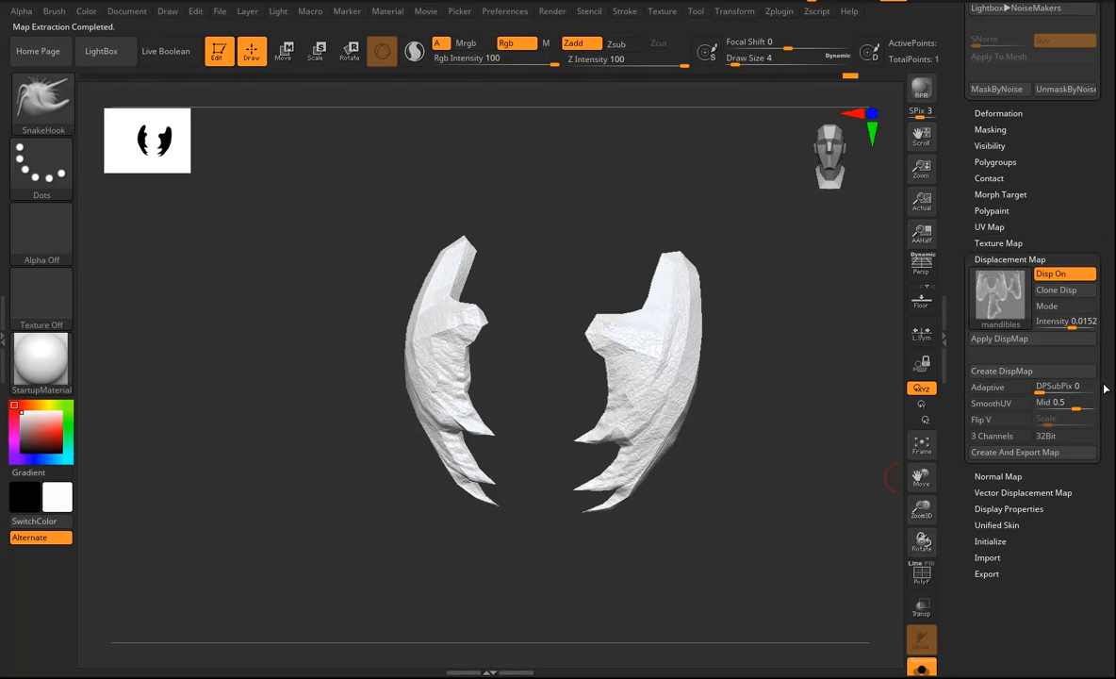
{"action": "mouse_move", "coordinate": [998, 317]}
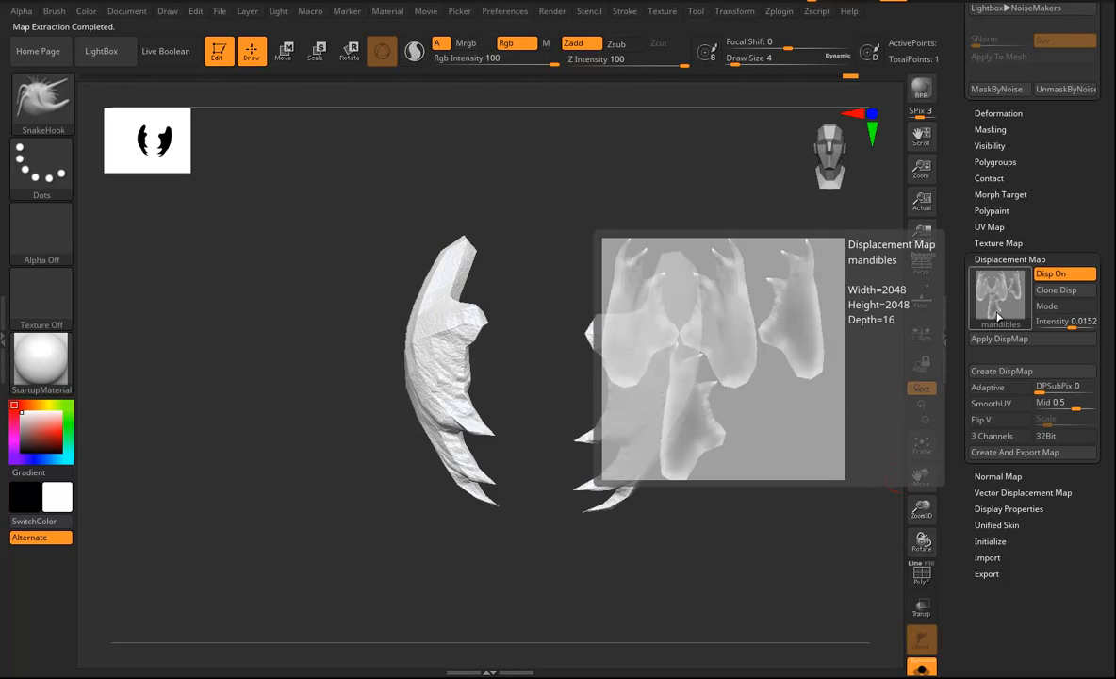
Step: Turn the mandibles' texture display off and on again to compare the base mesh with the displaced preview
{"action": "left_click", "coordinate": [1002, 243]}
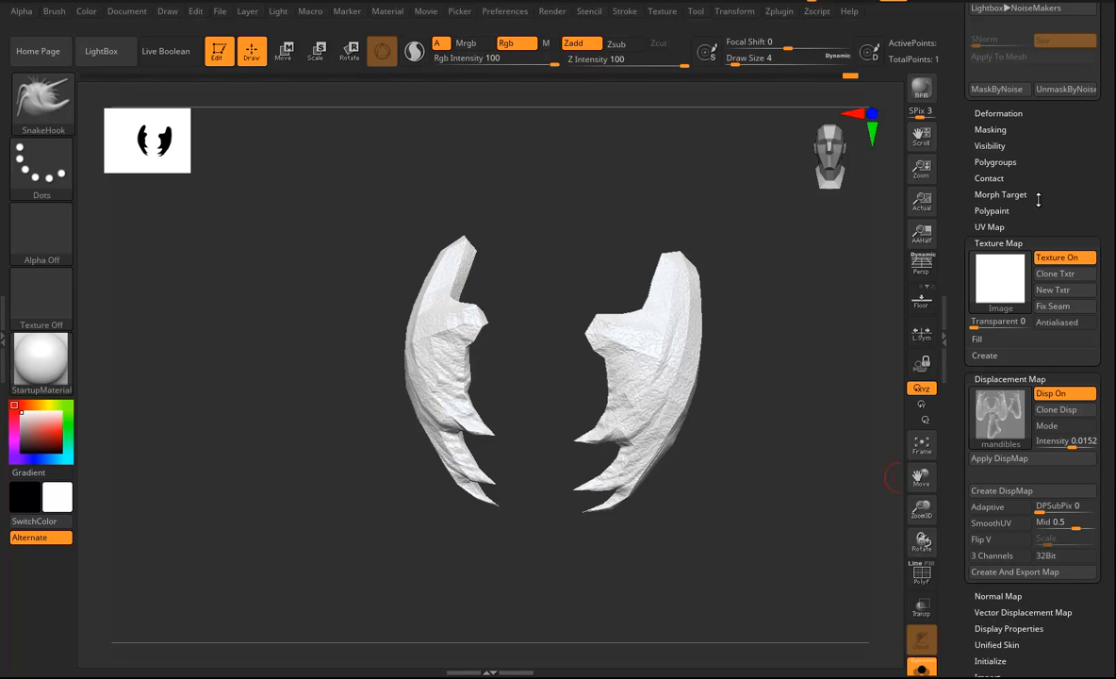
{"action": "left_click", "coordinate": [1066, 259]}
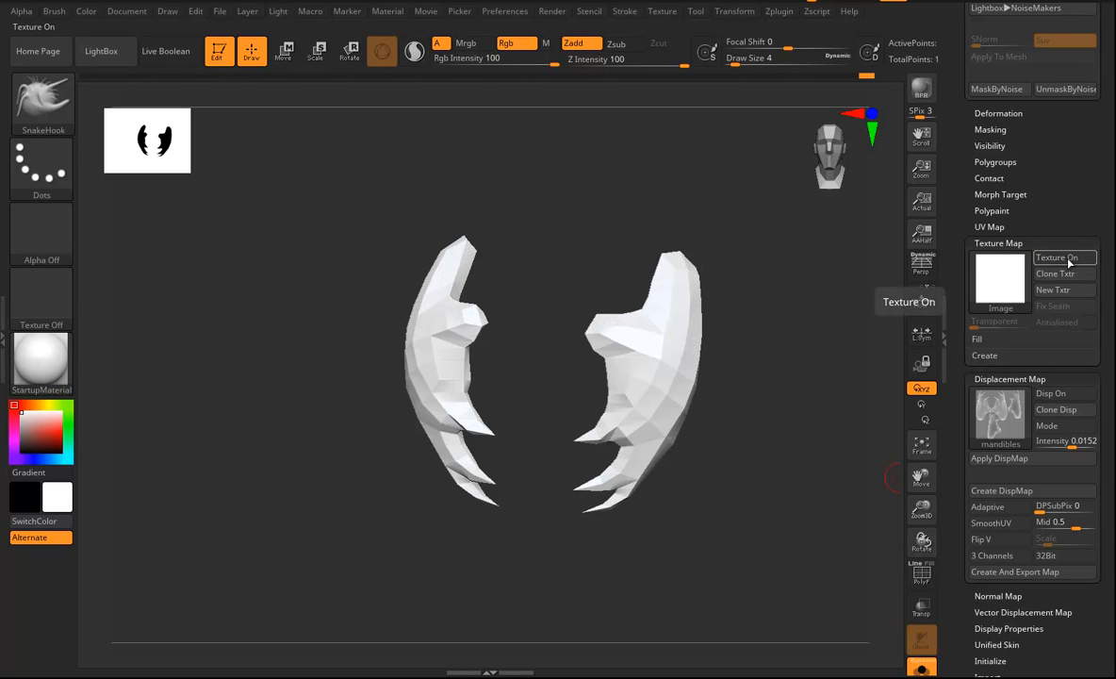
{"action": "left_click", "coordinate": [1065, 258]}
Step: Export the mandibles mesh as a Maya .ma file named mandibles into the project's sourceimages folder
{"action": "scroll", "coordinate": [1093, 339], "scroll_direction": "up", "scroll_amount": 10}
{"action": "scroll", "coordinate": [1100, 359], "scroll_direction": "up", "scroll_amount": 10}
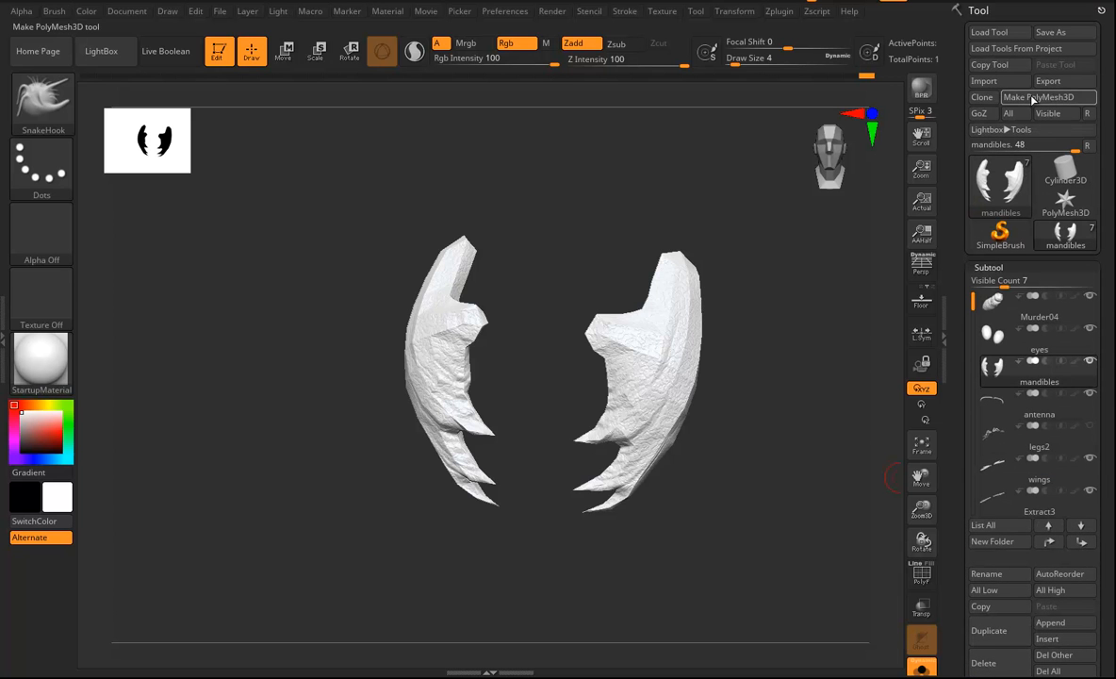
{"action": "left_click", "coordinate": [1049, 80]}
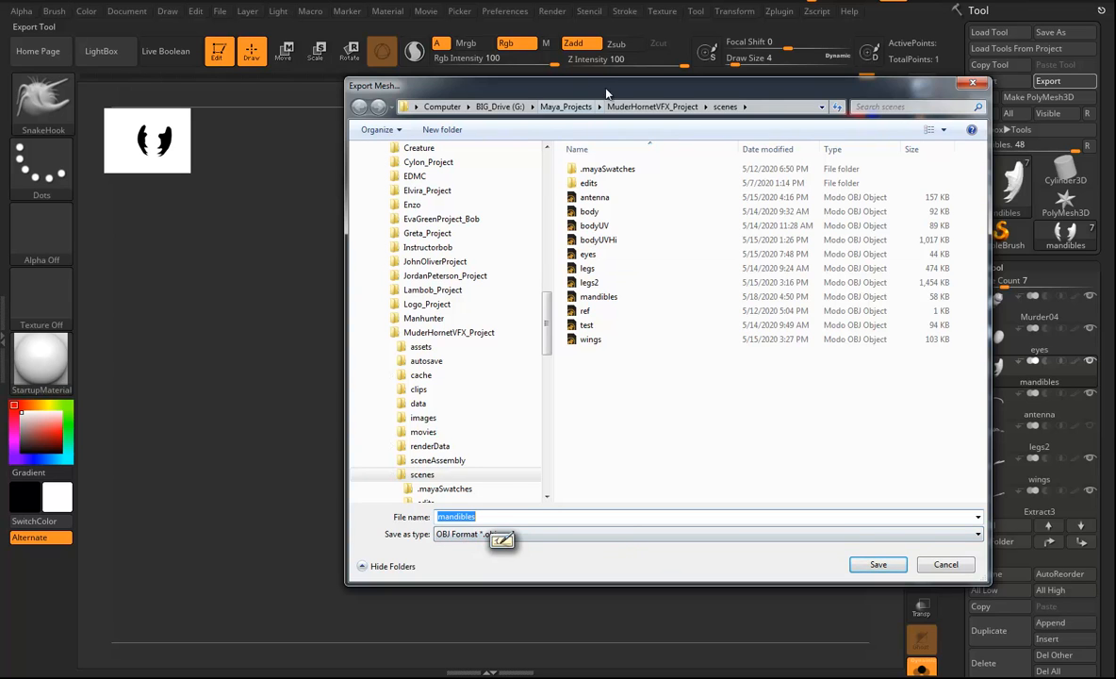
{"action": "left_click_drag", "start_coordinate": [528, 85], "coordinate": [491, 72]}
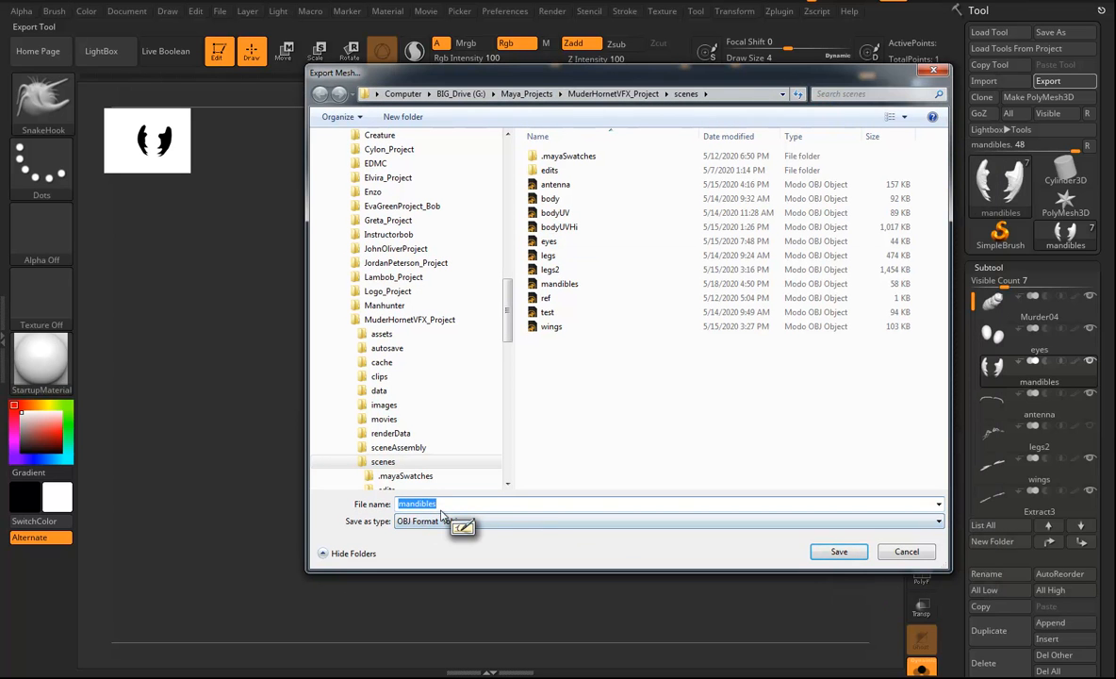
{"action": "left_click", "coordinate": [535, 524]}
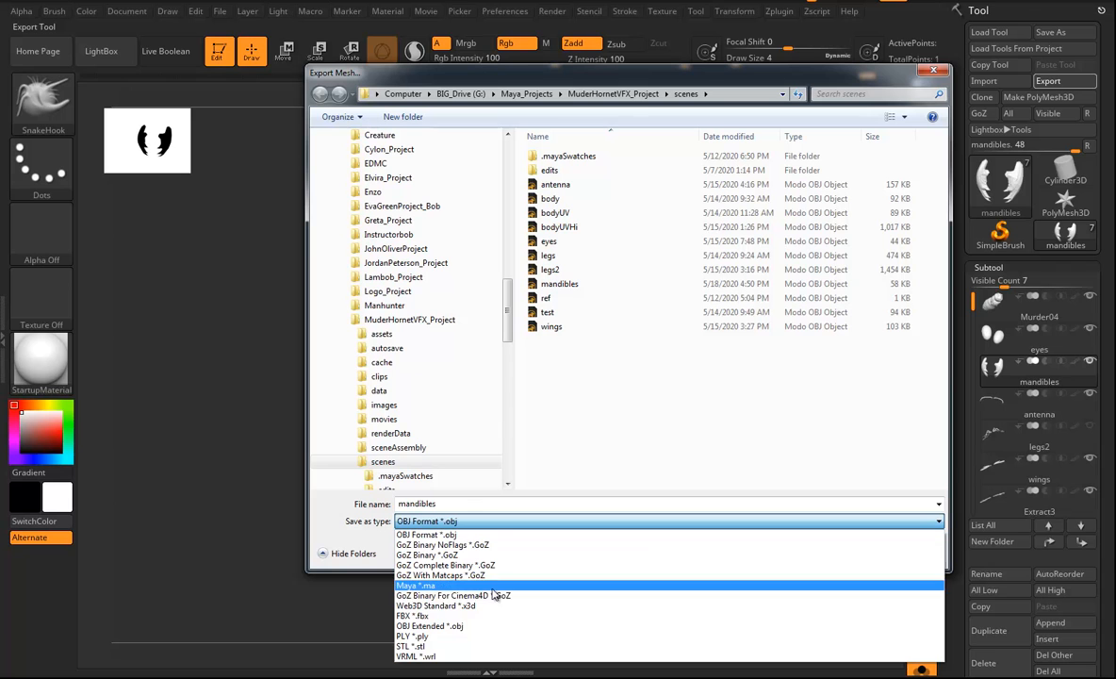
{"action": "left_click", "coordinate": [416, 584]}
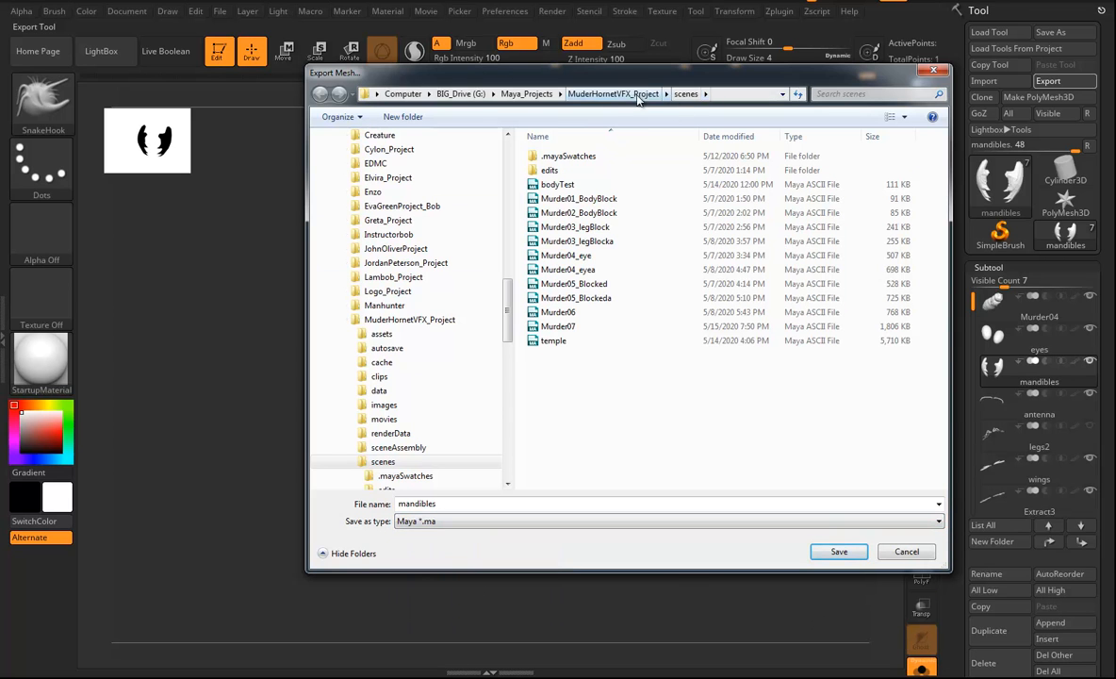
{"action": "left_click", "coordinate": [596, 95]}
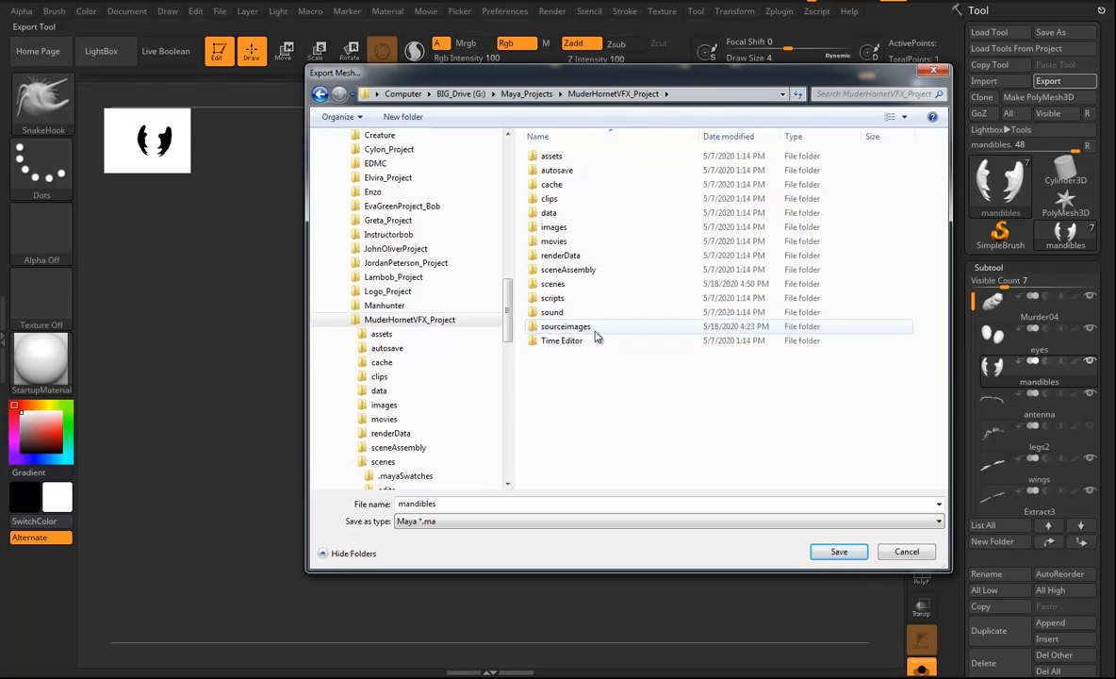
{"action": "left_click", "coordinate": [568, 327]}
{"action": "double_click", "coordinate": [570, 330]}
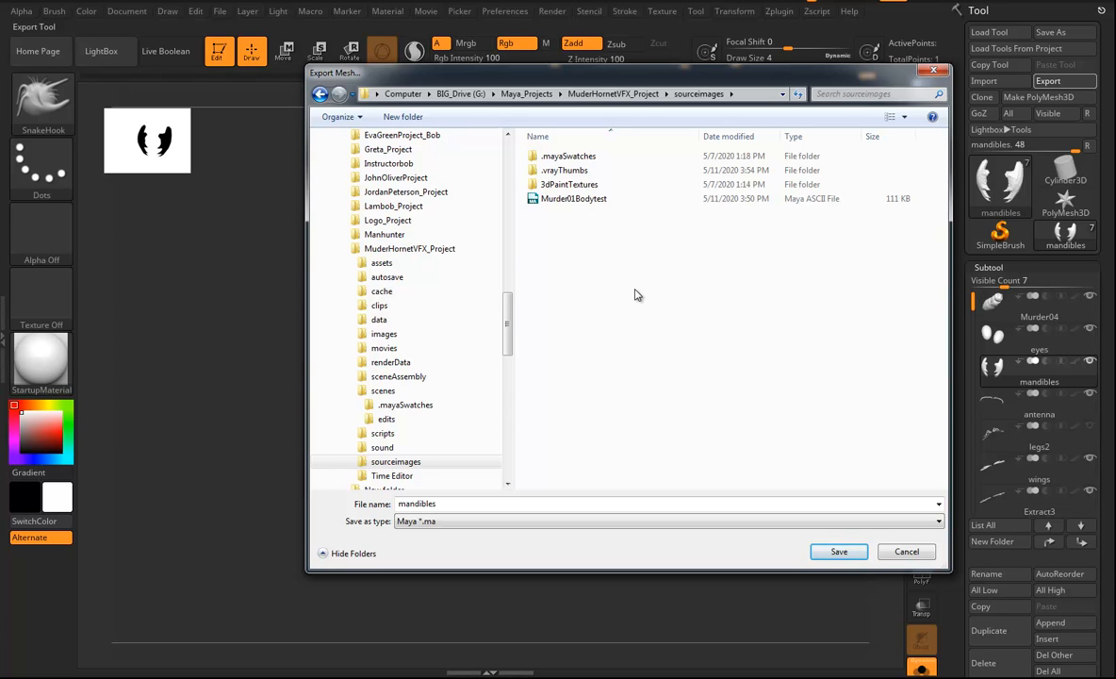
{"action": "left_click", "coordinate": [839, 555]}
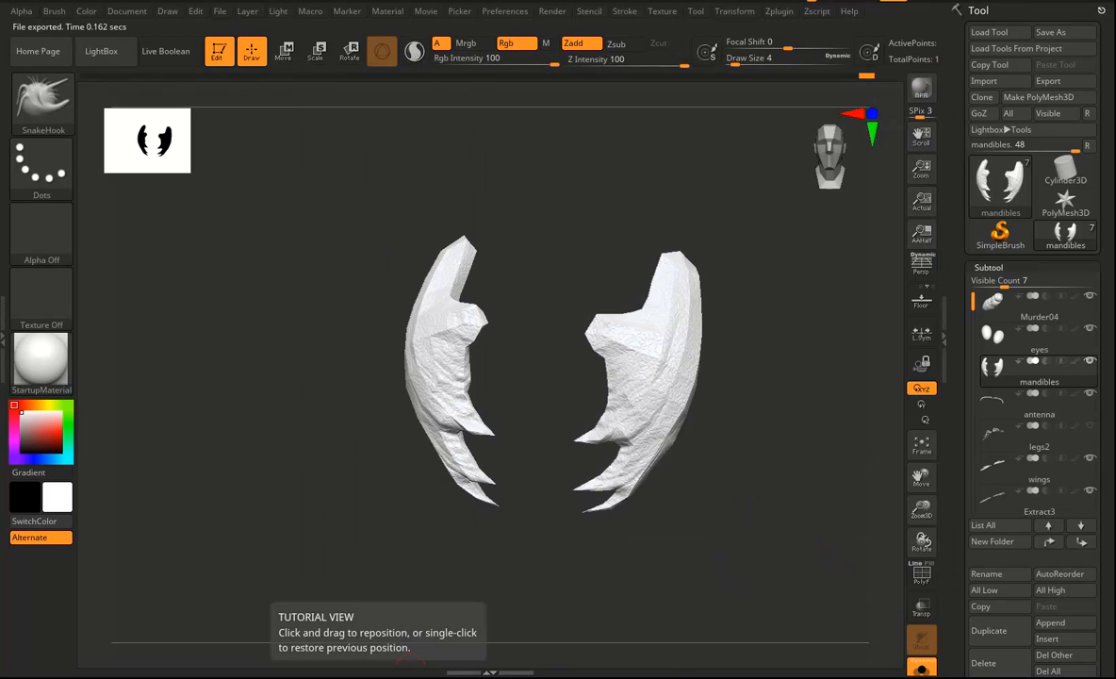
Step: Switch to Maya and start a new scene without saving the current one
{"action": "left_click", "coordinate": [342, 594]}
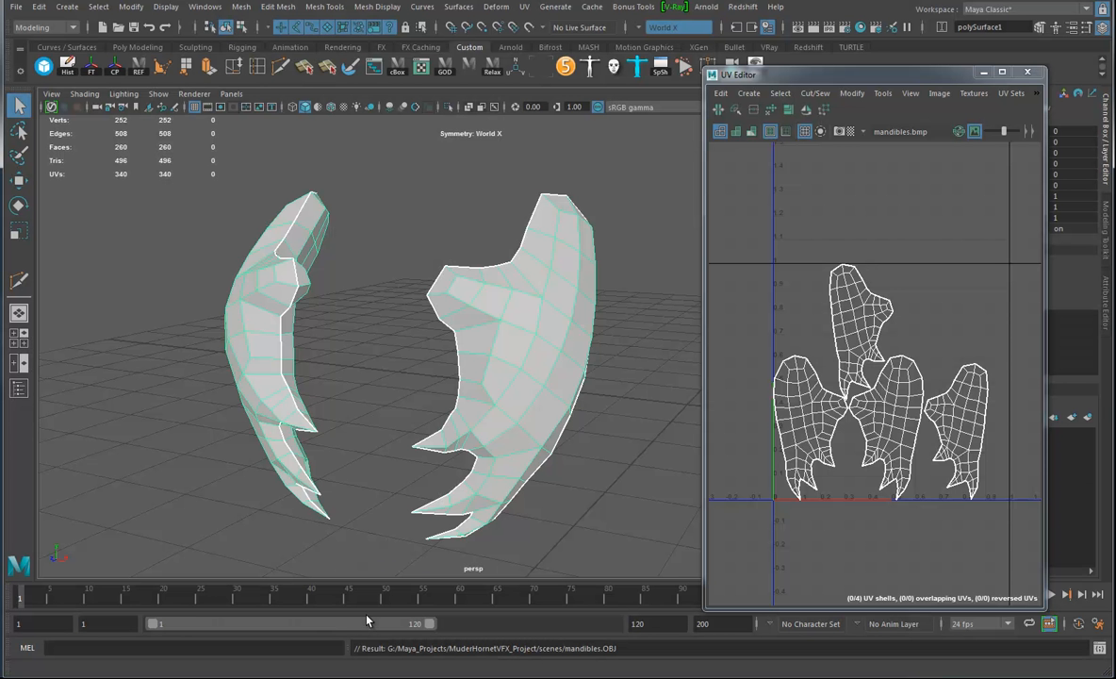
{"action": "left_click", "coordinate": [16, 7]}
{"action": "left_click", "coordinate": [36, 32]}
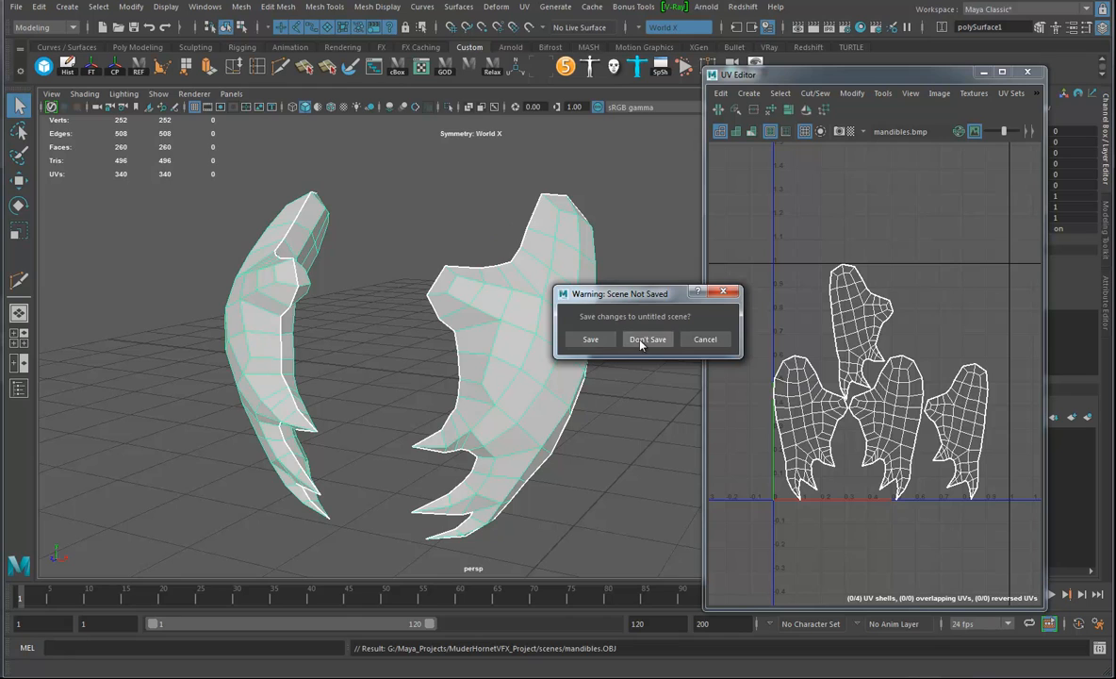
{"action": "left_click", "coordinate": [602, 343]}
Step: Open mandibles.ma from the project's sourceimages folder, discarding changes to the untitled scene
{"action": "left_click", "coordinate": [16, 7]}
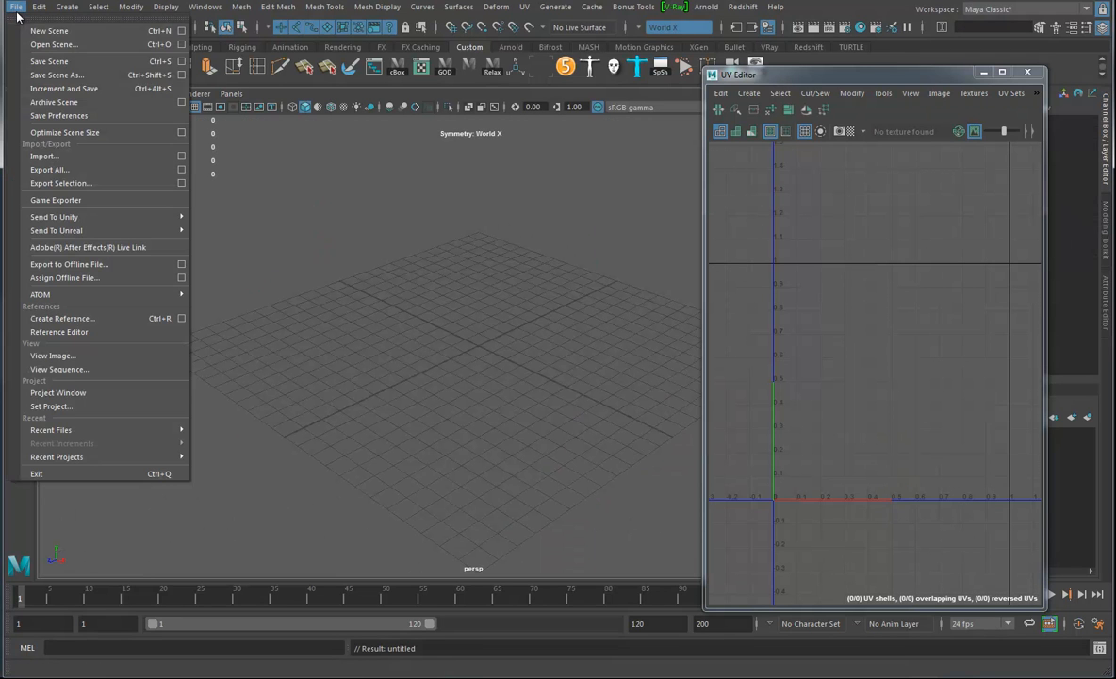
{"action": "left_click", "coordinate": [42, 44]}
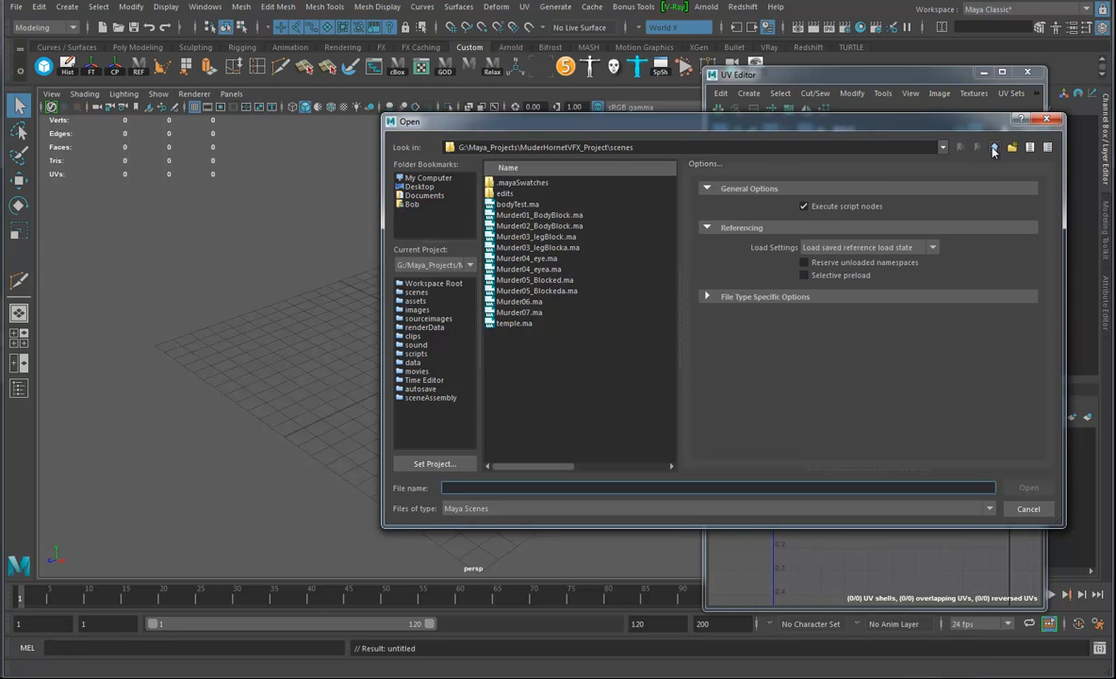
{"action": "left_click", "coordinate": [990, 149]}
{"action": "double_click", "coordinate": [520, 312]}
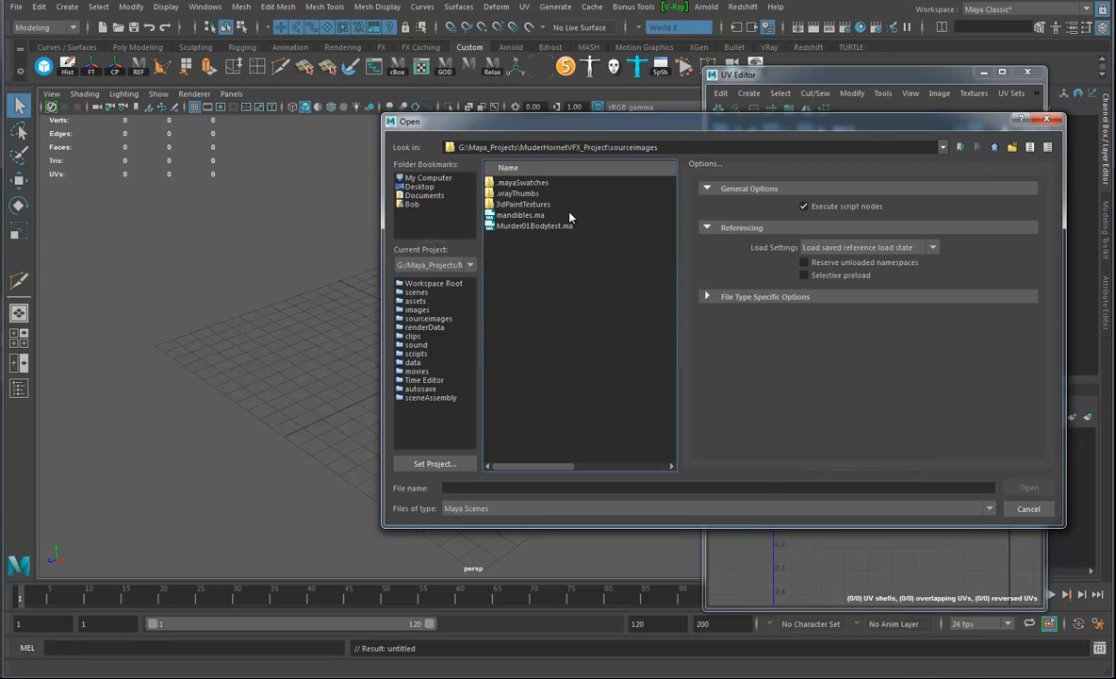
{"action": "left_click", "coordinate": [528, 216]}
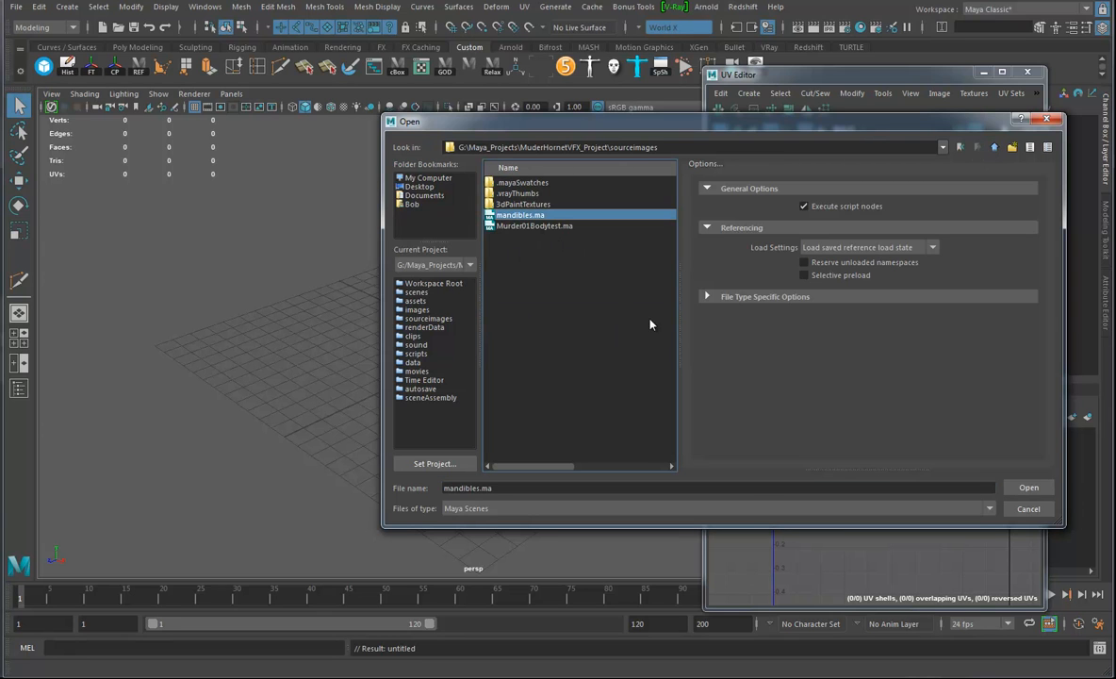
{"action": "left_click", "coordinate": [1029, 488]}
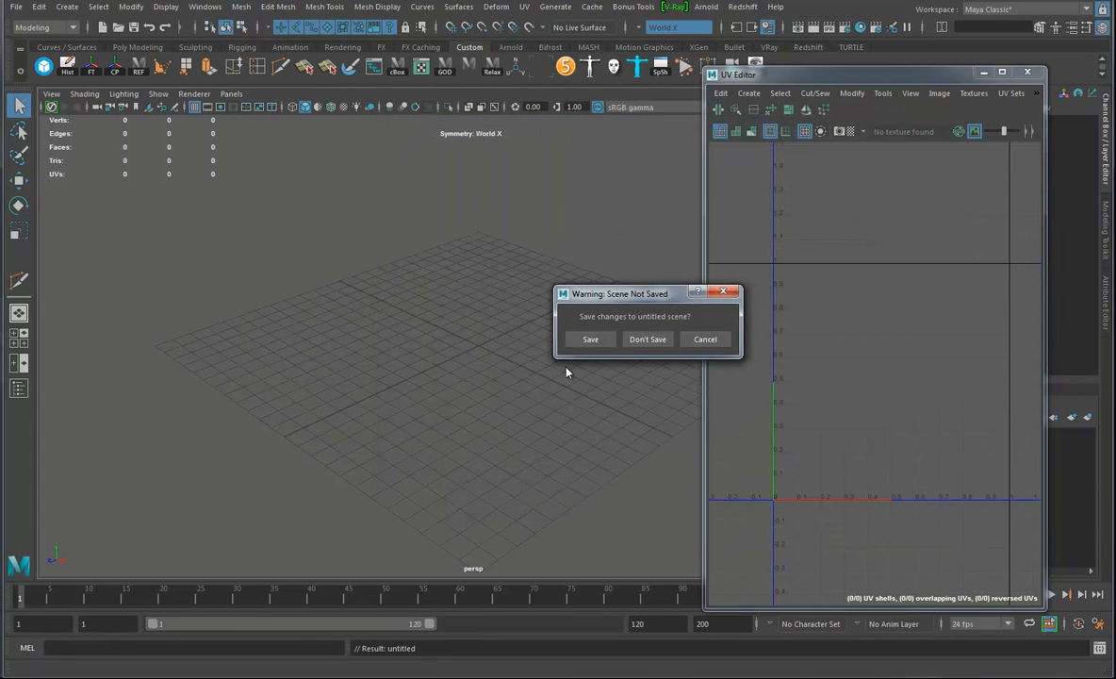
{"action": "left_click", "coordinate": [647, 339]}
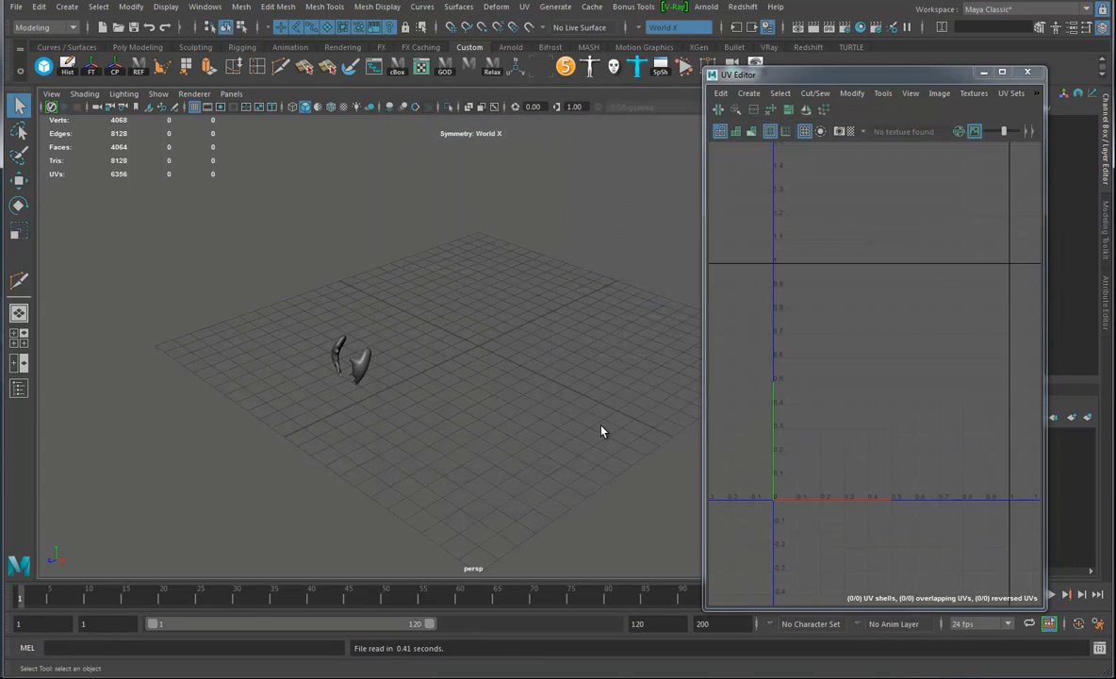
Step: Frame the opened mandibles in the perspective view and inspect the smoothed mesh from several angles
{"action": "left_click_drag", "start_coordinate": [394, 399], "coordinate": [455, 383], "text": "alt"}
{"action": "left_click", "coordinate": [429, 330]}
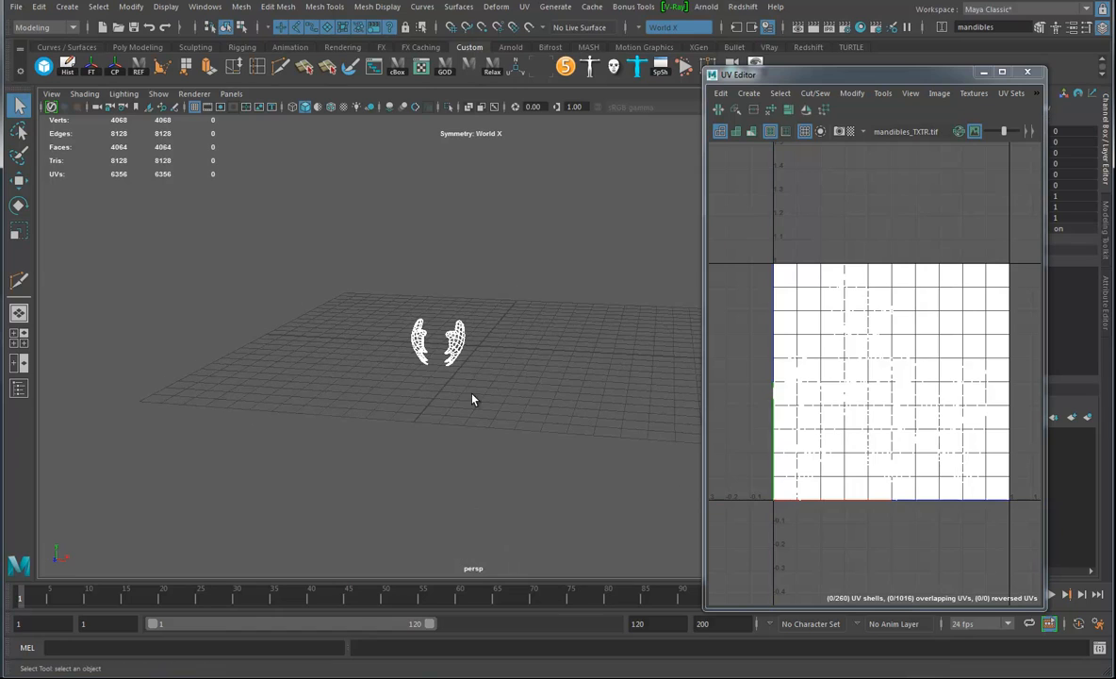
{"action": "key", "text": "f"}
{"action": "left_click_drag", "start_coordinate": [478, 397], "coordinate": [557, 421], "text": "alt"}
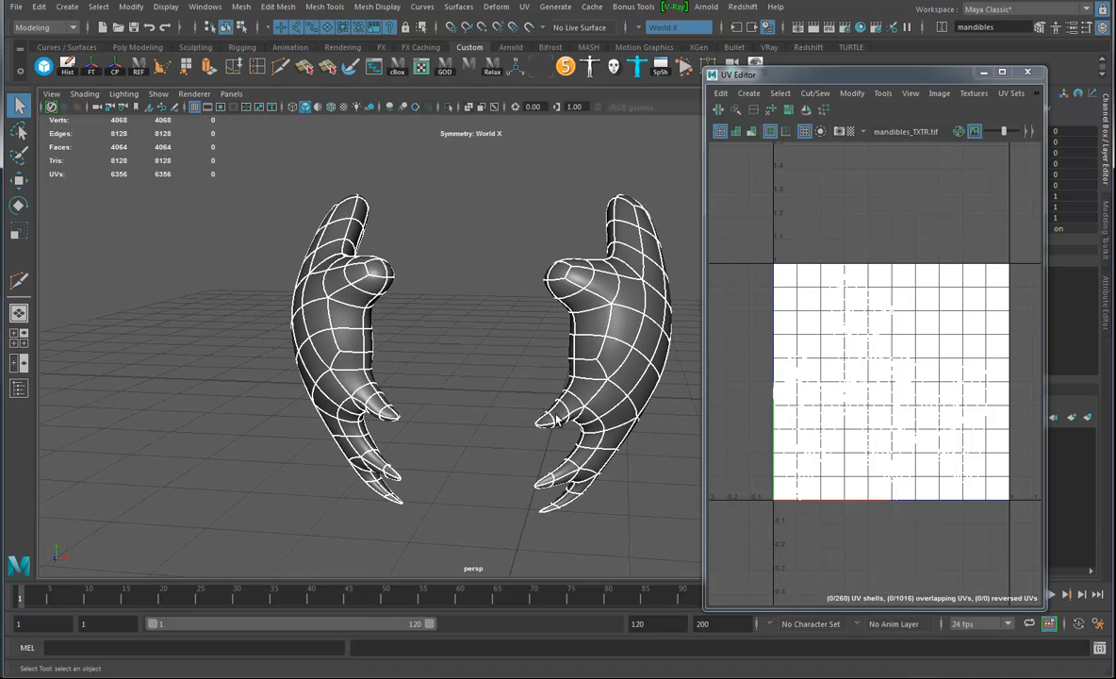
{"action": "left_click", "coordinate": [473, 379]}
{"action": "left_click_drag", "start_coordinate": [473, 379], "coordinate": [603, 302], "text": "alt"}
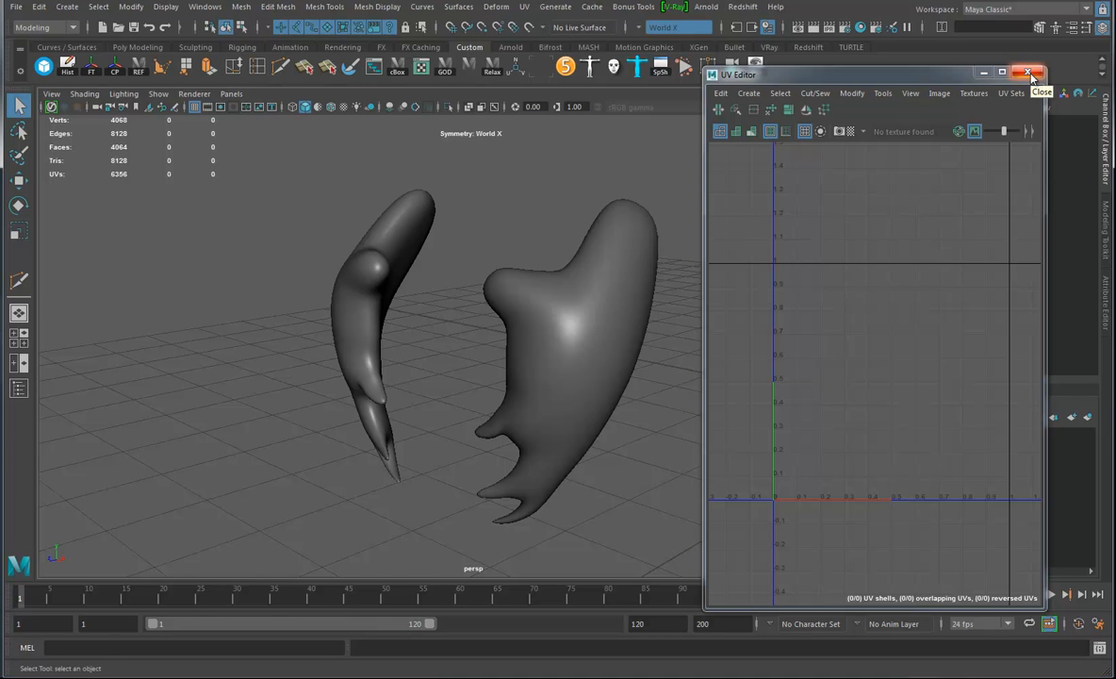
Step: Select the mandibles, widen the UV Editor and dim its texture image to reveal the UV shells
{"action": "left_click", "coordinate": [610, 299]}
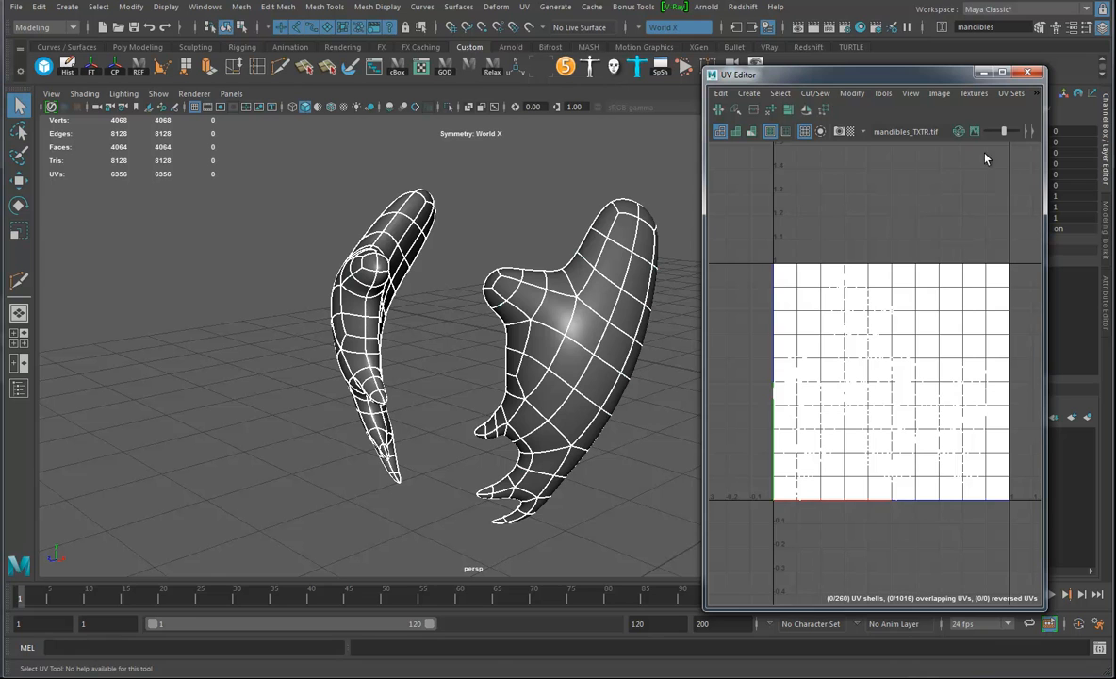
{"action": "left_click_drag", "start_coordinate": [1047, 186], "coordinate": [1115, 186]}
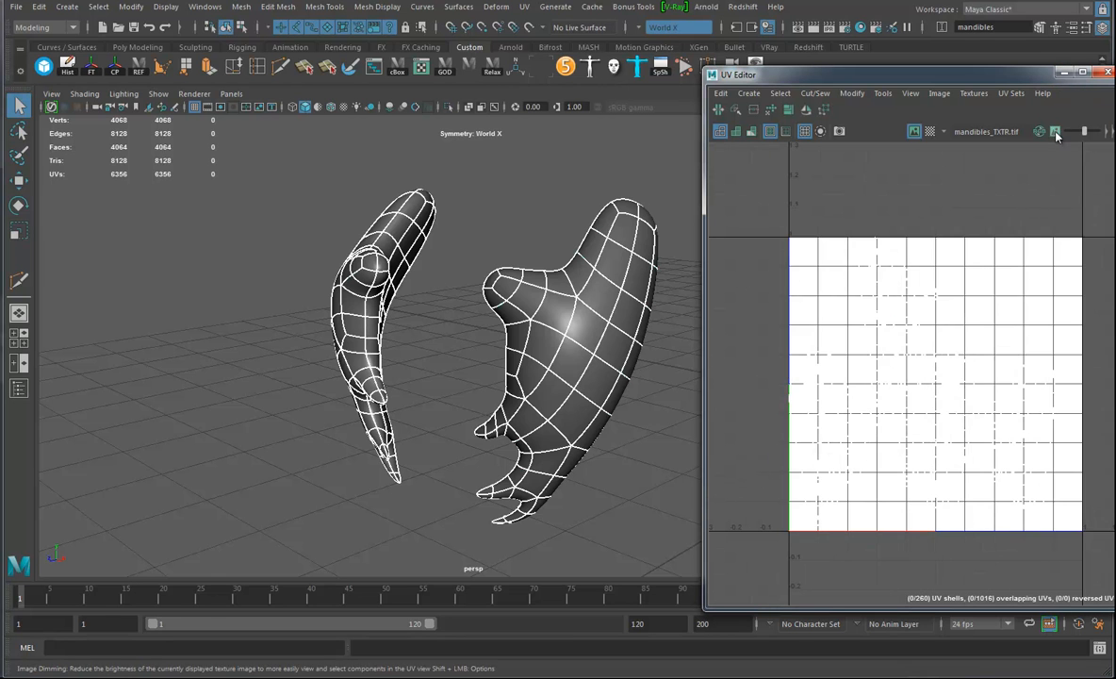
{"action": "left_click", "coordinate": [977, 127]}
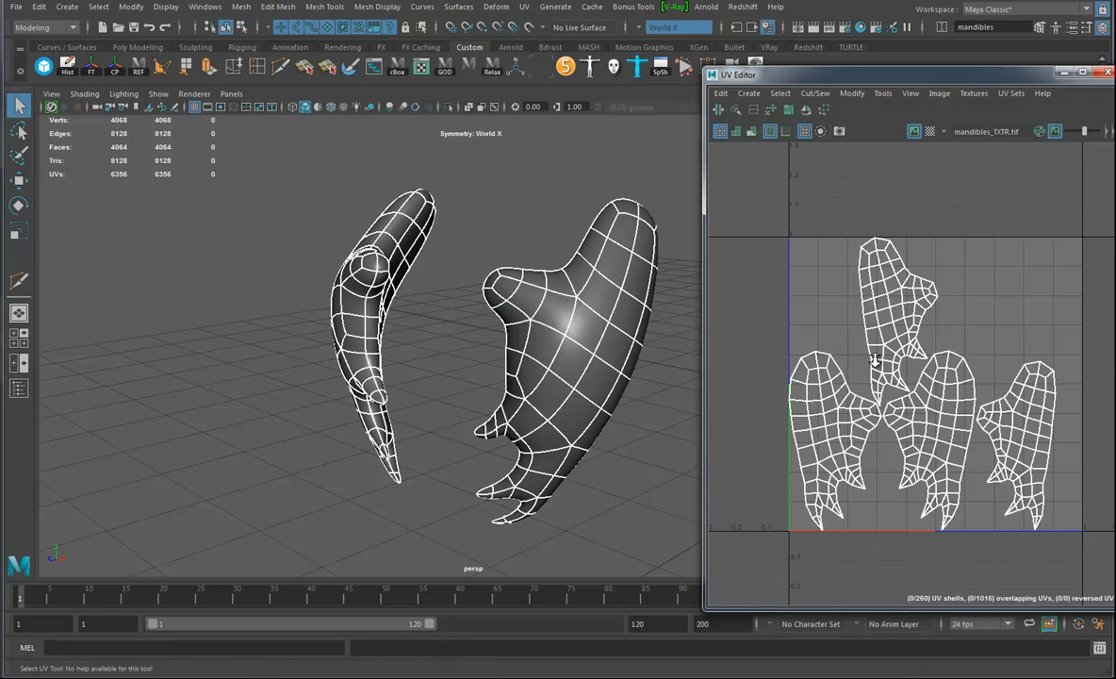
{"action": "scroll", "coordinate": [809, 330], "scroll_direction": "up", "scroll_amount": 2}
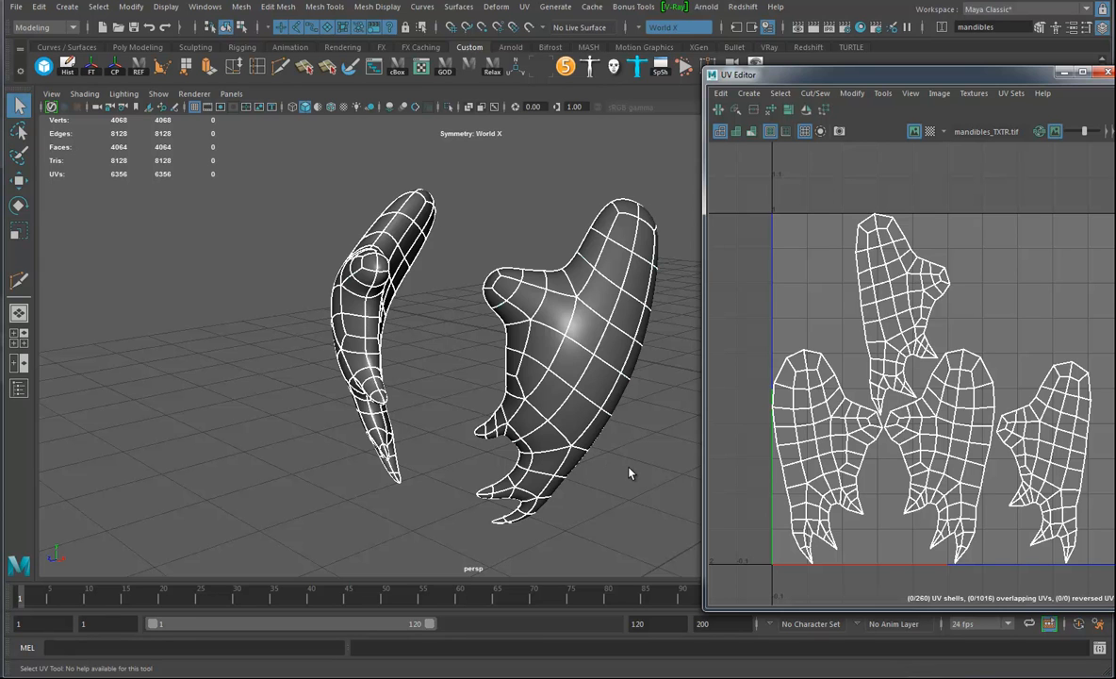
Step: Turn off the mandibles' smooth preview, select all their UVs and merge them with a distance of 0.01
{"action": "key", "text": "1"}
{"action": "right_click_drag", "start_coordinate": [877, 302], "coordinate": [933, 306]}
{"action": "left_click_drag", "start_coordinate": [745, 192], "coordinate": [1112, 598]}
{"action": "middle_click_drag", "start_coordinate": [1013, 459], "coordinate": [973, 423], "text": "alt"}
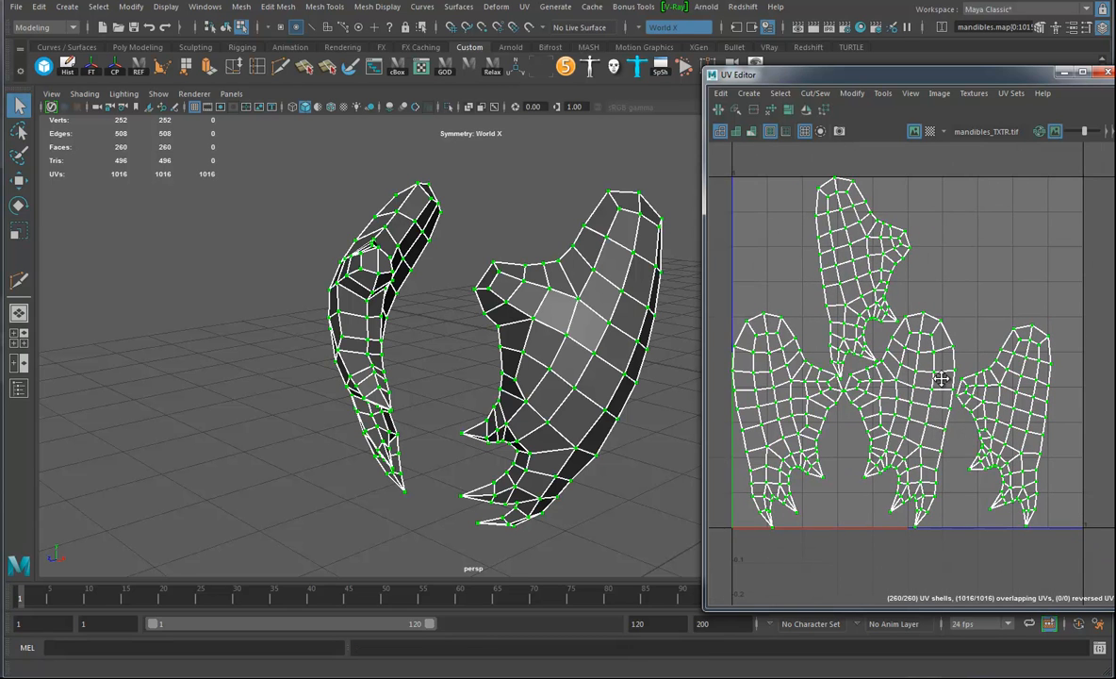
{"action": "middle_click_drag", "start_coordinate": [851, 328], "coordinate": [885, 356], "text": "alt"}
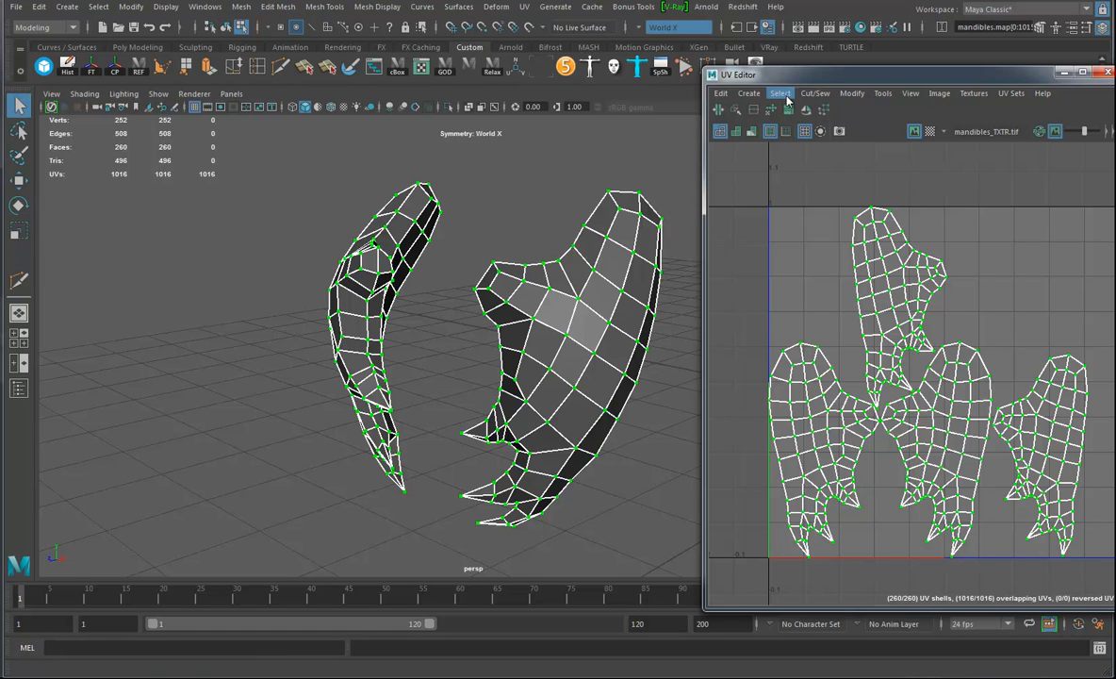
{"action": "left_click", "coordinate": [815, 94]}
{"action": "left_click", "coordinate": [826, 209]}
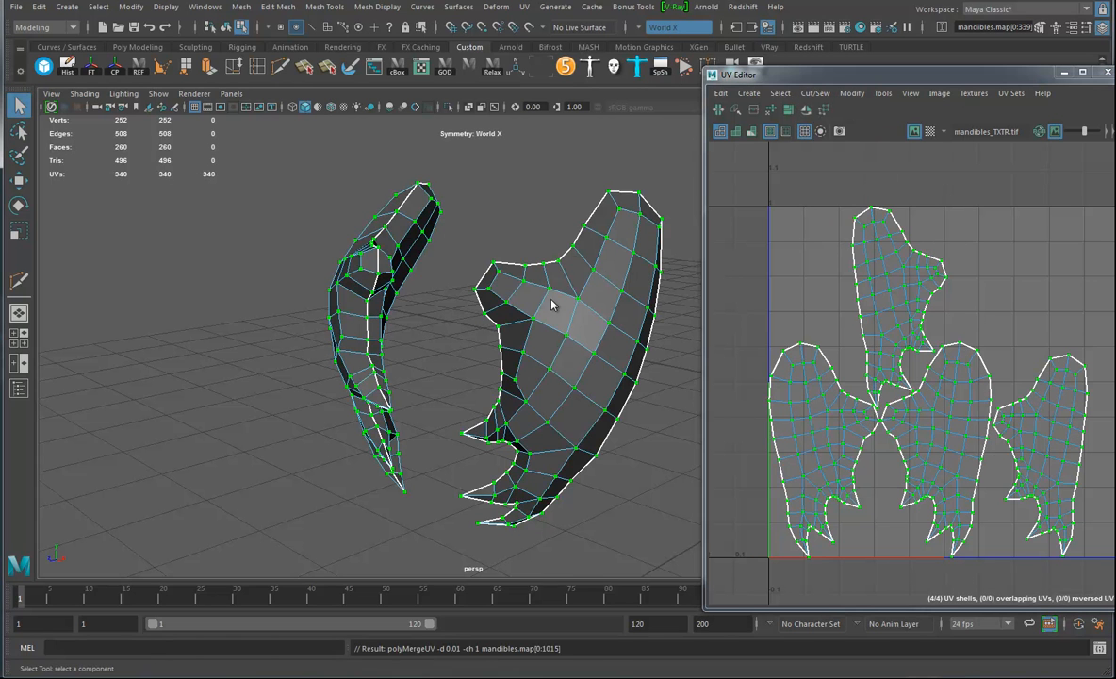
Step: Return the mandibles to object selection and soften all their edges
{"action": "right_click_drag", "start_coordinate": [553, 303], "coordinate": [577, 264]}
{"action": "left_click", "coordinate": [650, 387]}
{"action": "mouse_move", "coordinate": [611, 384]}
{"action": "left_mouse_down", "text": "alt"}
{"action": "mouse_move", "coordinate": [665, 399]}
{"action": "mouse_move", "coordinate": [605, 399]}
{"action": "left_mouse_up", "text": "alt"}
{"action": "left_click", "coordinate": [569, 324]}
{"action": "left_click_drag", "start_coordinate": [568, 324], "coordinate": [550, 275], "text": "alt"}
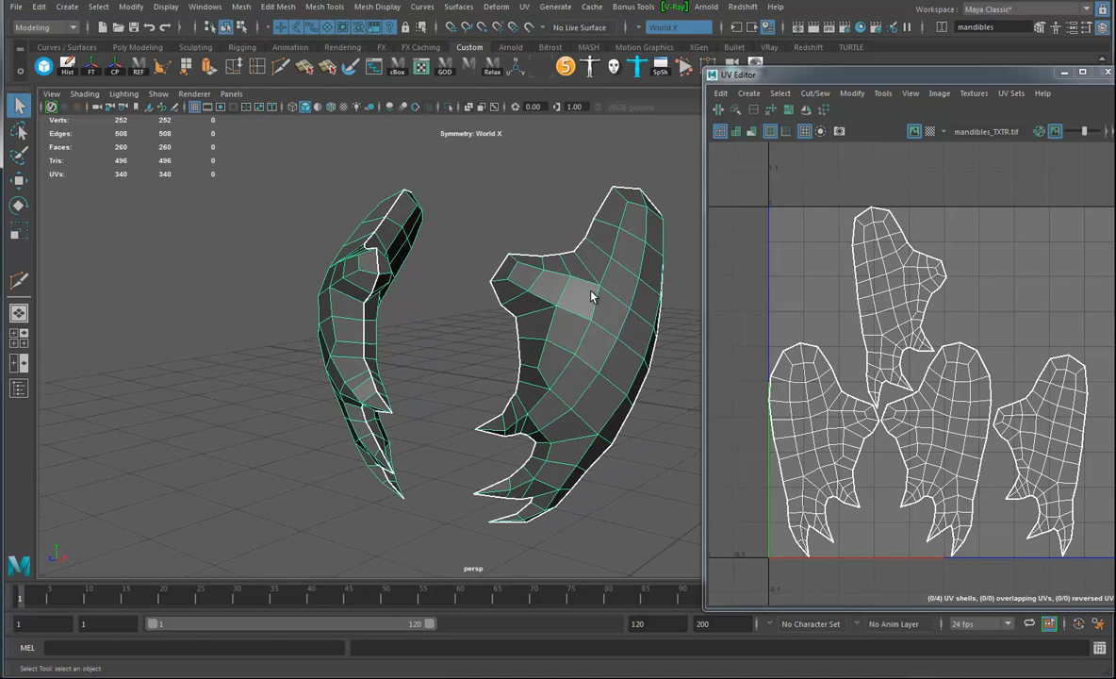
{"action": "left_click", "coordinate": [398, 8]}
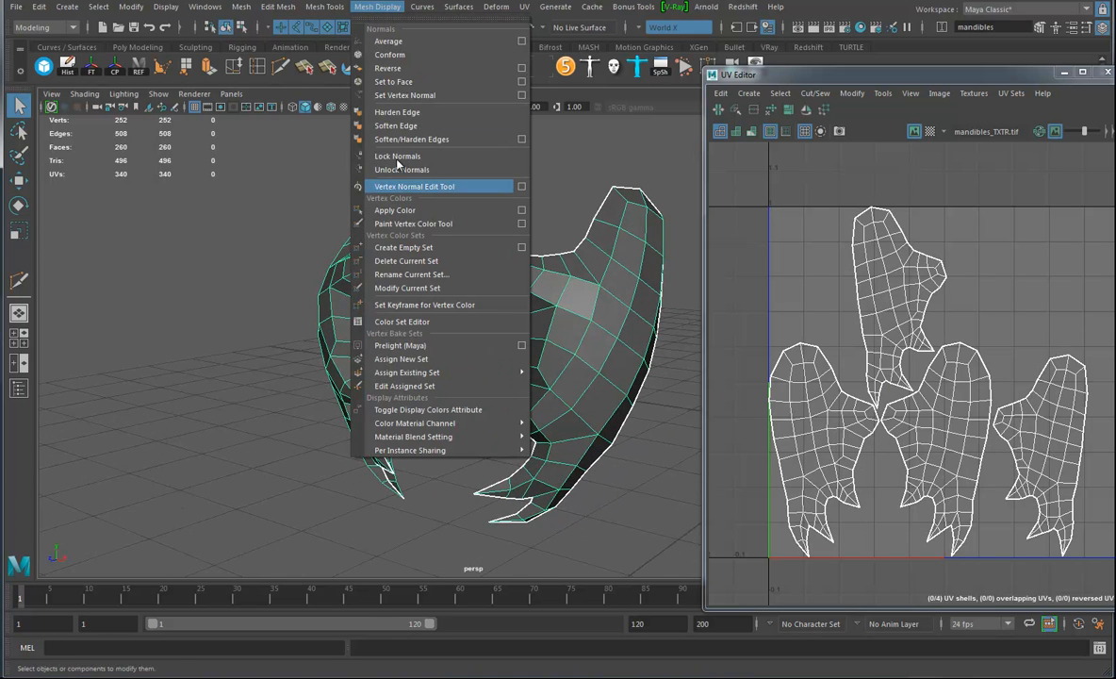
{"action": "left_click", "coordinate": [396, 125]}
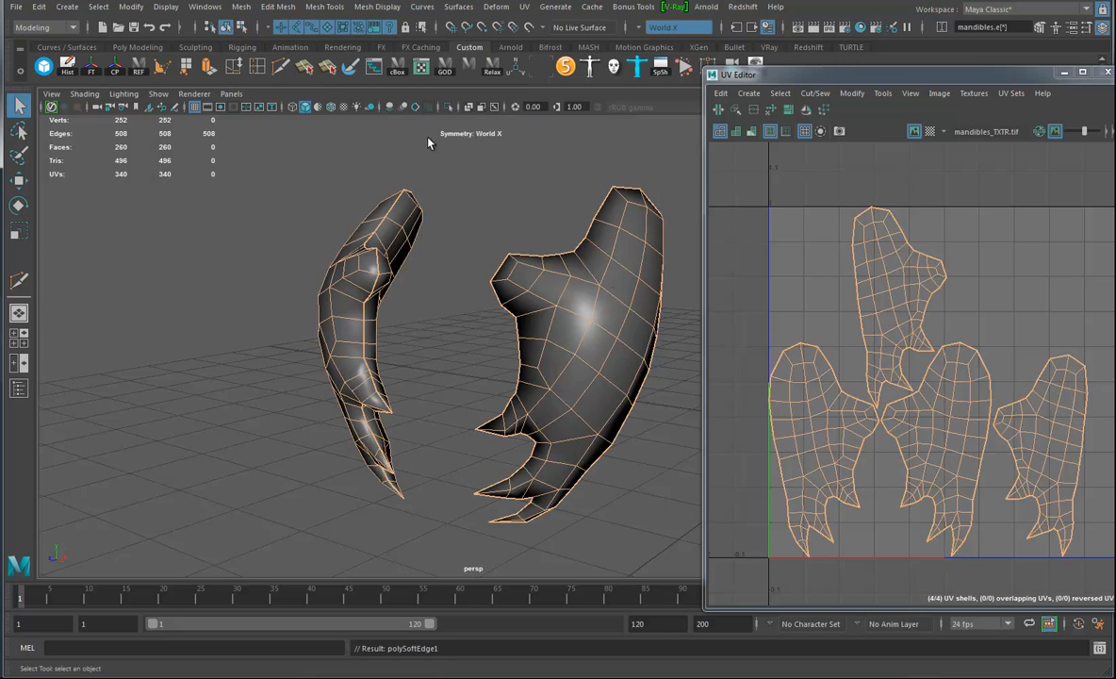
{"action": "left_click", "coordinate": [569, 226]}
{"action": "mouse_move", "coordinate": [568, 227]}
{"action": "left_mouse_down", "text": "alt"}
{"action": "mouse_move", "coordinate": [699, 343]}
{"action": "mouse_move", "coordinate": [643, 338]}
{"action": "mouse_move", "coordinate": [558, 298]}
{"action": "mouse_move", "coordinate": [601, 330]}
{"action": "mouse_move", "coordinate": [630, 318]}
{"action": "left_mouse_up", "text": "alt"}
{"action": "left_click", "coordinate": [629, 319]}
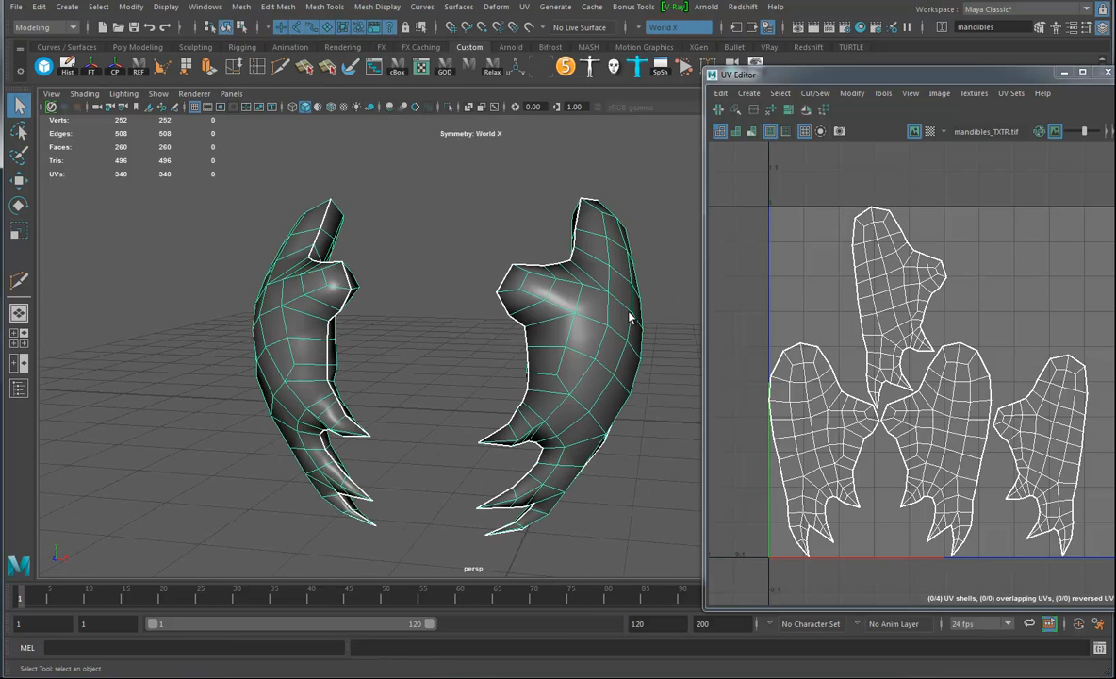
Step: Show the V-Ray frame buffer, start a test render of the mandibles and close Maya's Render View
{"action": "left_click", "coordinate": [675, 7]}
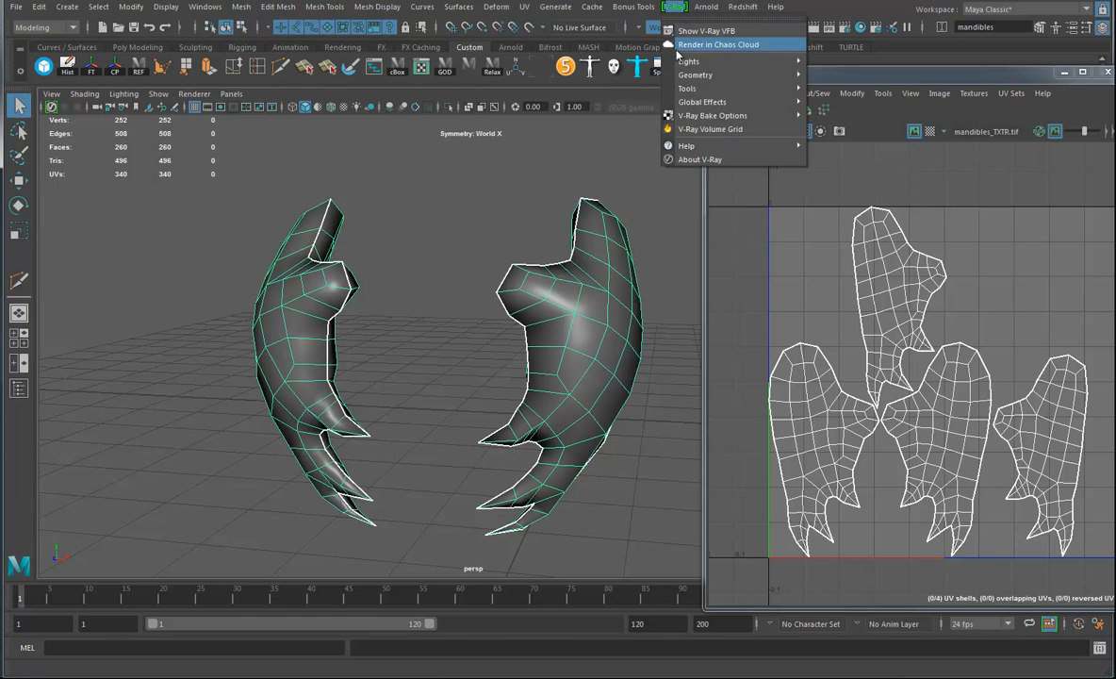
{"action": "left_click", "coordinate": [643, 29]}
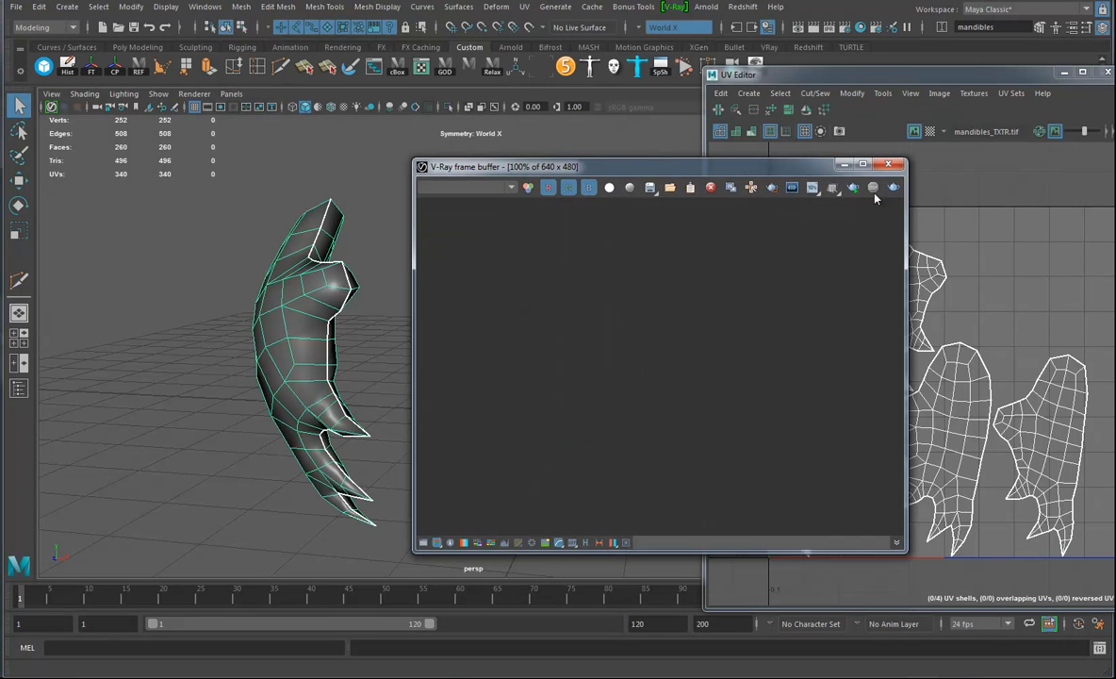
{"action": "left_click", "coordinate": [873, 188]}
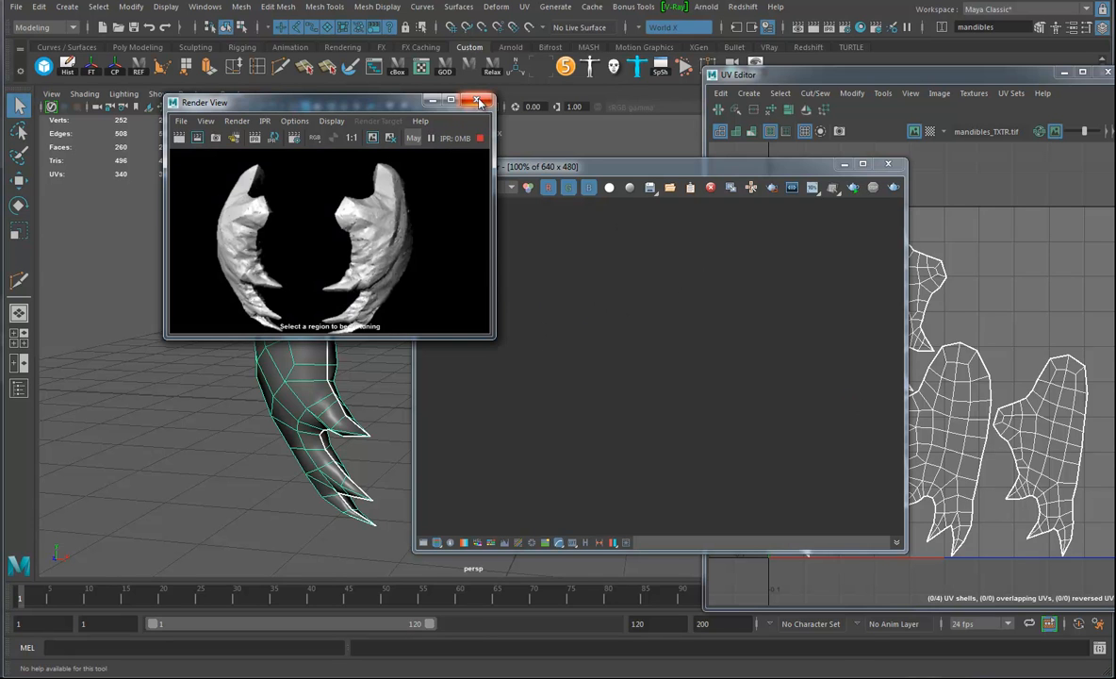
{"action": "left_click", "coordinate": [435, 100]}
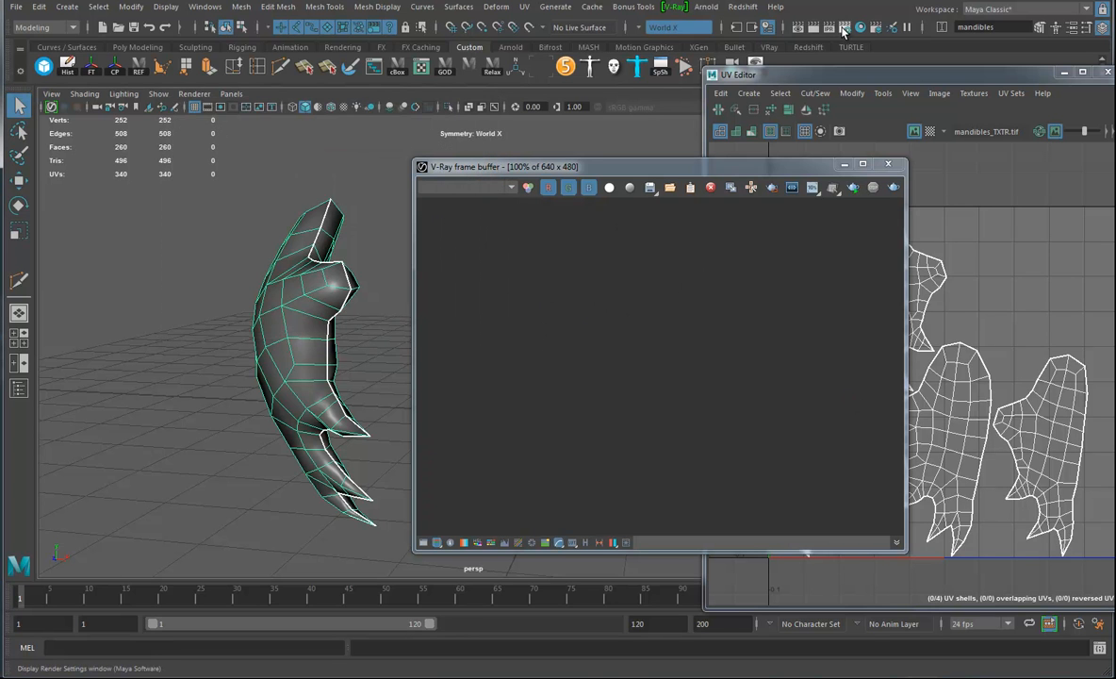
Step: Set the scene's renderer to V-Ray and start an interactive render of the mandibles in the V-Ray frame buffer
{"action": "left_click", "coordinate": [847, 31]}
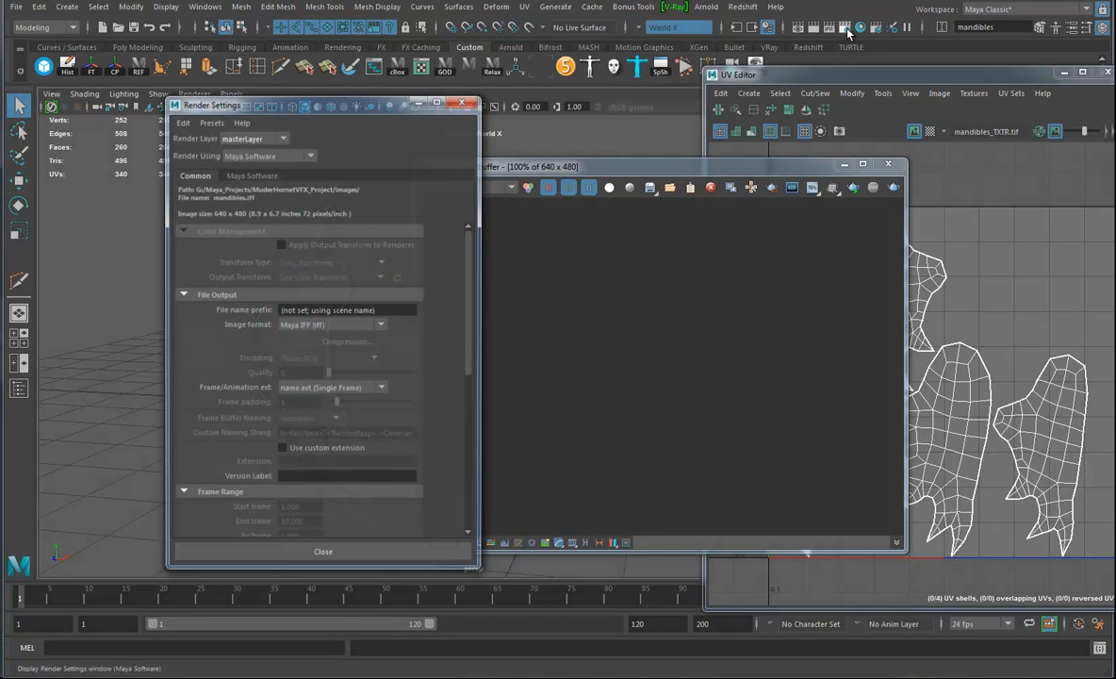
{"action": "left_click", "coordinate": [260, 154]}
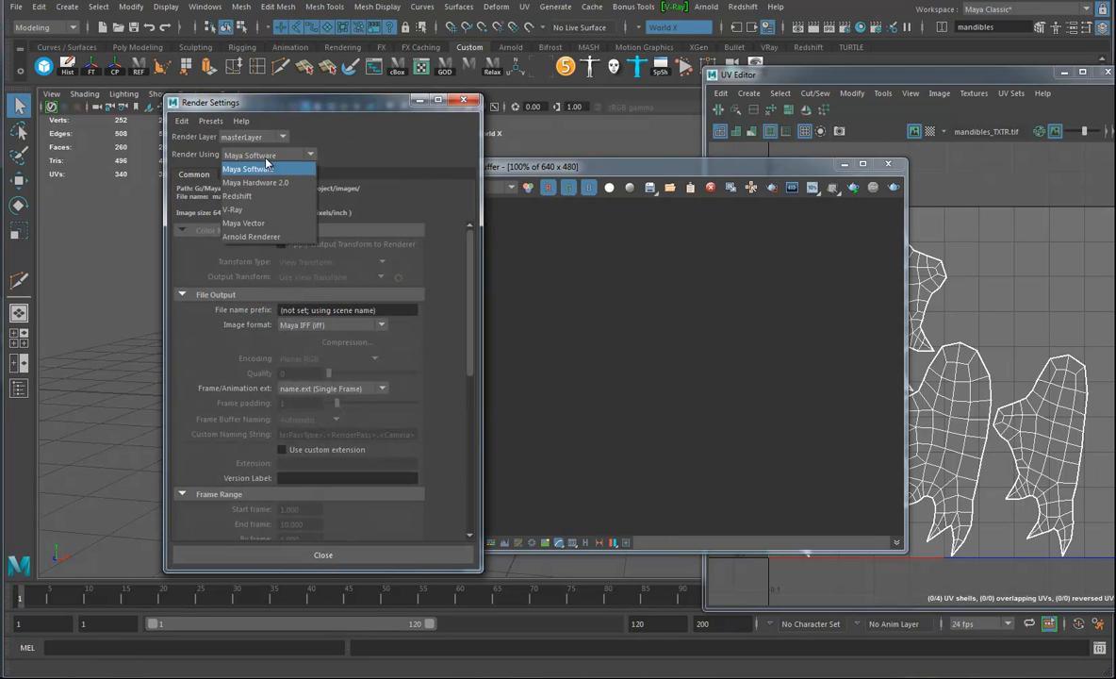
{"action": "left_click", "coordinate": [235, 209]}
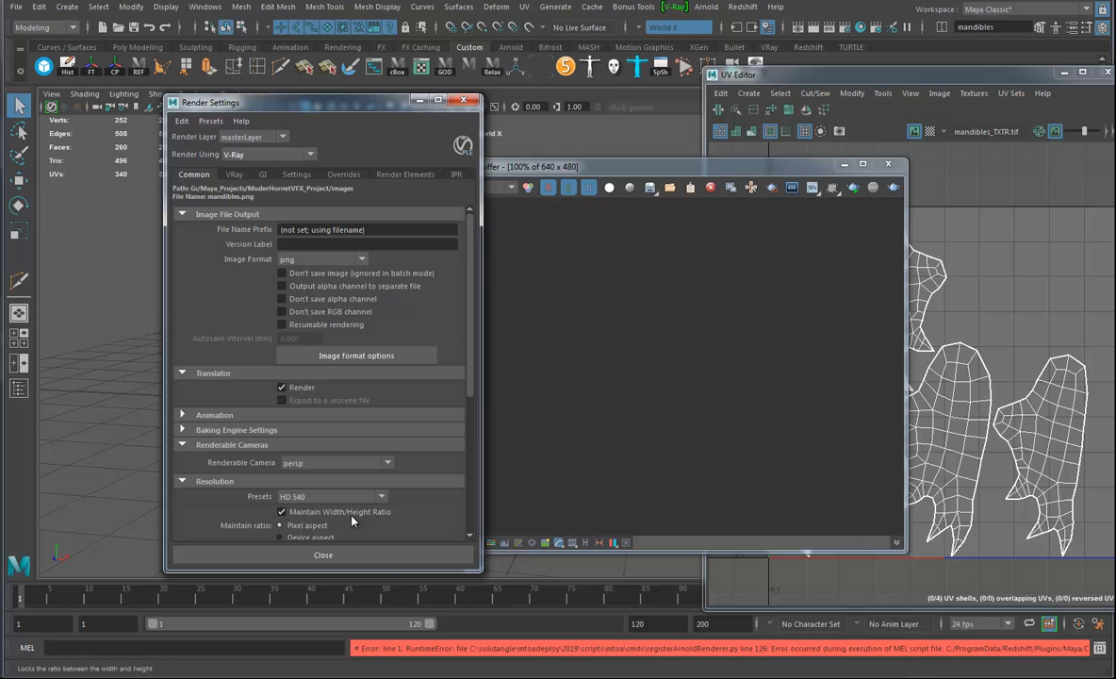
{"action": "left_click", "coordinate": [463, 100]}
{"action": "left_click", "coordinate": [853, 188]}
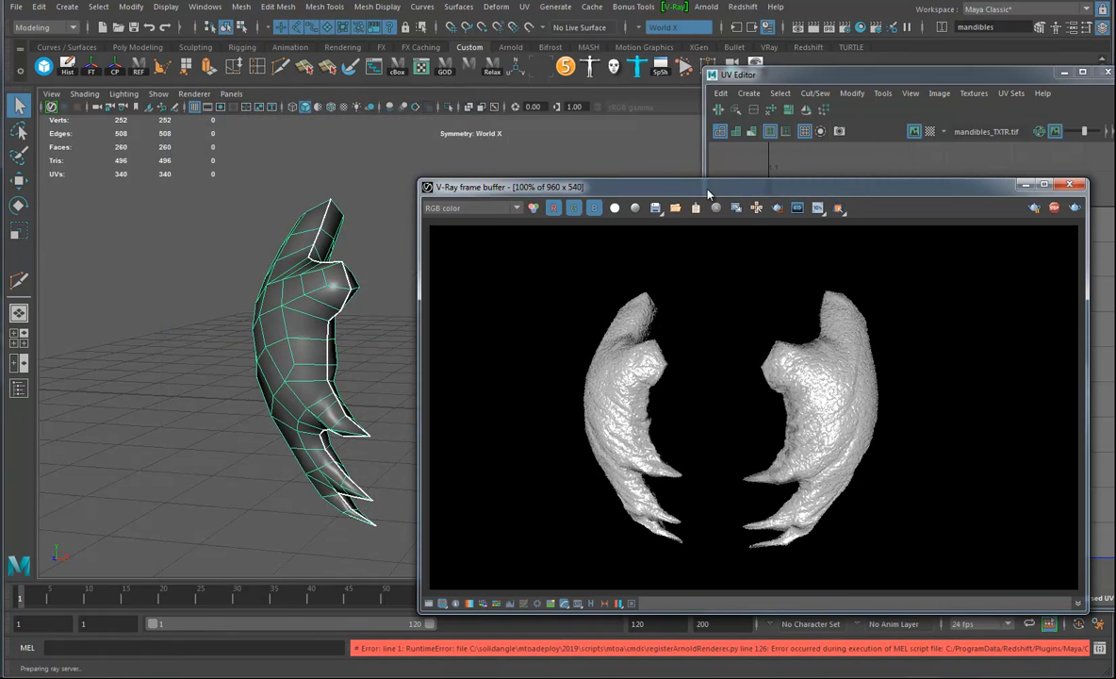
Step: Move the V-Ray frame buffer clear of the UV Editor and the tops of the mandibles in the viewport
{"action": "left_click_drag", "start_coordinate": [707, 195], "coordinate": [400, 144]}
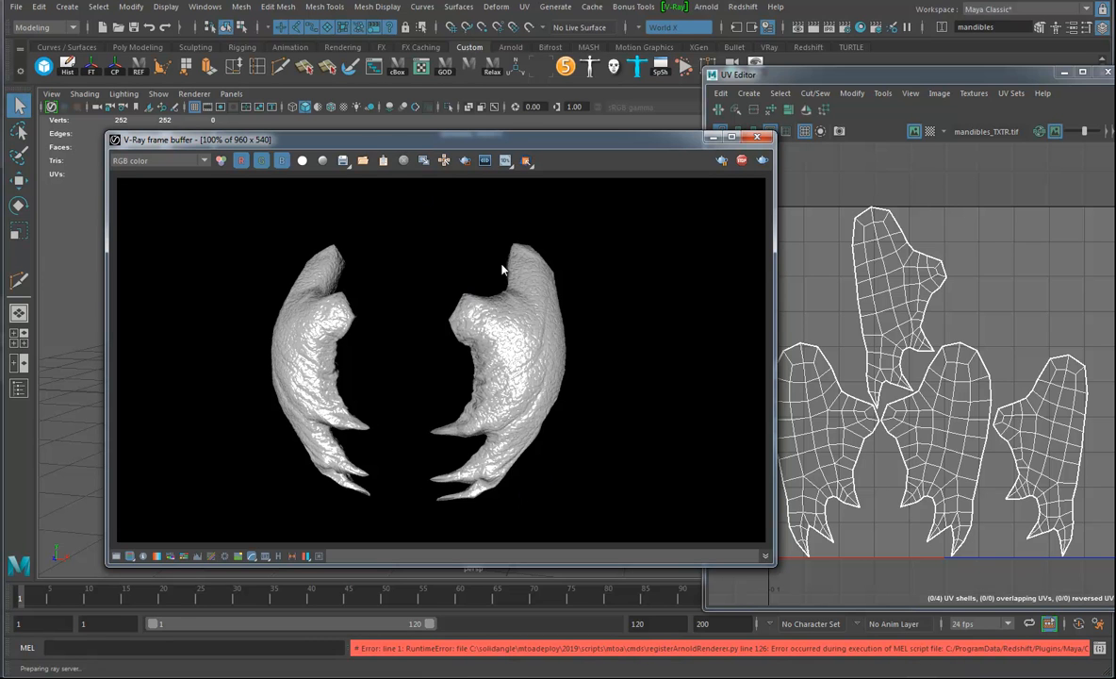
{"action": "left_click_drag", "start_coordinate": [430, 144], "coordinate": [384, 275]}
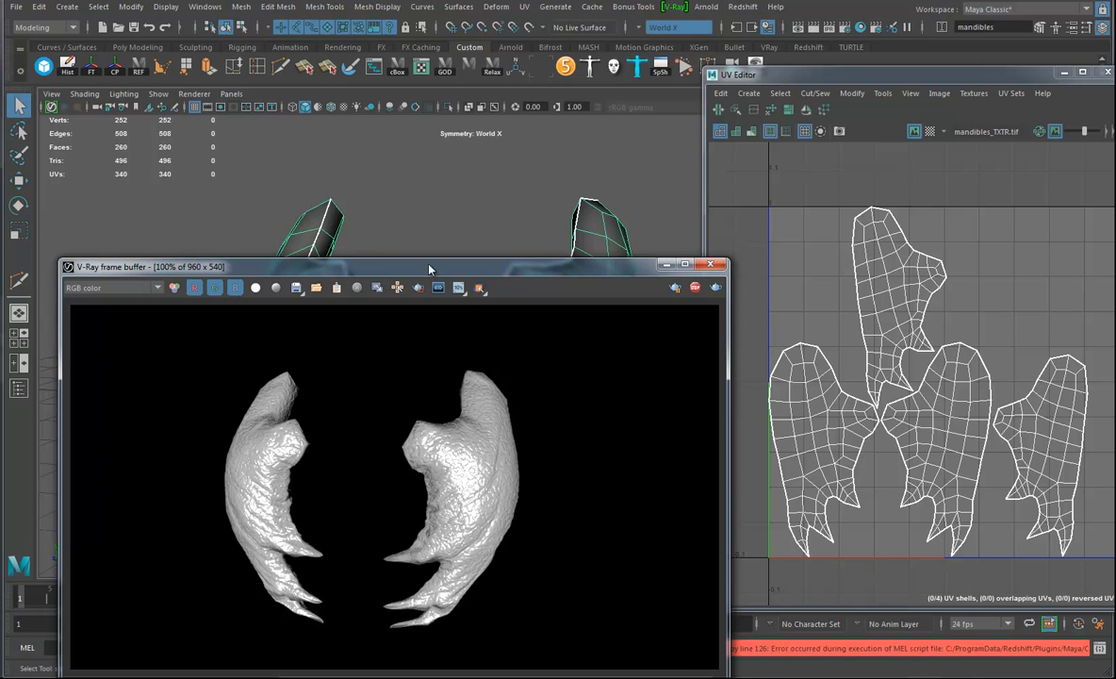
{"action": "left_click_drag", "start_coordinate": [429, 268], "coordinate": [400, 264]}
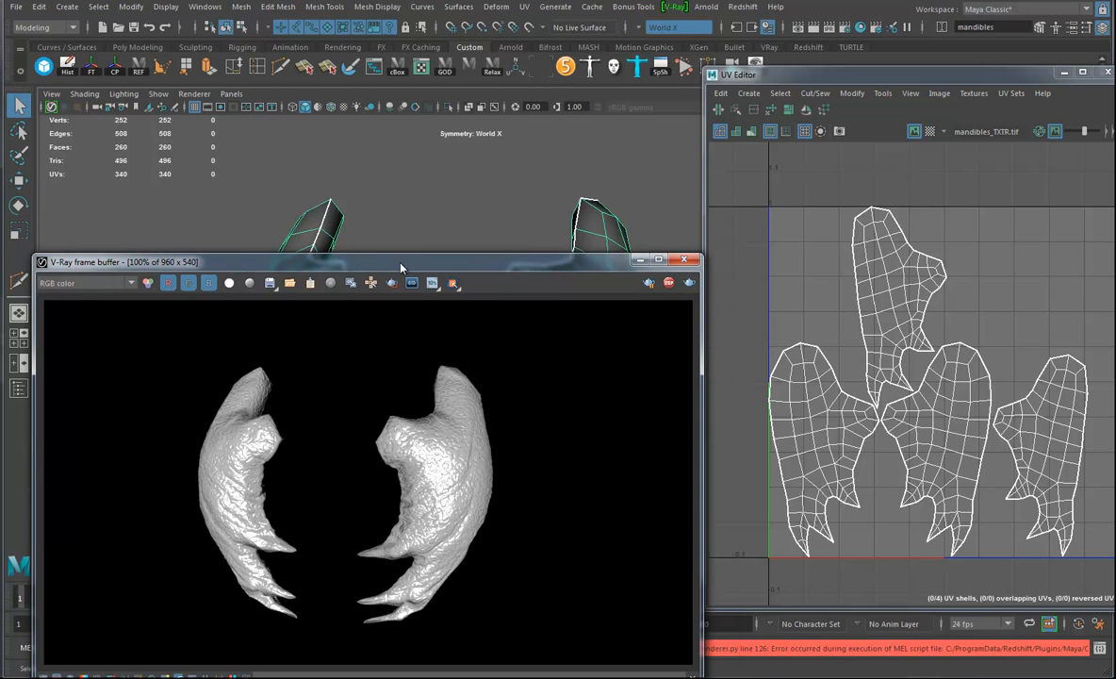
{"action": "left_click", "coordinate": [595, 223]}
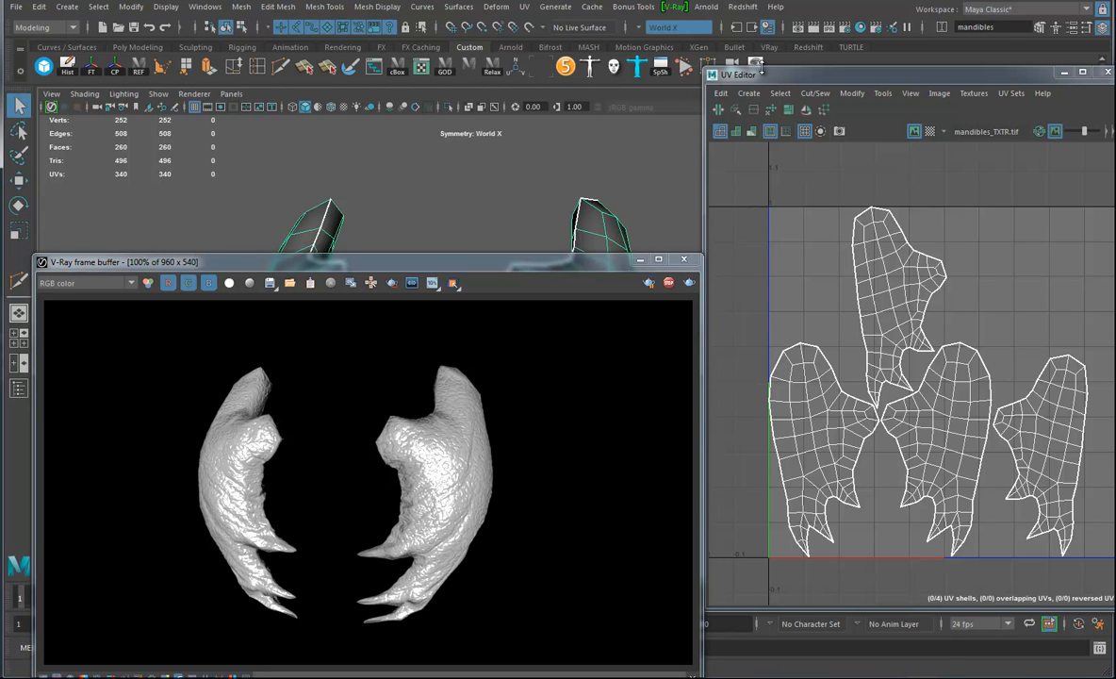
{"action": "right_click_drag", "start_coordinate": [594, 224], "coordinate": [552, 269]}
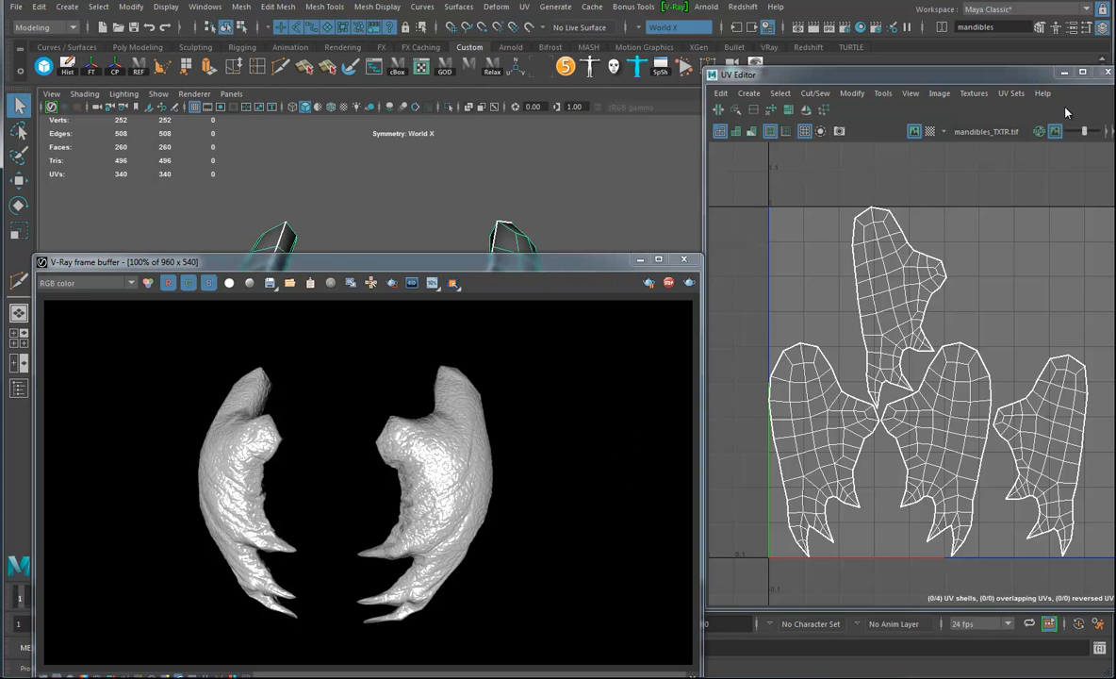
Step: Close the UV Editor, undock the Attribute Editor beside the render and bring up the Channel Box
{"action": "left_click", "coordinate": [1107, 73]}
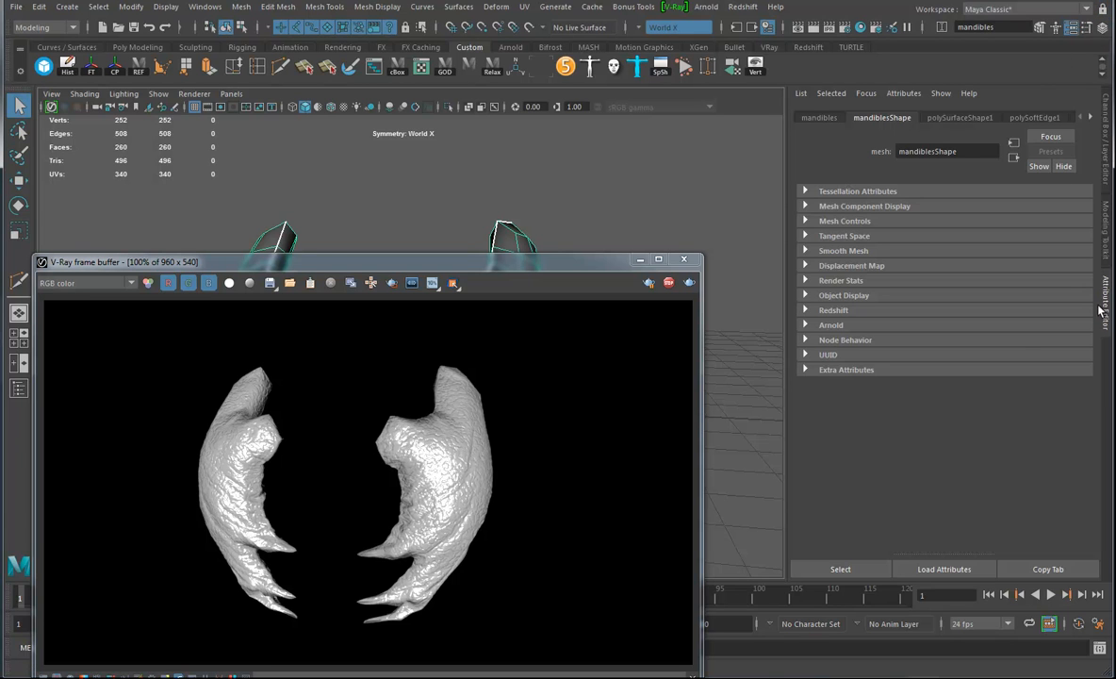
{"action": "left_click_drag", "start_coordinate": [1107, 311], "coordinate": [764, 194]}
{"action": "left_click", "coordinate": [1107, 135]}
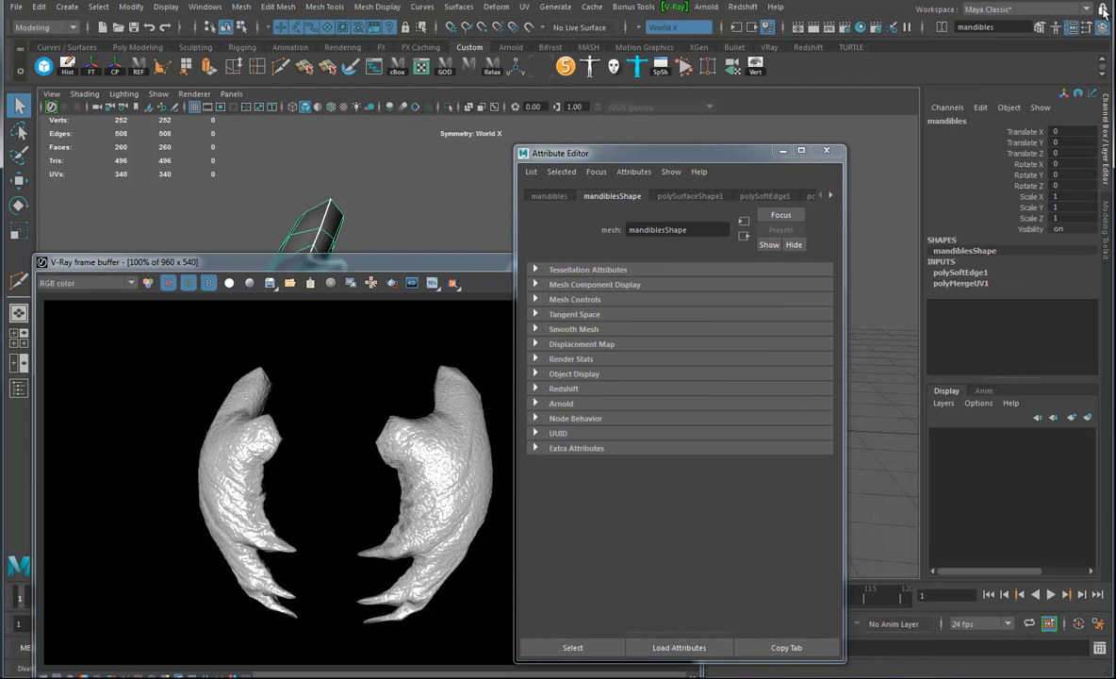
{"action": "left_click_drag", "start_coordinate": [752, 161], "coordinate": [924, 93]}
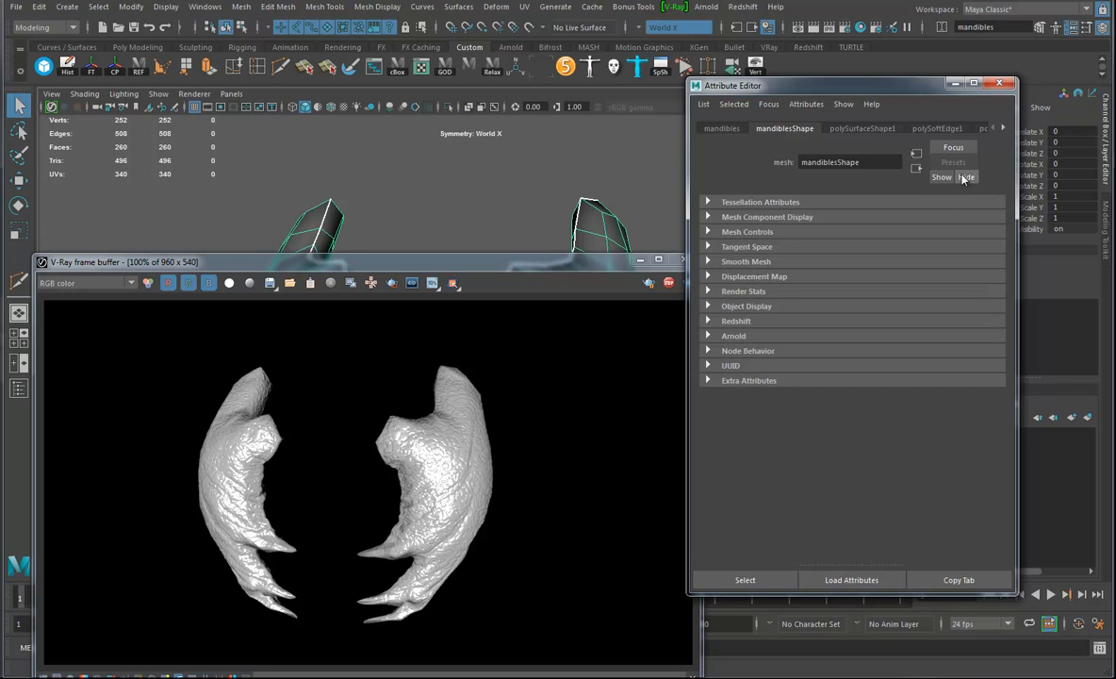
Step: Delete the mandibles' construction history and restart the interactive V-Ray render
{"action": "key", "text": "alt+shift+d"}
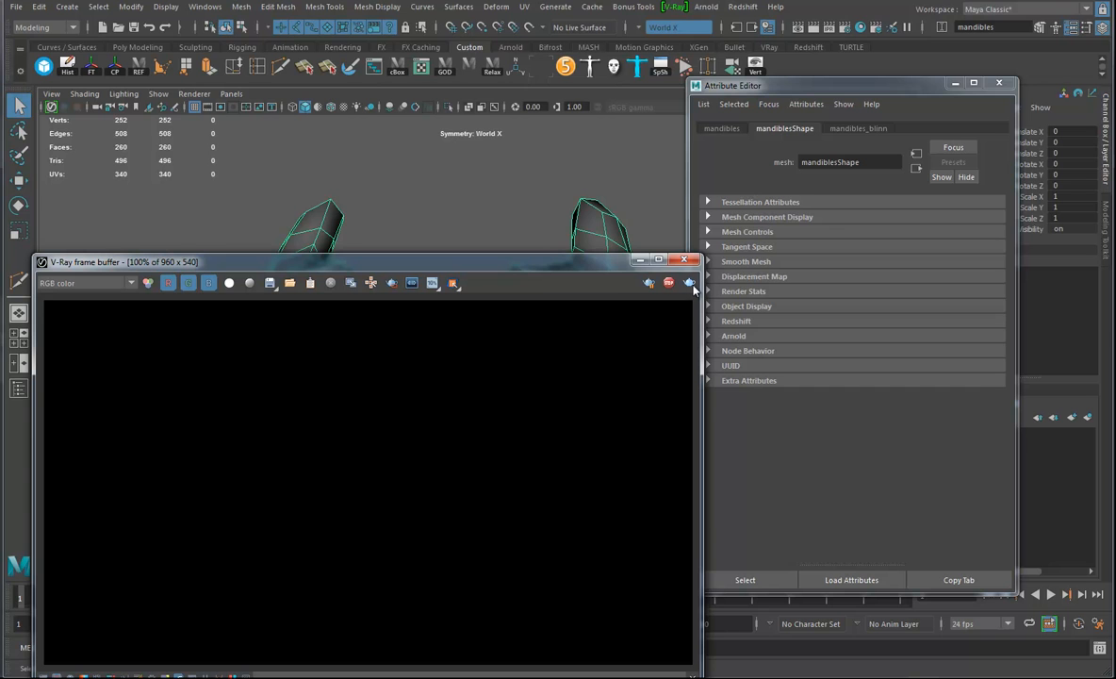
{"action": "left_click", "coordinate": [668, 283]}
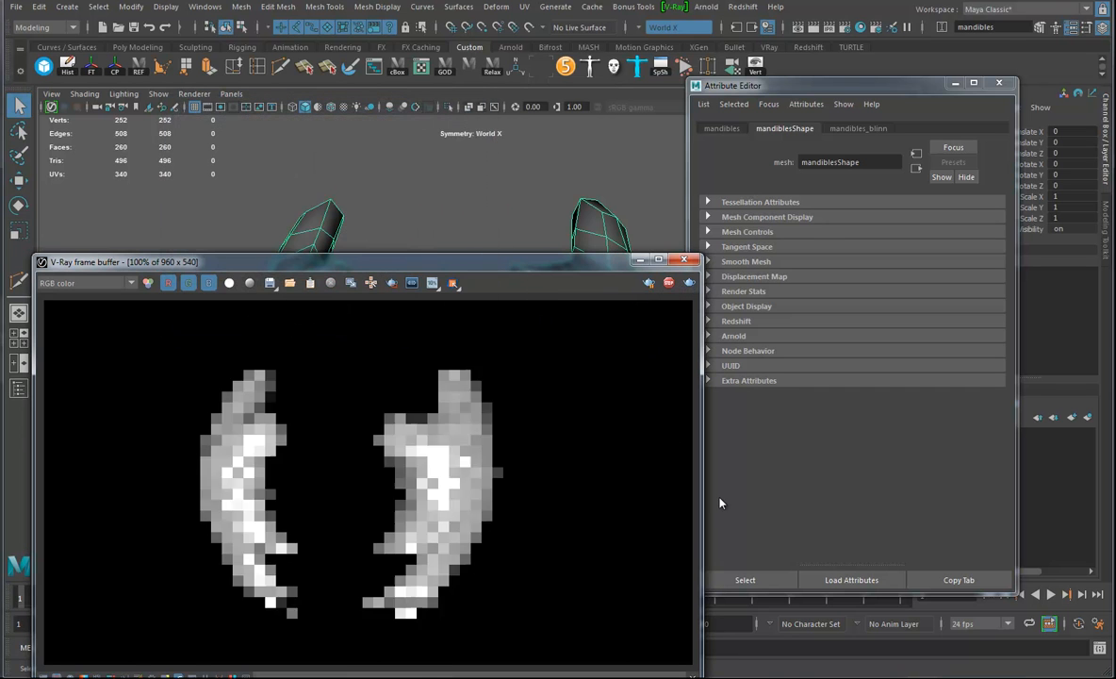
Step: Add the V-Ray Subdivision, Subdivision and Displacement Quality, Displacement control and OpenSubdiv attributes to mandiblesShape
{"action": "left_click", "coordinate": [806, 104]}
{"action": "left_click", "coordinate": [797, 143]}
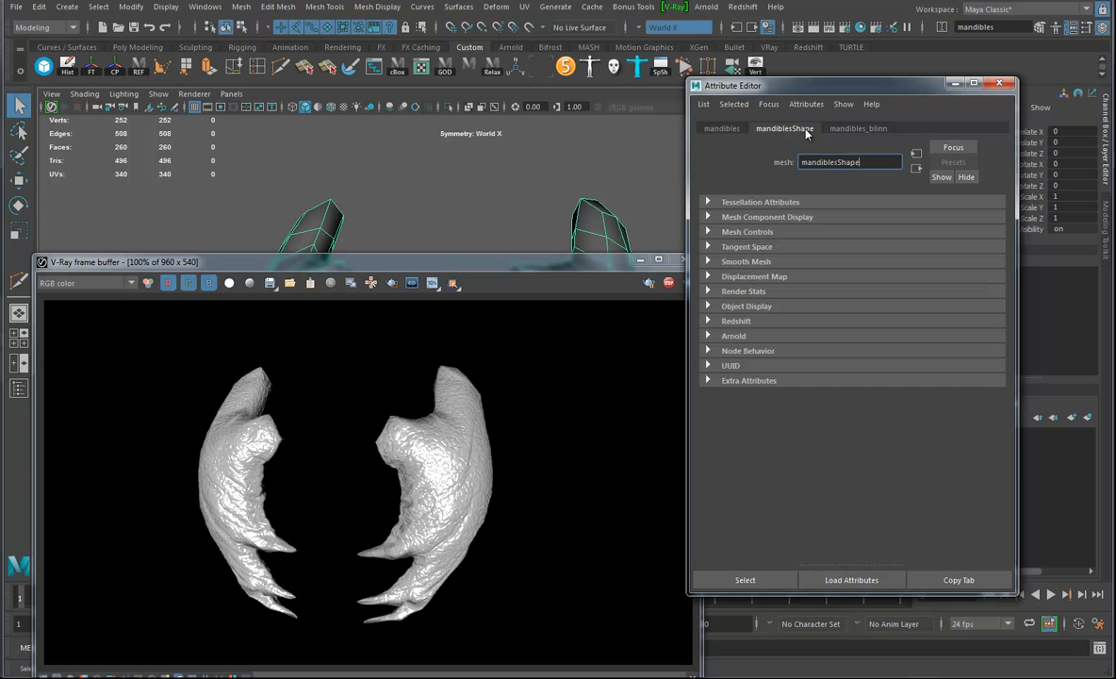
{"action": "left_click", "coordinate": [806, 103]}
{"action": "mouse_move", "coordinate": [810, 160]}
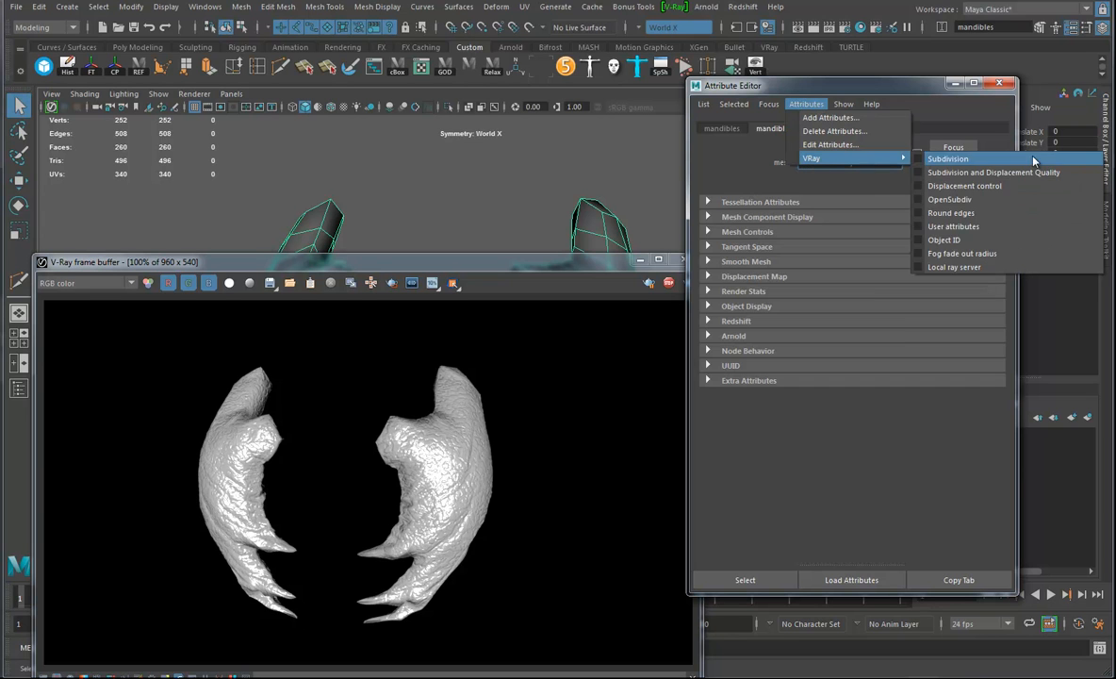
{"action": "left_click", "coordinate": [919, 186]}
{"action": "left_click", "coordinate": [919, 172]}
{"action": "left_click", "coordinate": [919, 159]}
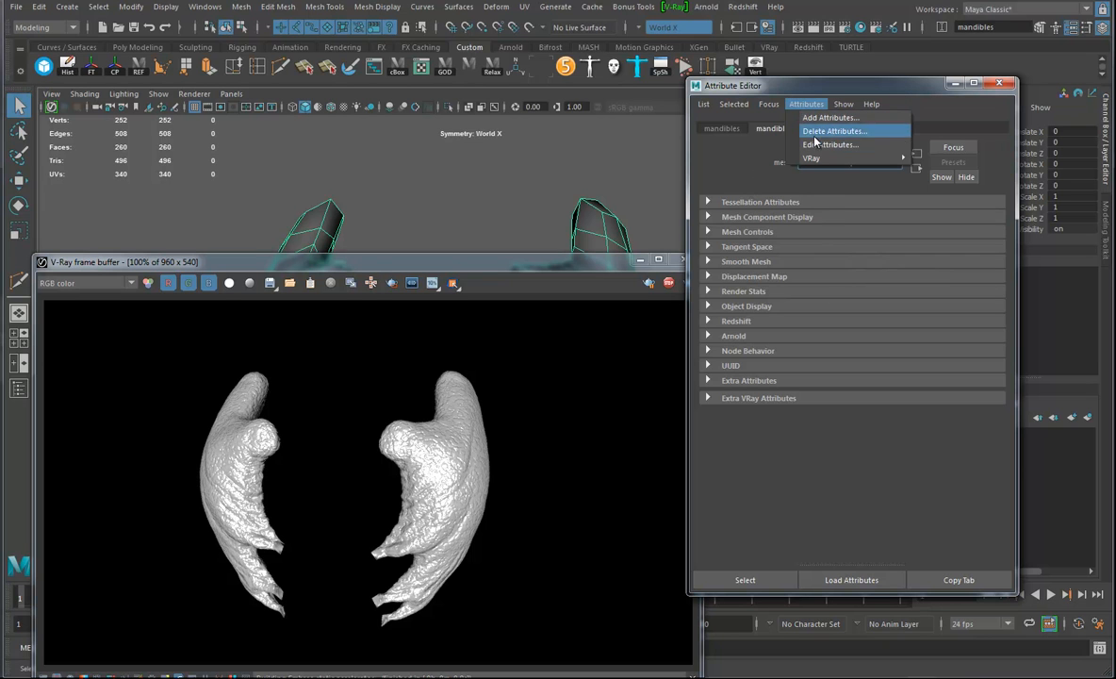
{"action": "mouse_move", "coordinate": [839, 158]}
{"action": "left_click", "coordinate": [921, 199]}
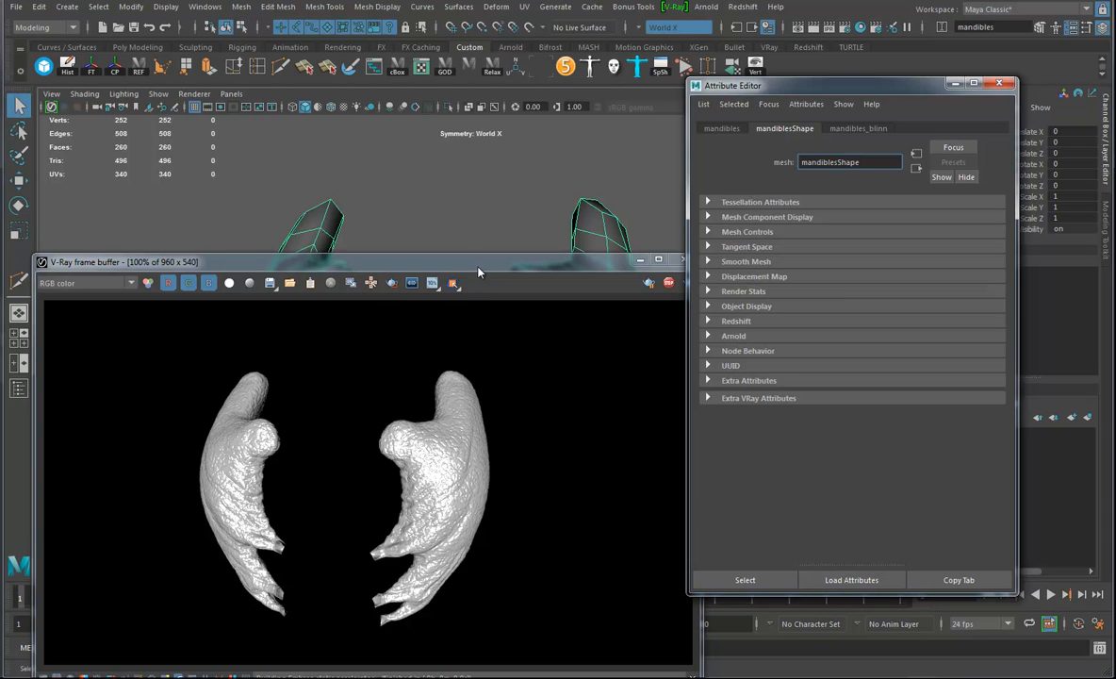
Step: Disconnect the ZBrushTexture file from the mandibles_blinn material's color and set the color to white
{"action": "left_click_drag", "start_coordinate": [478, 272], "coordinate": [484, 371]}
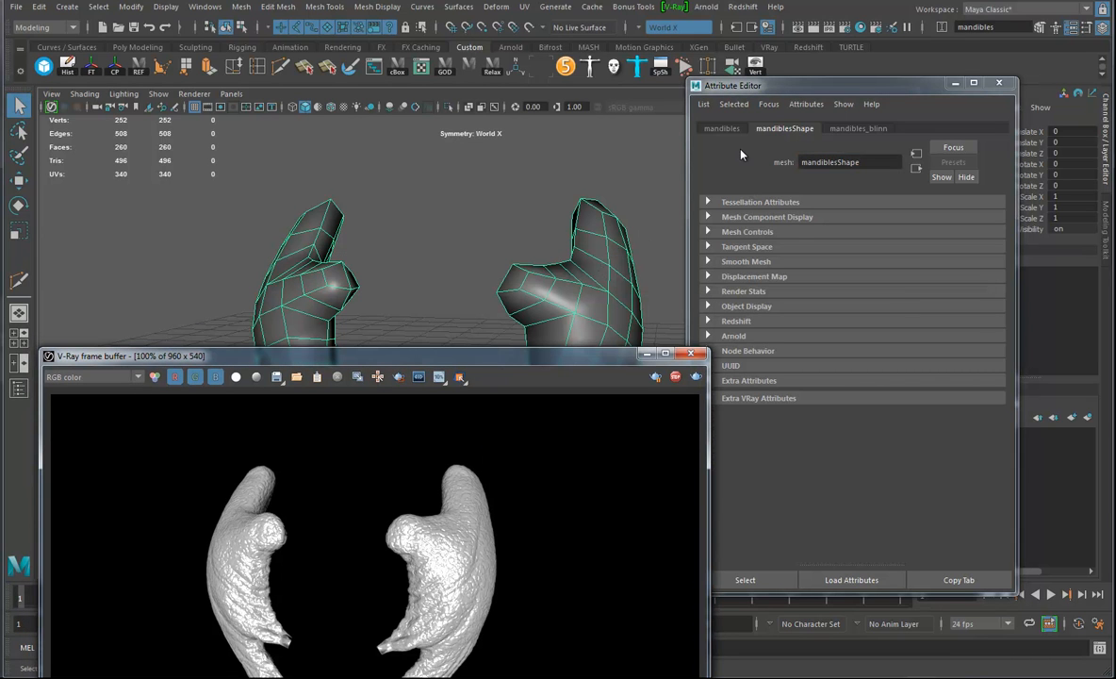
{"action": "left_click_drag", "start_coordinate": [578, 294], "coordinate": [415, 297], "text": "alt"}
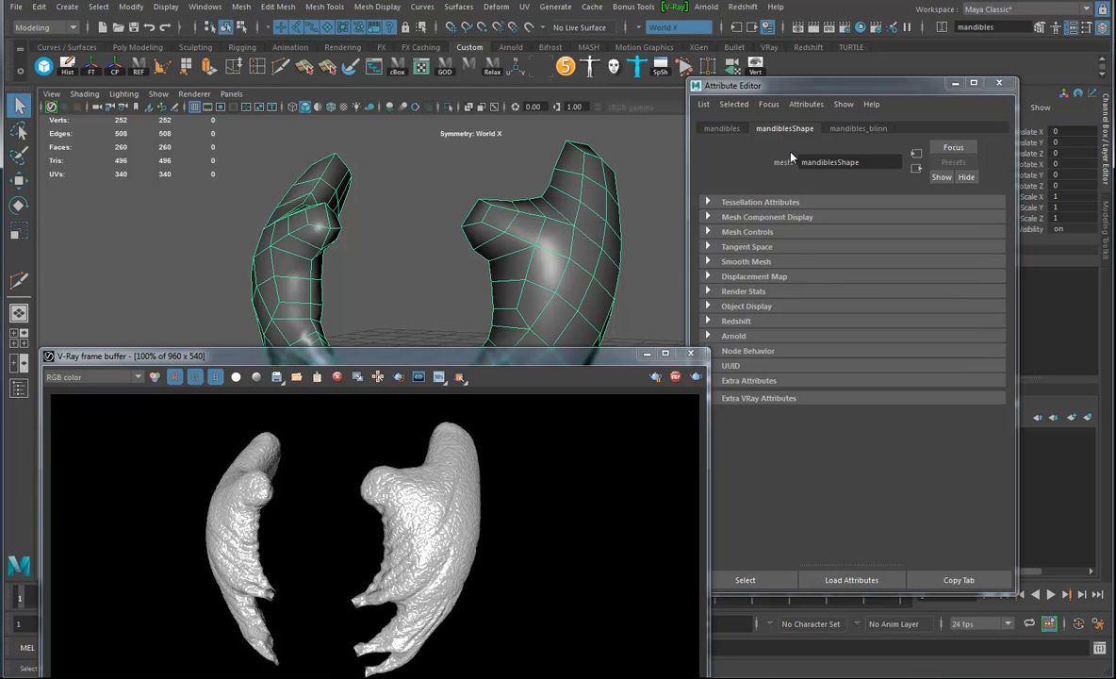
{"action": "left_click", "coordinate": [863, 129]}
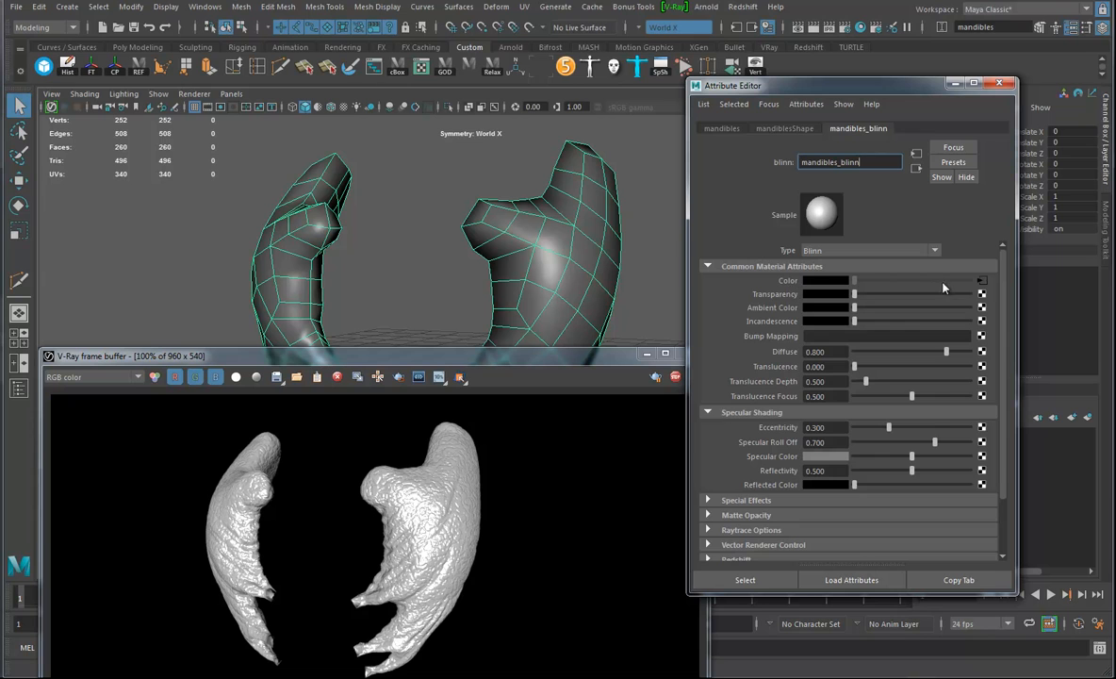
{"action": "left_click", "coordinate": [981, 280]}
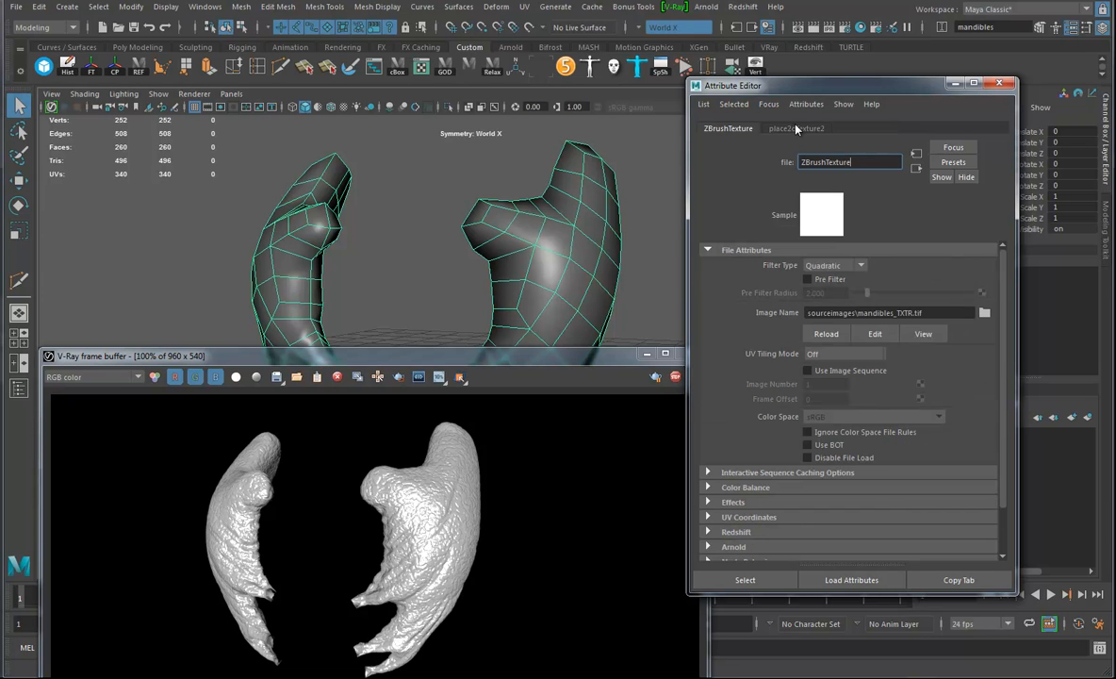
{"action": "left_click", "coordinate": [915, 152]}
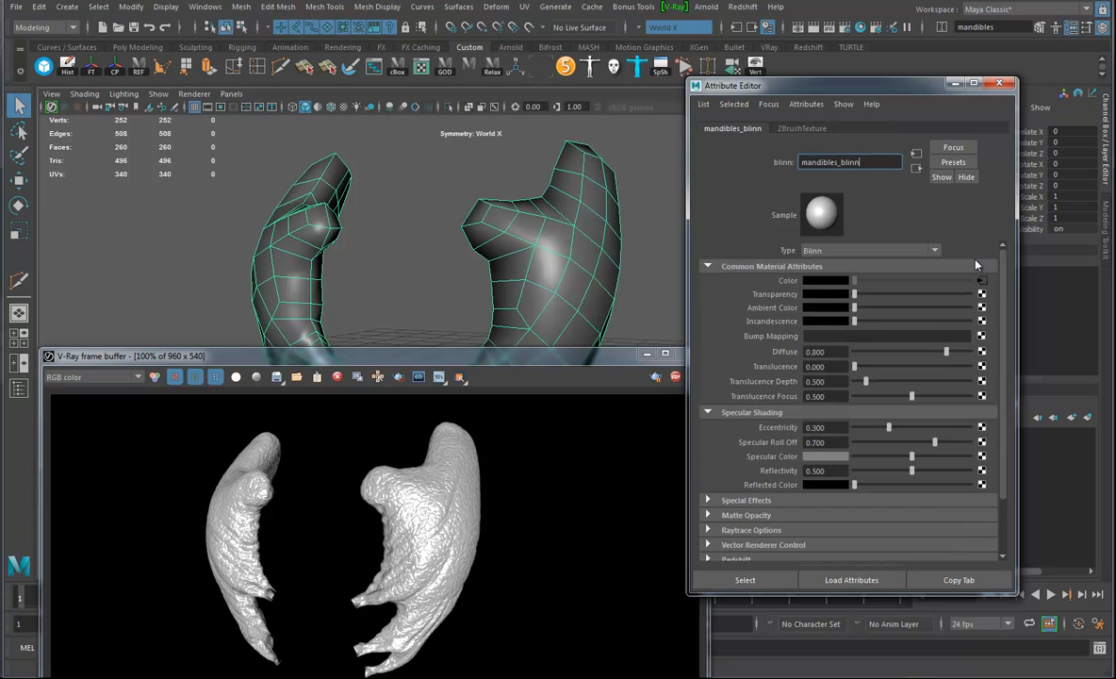
{"action": "right_click", "coordinate": [788, 282]}
{"action": "left_click", "coordinate": [839, 307]}
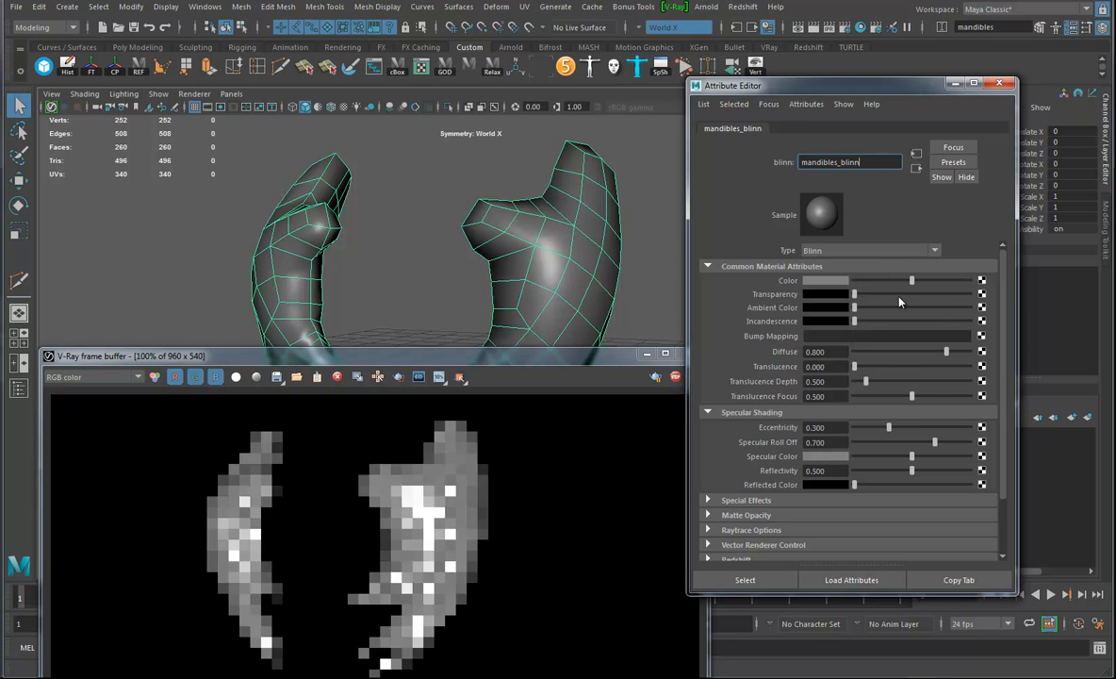
{"action": "left_click_drag", "start_coordinate": [919, 285], "coordinate": [973, 282]}
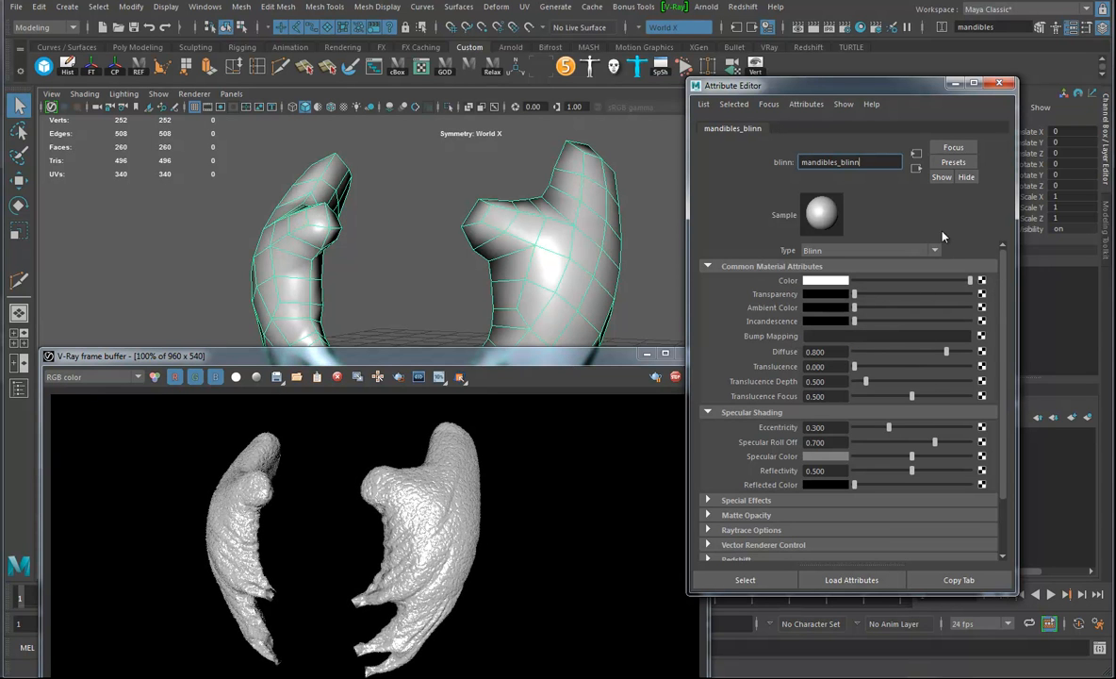
Step: Set the filter type of the shading group's ZBrushDispMap displacement texture to Off
{"action": "left_click", "coordinate": [917, 170]}
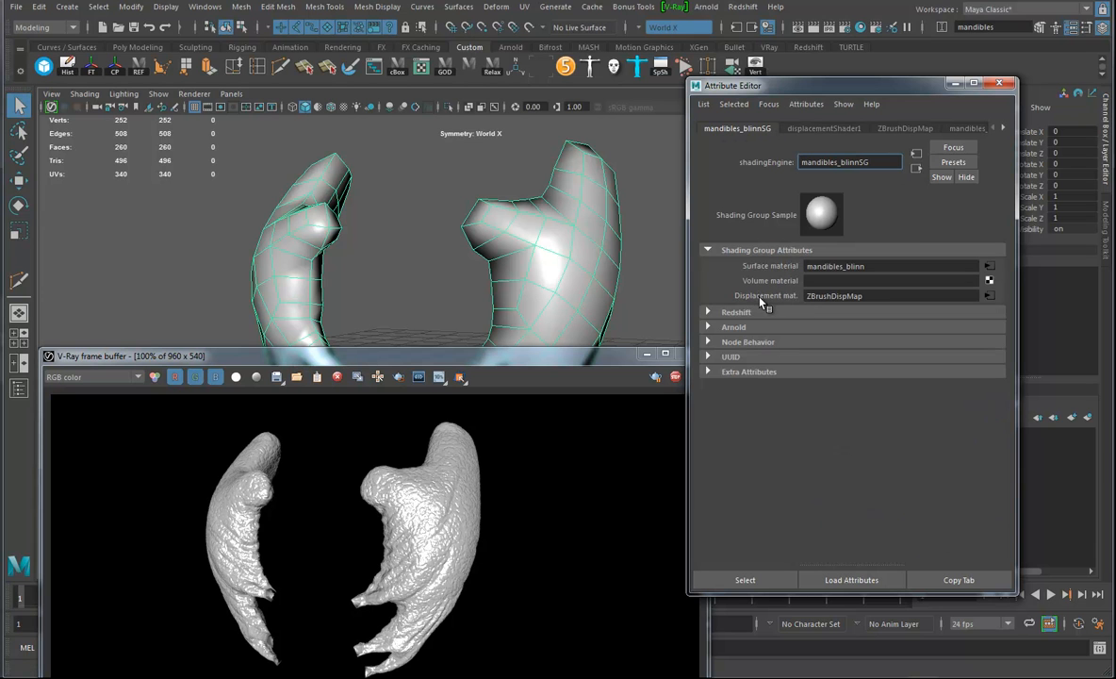
{"action": "left_click_drag", "start_coordinate": [881, 297], "coordinate": [805, 297]}
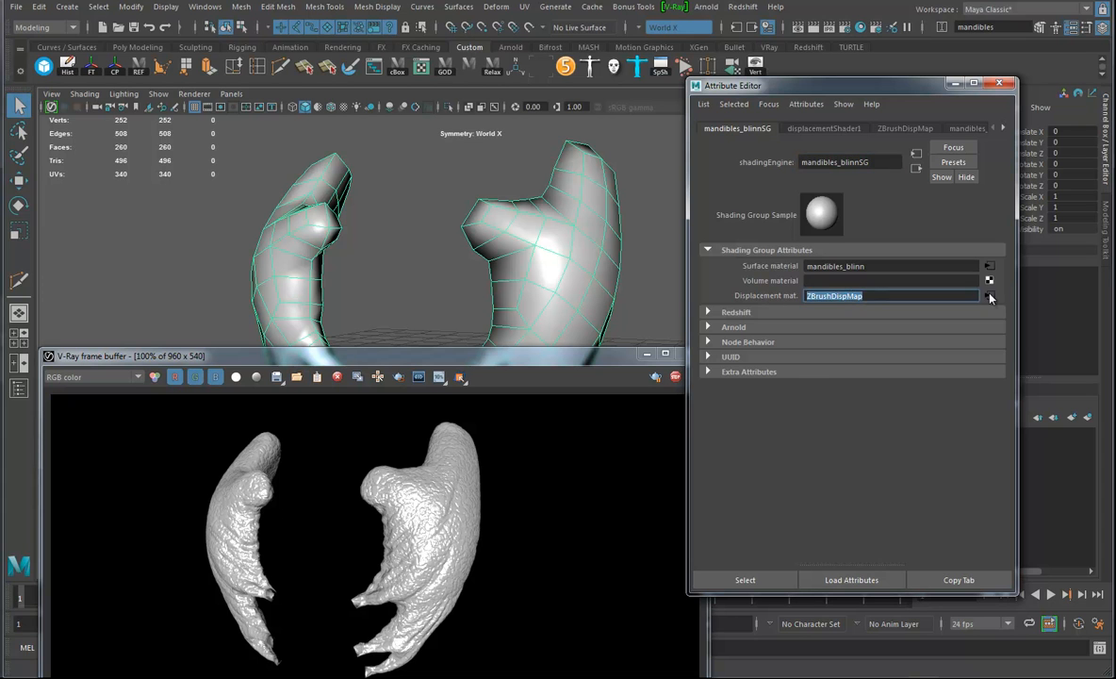
{"action": "left_click", "coordinate": [989, 296]}
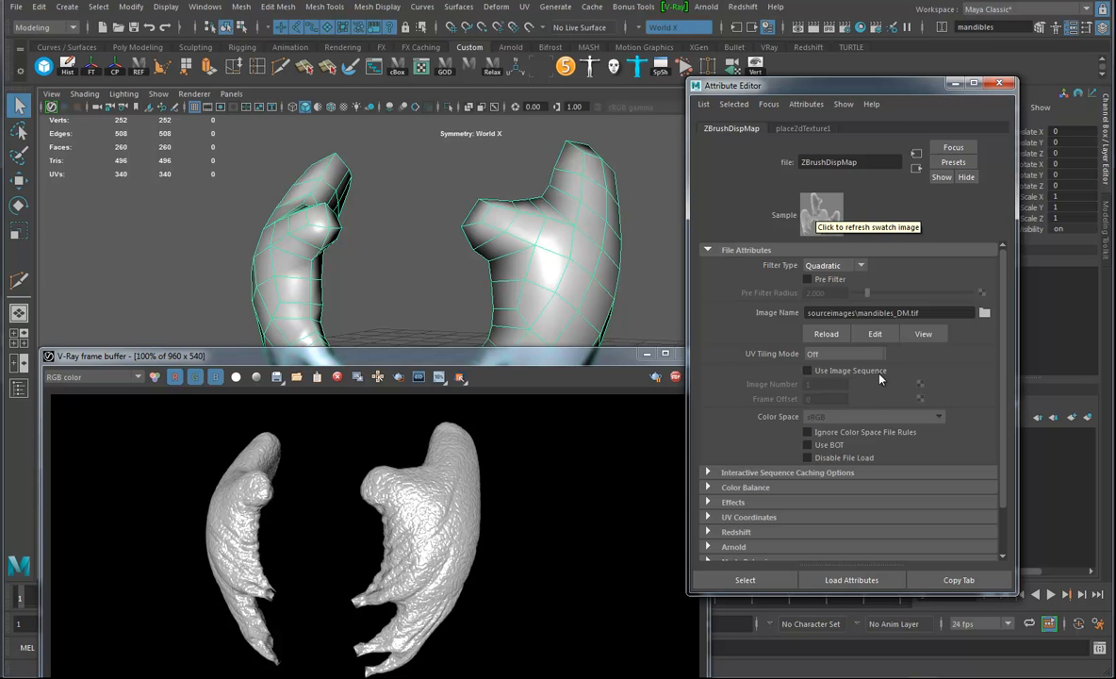
{"action": "left_click", "coordinate": [830, 266]}
{"action": "left_click", "coordinate": [810, 280]}
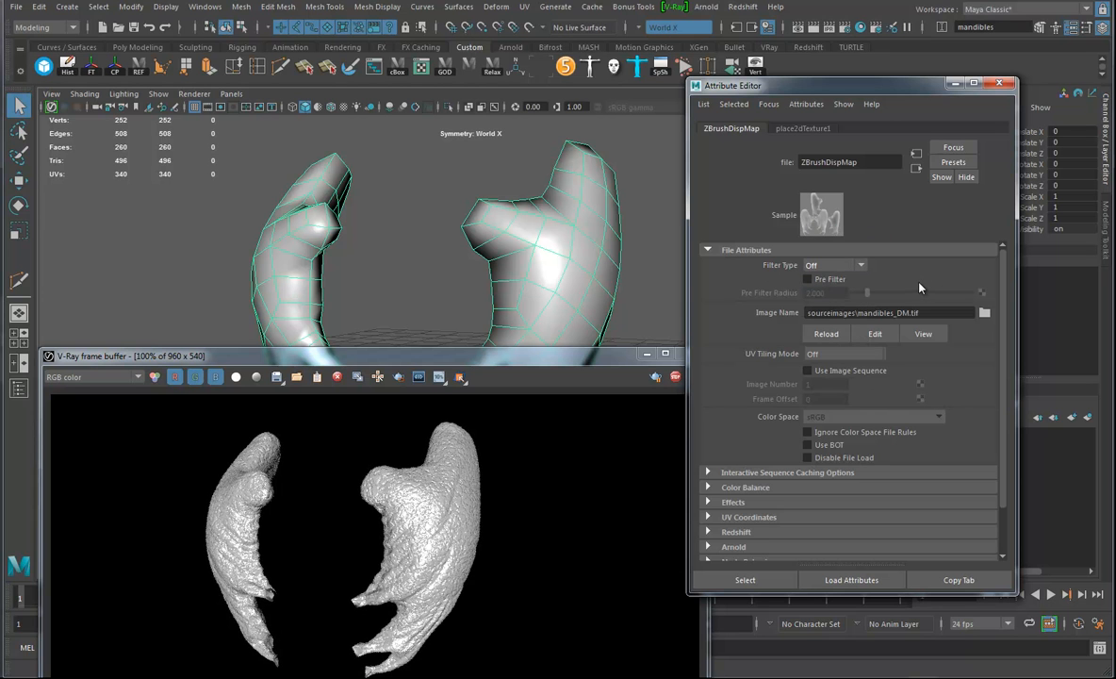
Step: Enable color management in Maya's preferences and save the change
{"action": "mouse_move", "coordinate": [601, 269]}
{"action": "left_mouse_down", "text": "alt"}
{"action": "mouse_move", "coordinate": [583, 279]}
{"action": "mouse_move", "coordinate": [603, 284]}
{"action": "mouse_move", "coordinate": [585, 283]}
{"action": "left_mouse_up", "text": "alt"}
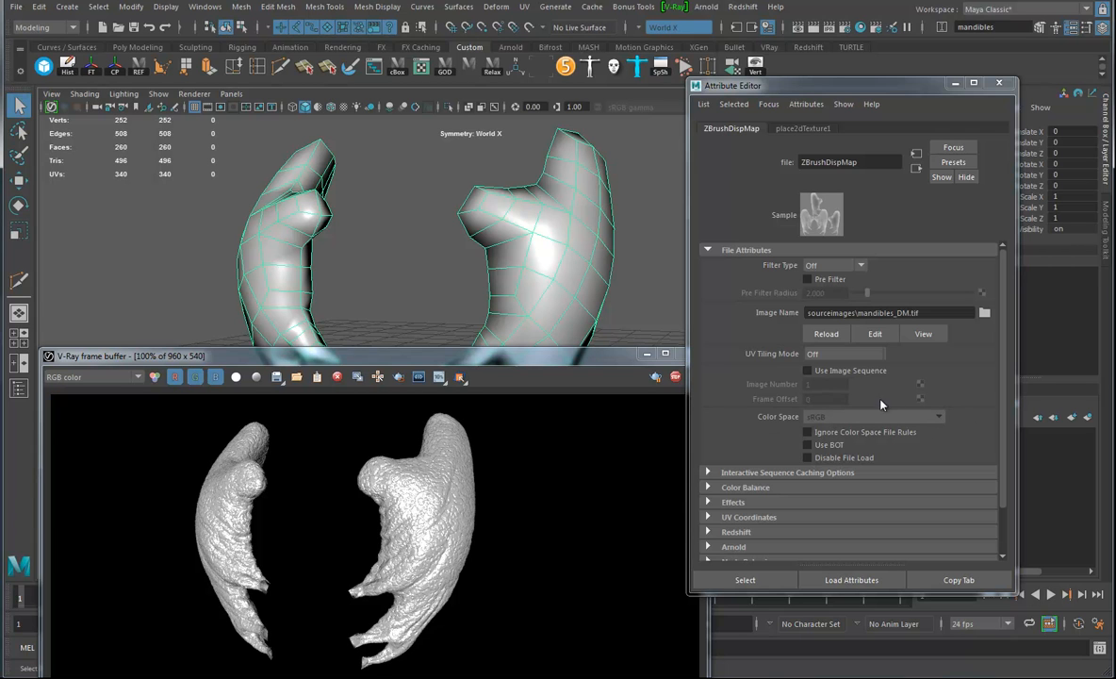
{"action": "left_click", "coordinate": [205, 6]}
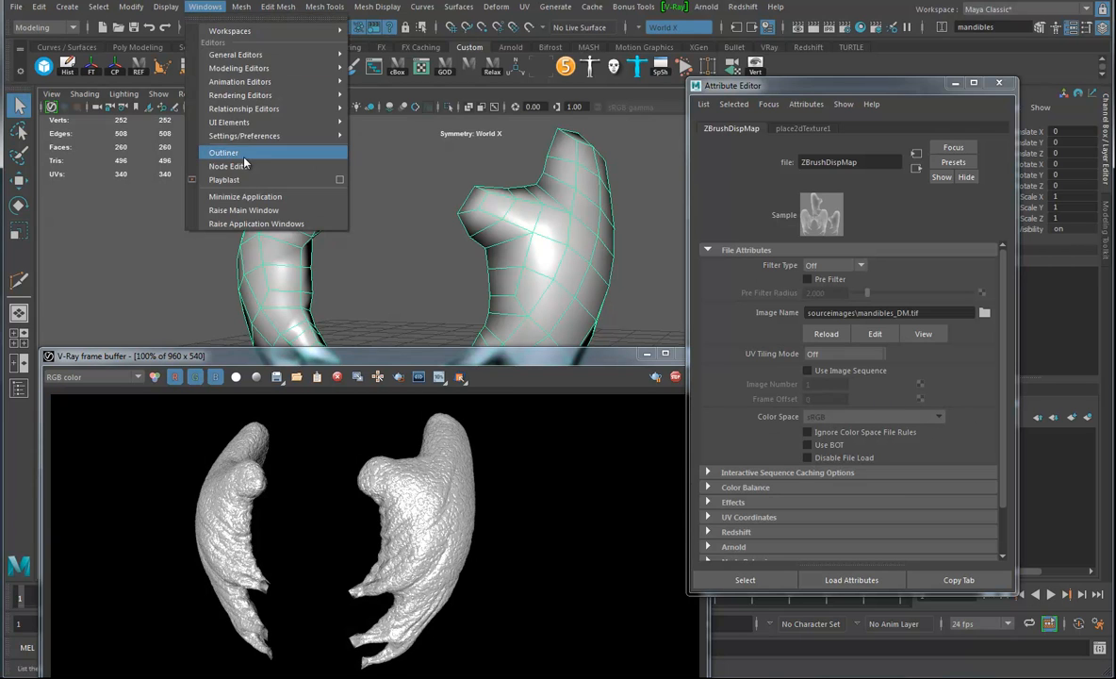
{"action": "mouse_move", "coordinate": [240, 136]}
{"action": "left_click", "coordinate": [396, 151]}
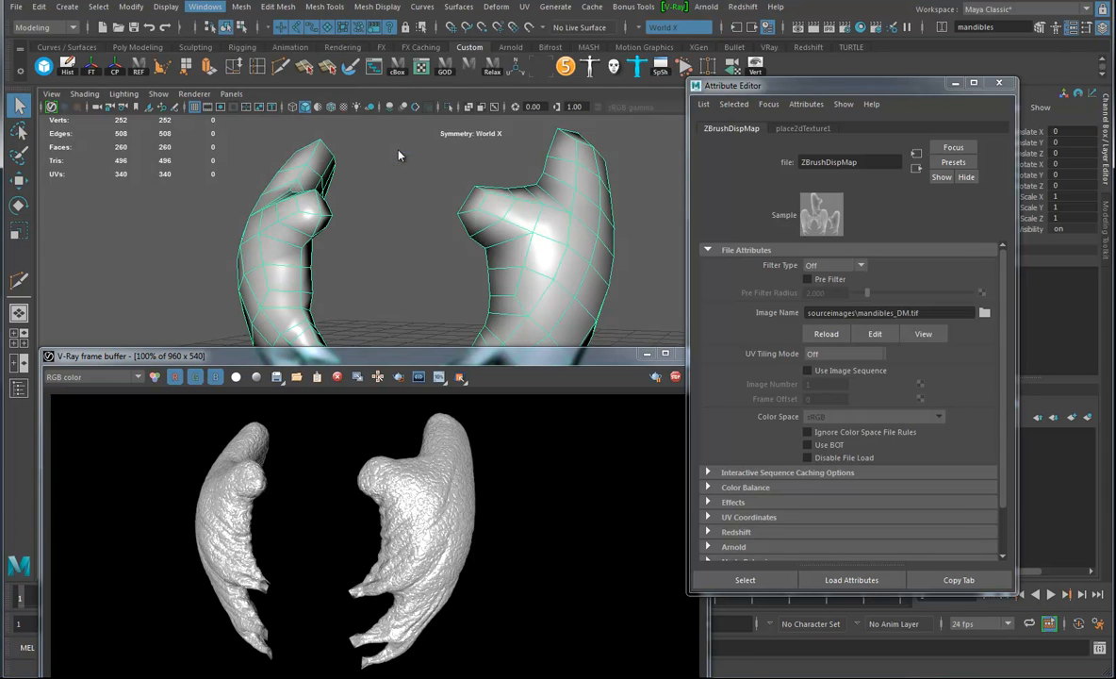
{"action": "left_click", "coordinate": [481, 301]}
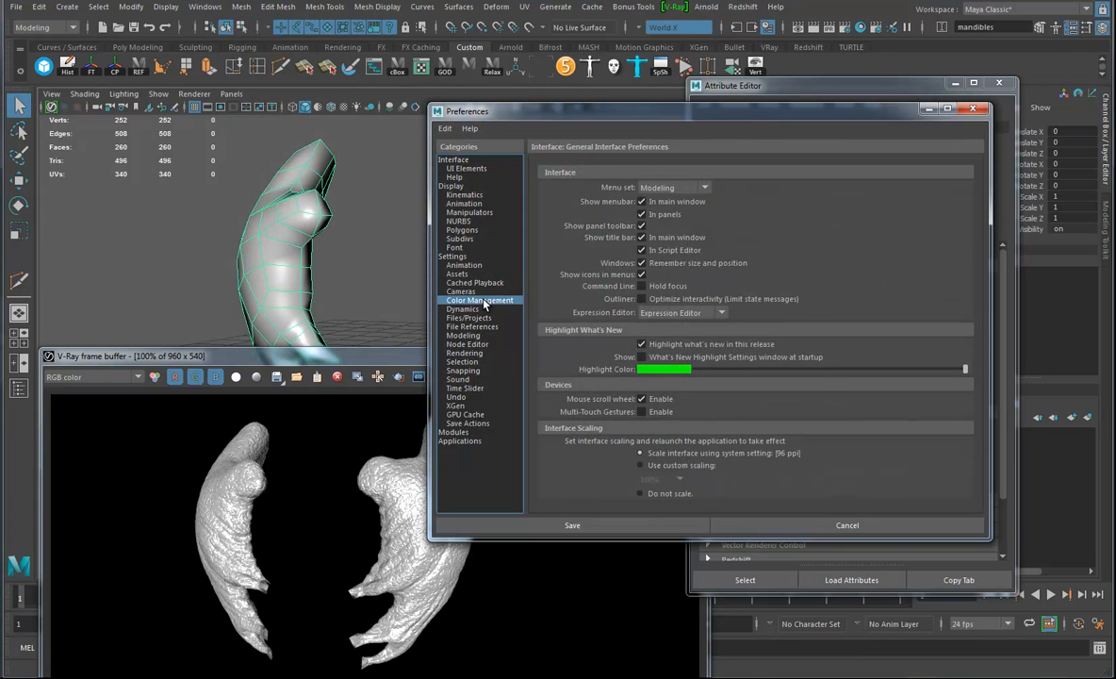
{"action": "left_click", "coordinate": [564, 193]}
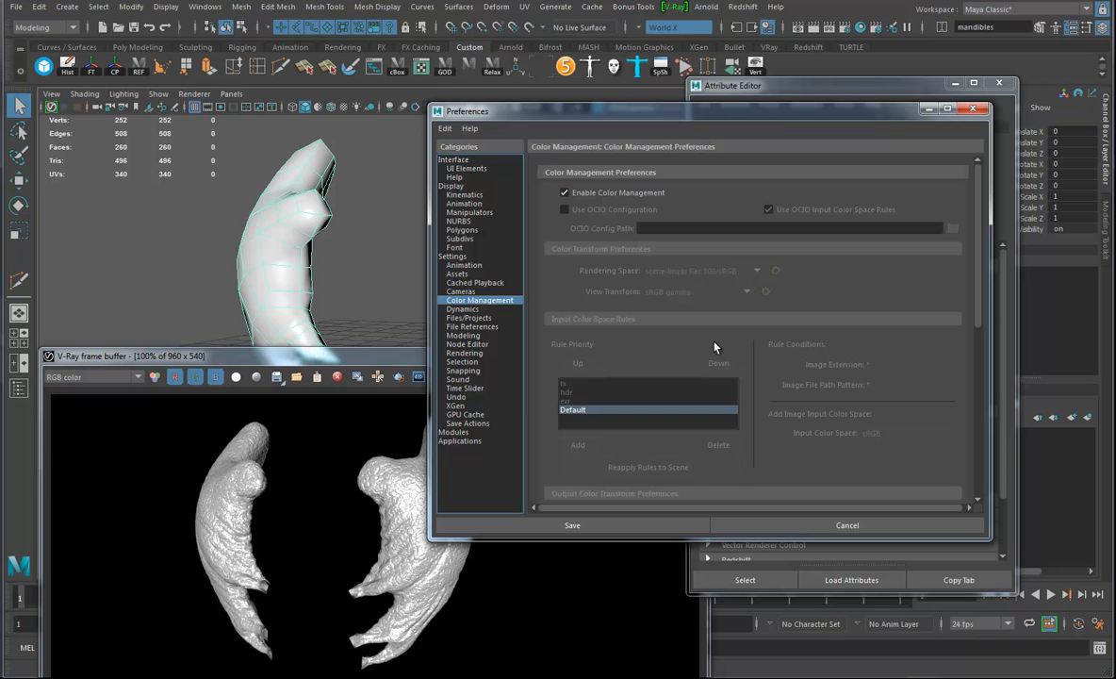
{"action": "left_click", "coordinate": [618, 531]}
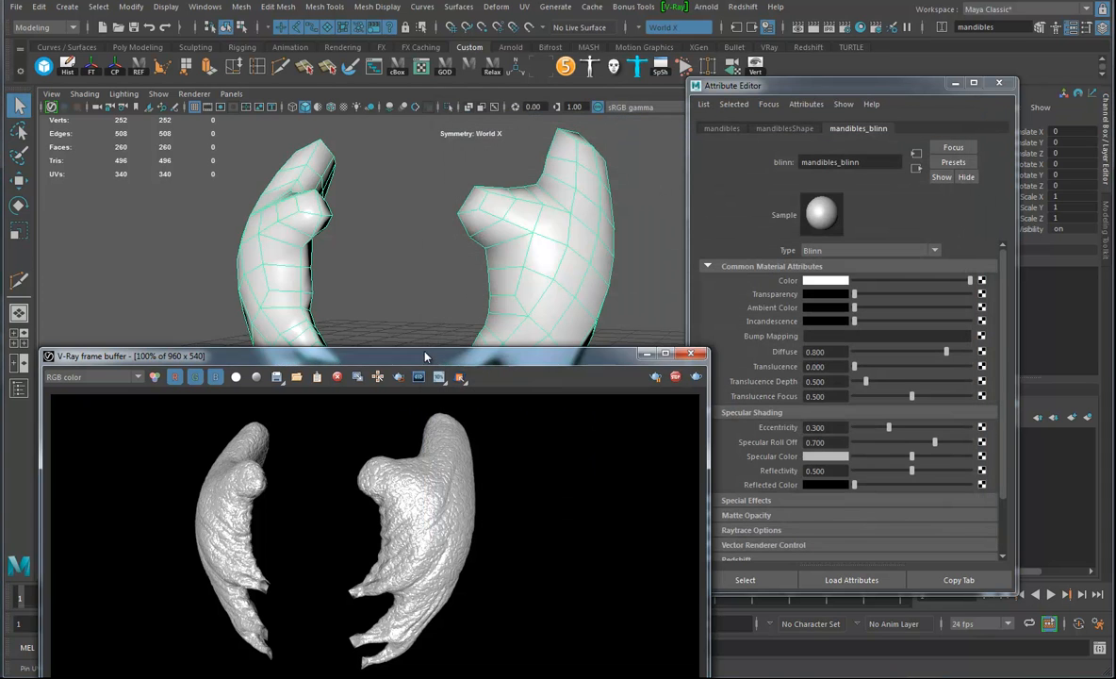
Step: Set the color space of the shading group's ZBrushDispMap displacement texture to Raw and refresh the V-Ray render from a new angle
{"action": "left_click_drag", "start_coordinate": [429, 348], "coordinate": [407, 246]}
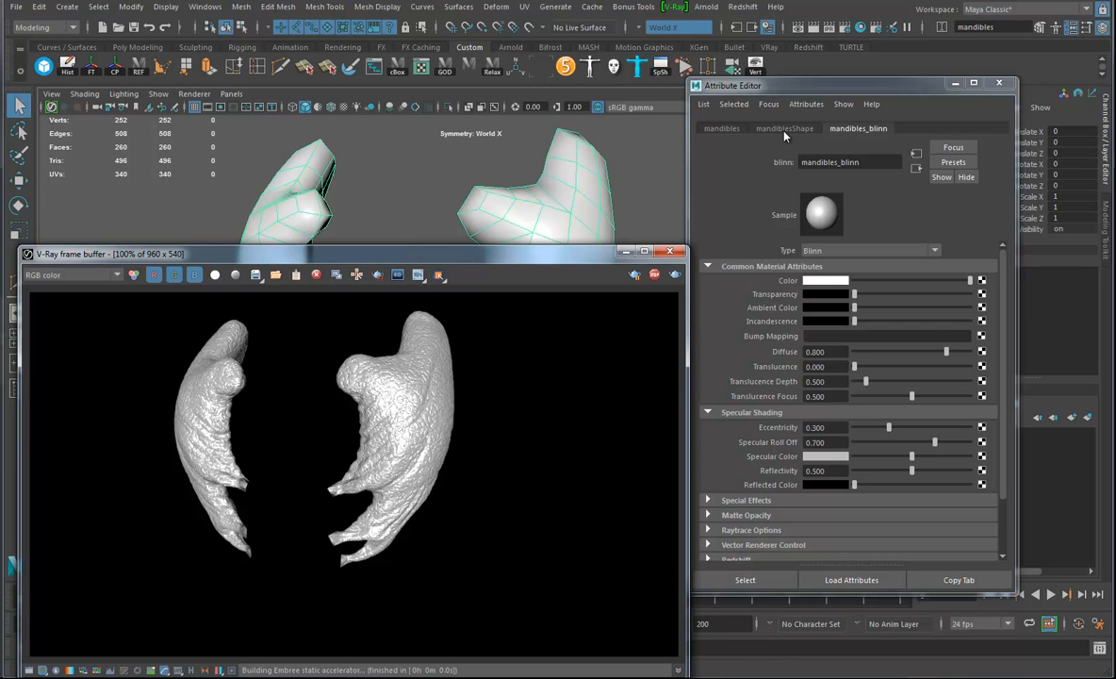
{"action": "left_click", "coordinate": [915, 168]}
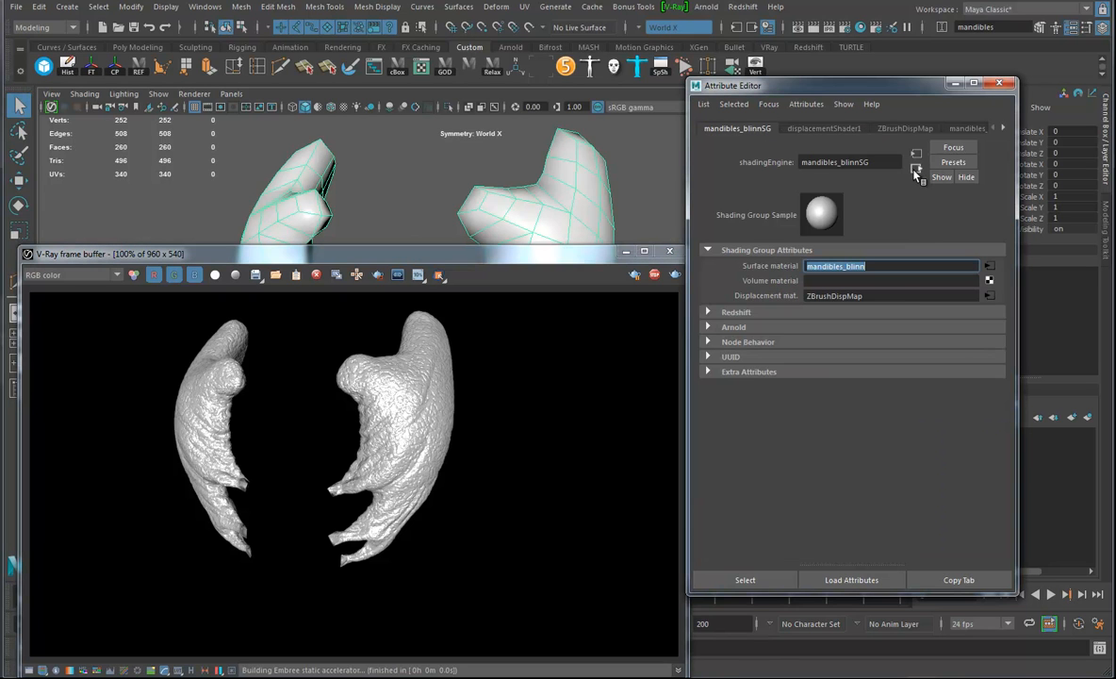
{"action": "left_click", "coordinate": [989, 296]}
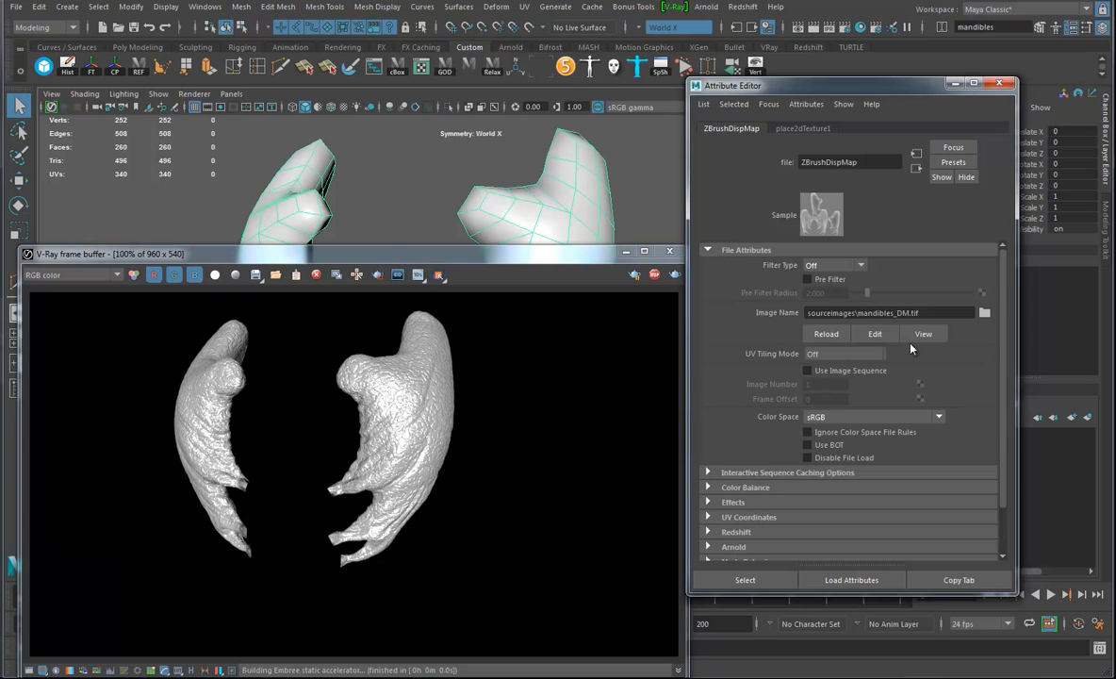
{"action": "left_click", "coordinate": [825, 420]}
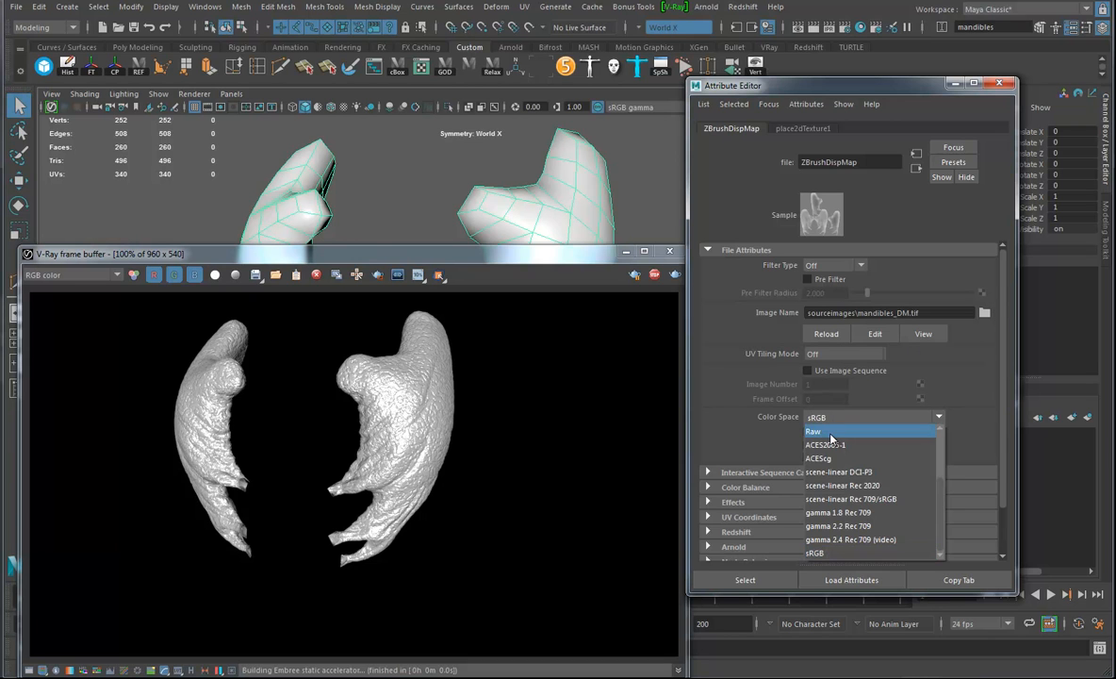
{"action": "left_click", "coordinate": [834, 435]}
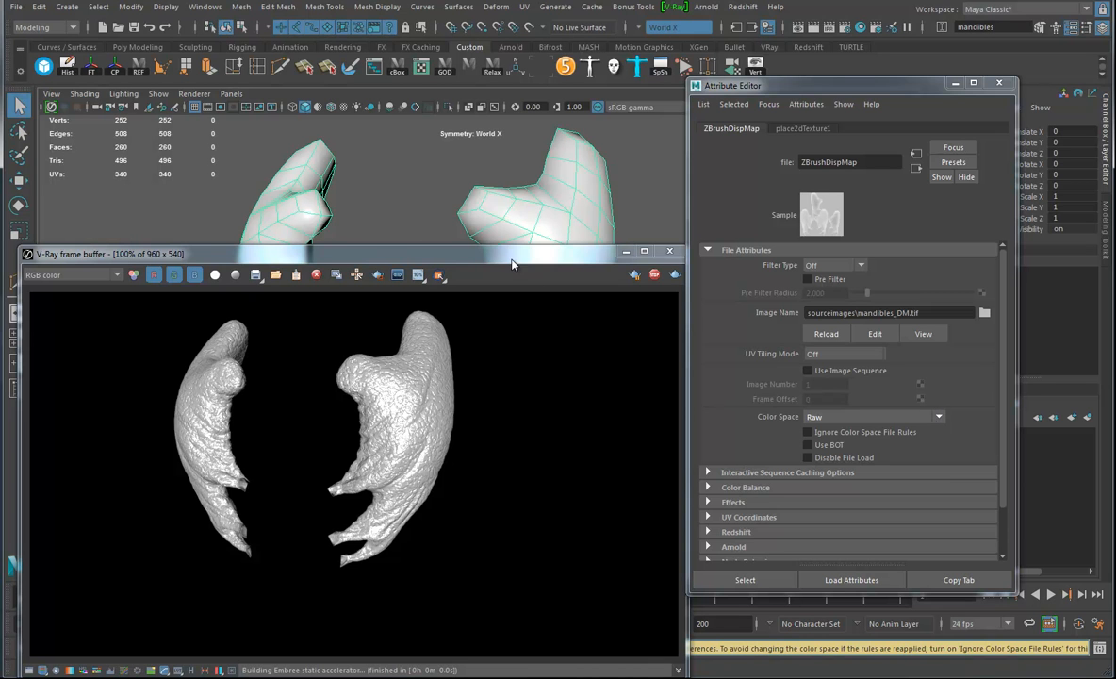
{"action": "left_click_drag", "start_coordinate": [377, 204], "coordinate": [423, 206], "text": "alt"}
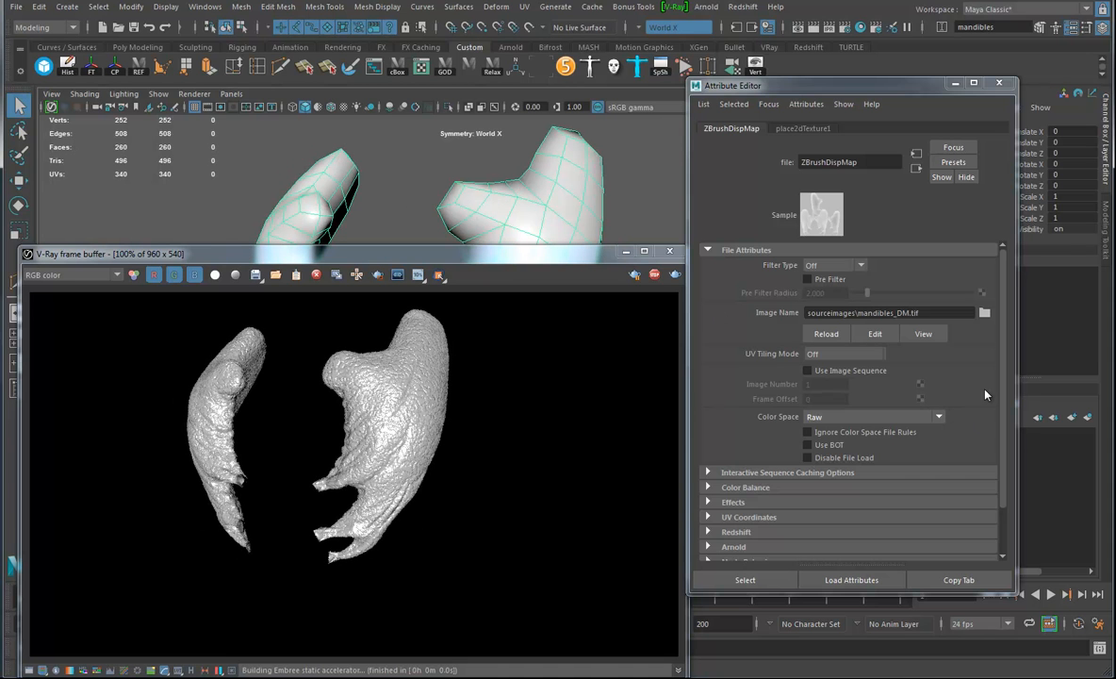
Step: In the displacement texture's color balance, try an Alpha Gain of 1 and an Alpha Offset of 0
{"action": "left_click_drag", "start_coordinate": [1005, 391], "coordinate": [1003, 434]}
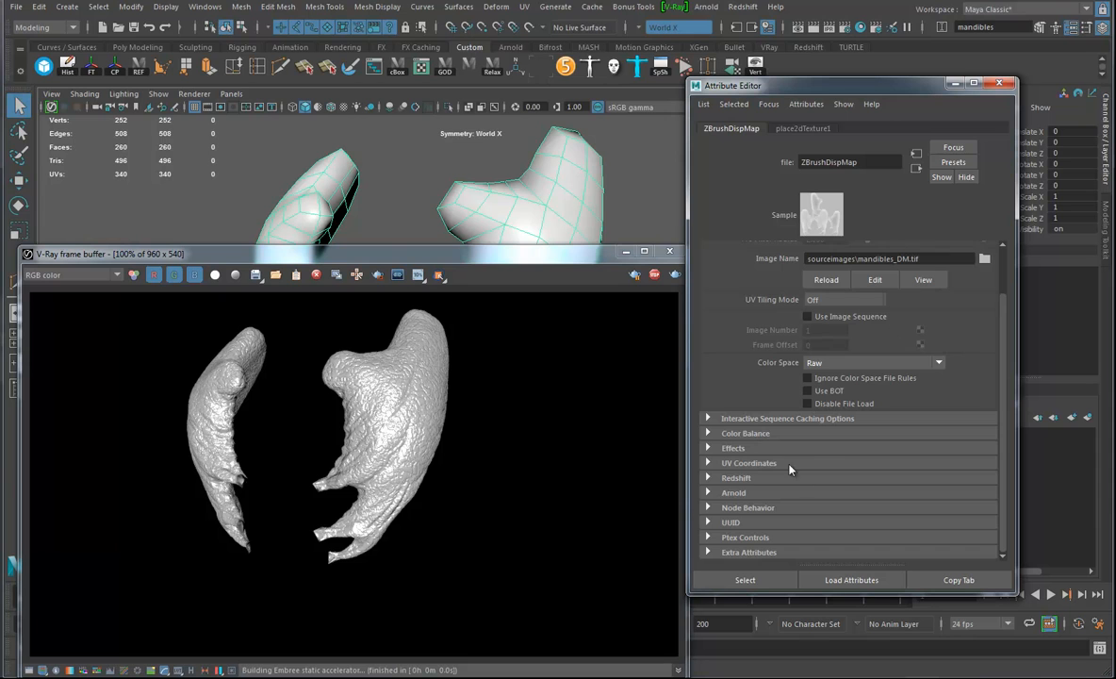
{"action": "left_click", "coordinate": [748, 434]}
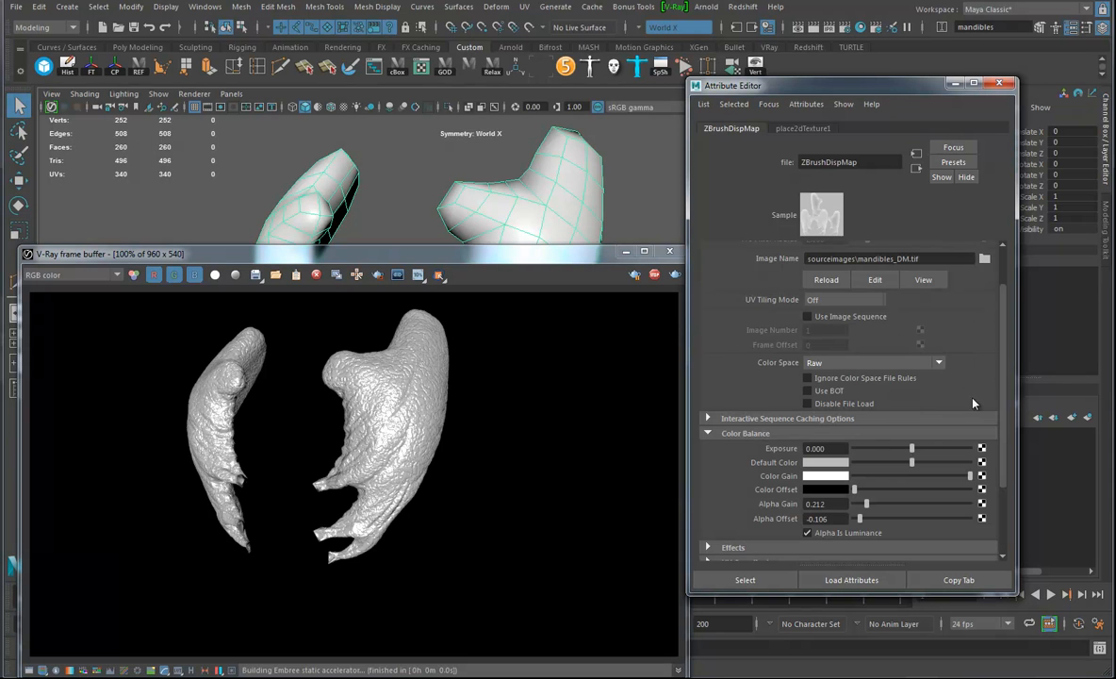
{"action": "left_click_drag", "start_coordinate": [1008, 405], "coordinate": [1011, 463]}
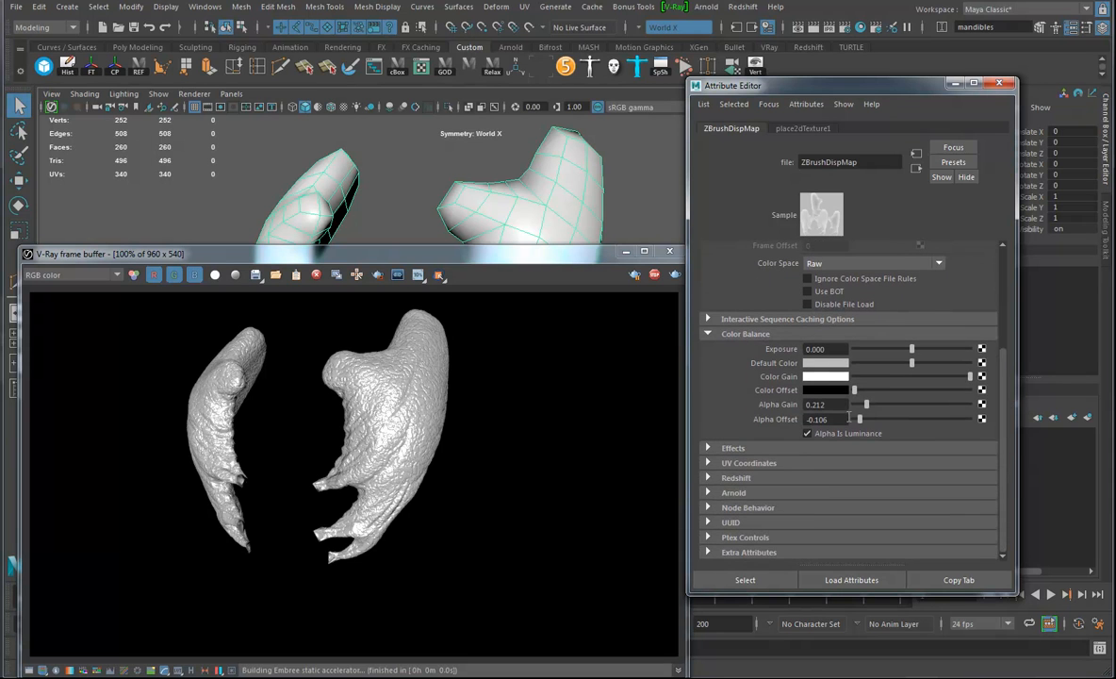
{"action": "double_click", "coordinate": [817, 404]}
{"action": "type", "text": "1"}
{"action": "key", "text": "Tab"}
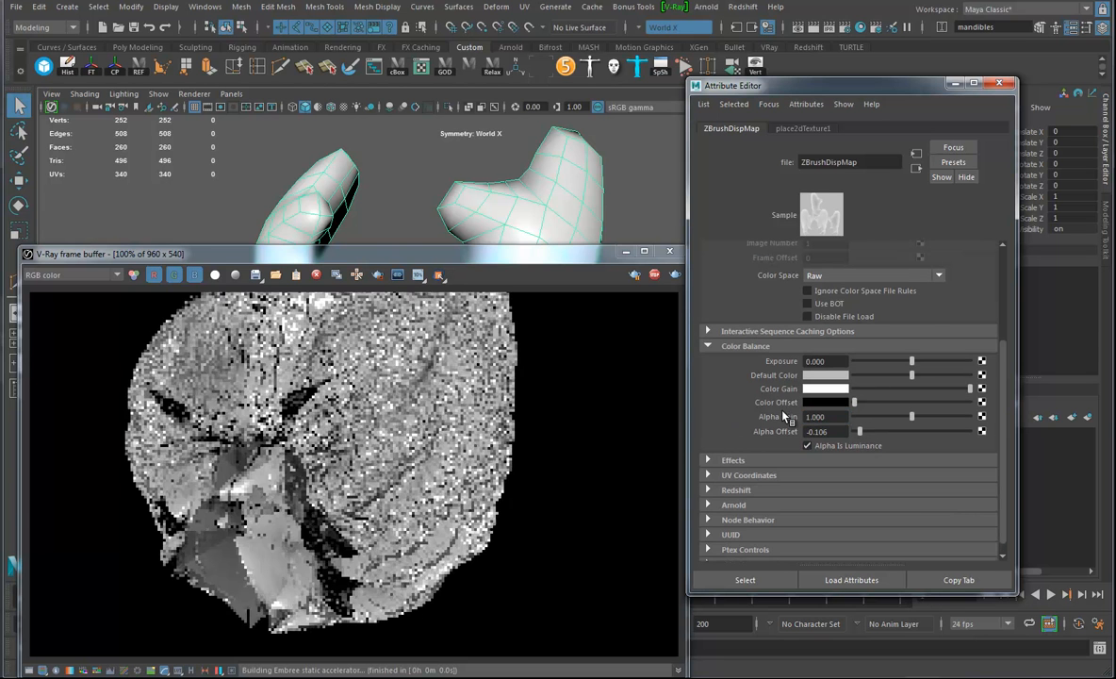
{"action": "type", "text": "0"}
{"action": "key", "text": "Return"}
{"action": "left_click_drag", "start_coordinate": [451, 237], "coordinate": [490, 231], "text": "alt"}
Step: Try the sRGB color space on the displacement texture and check the render from a slightly different angle
{"action": "left_click", "coordinate": [867, 274]}
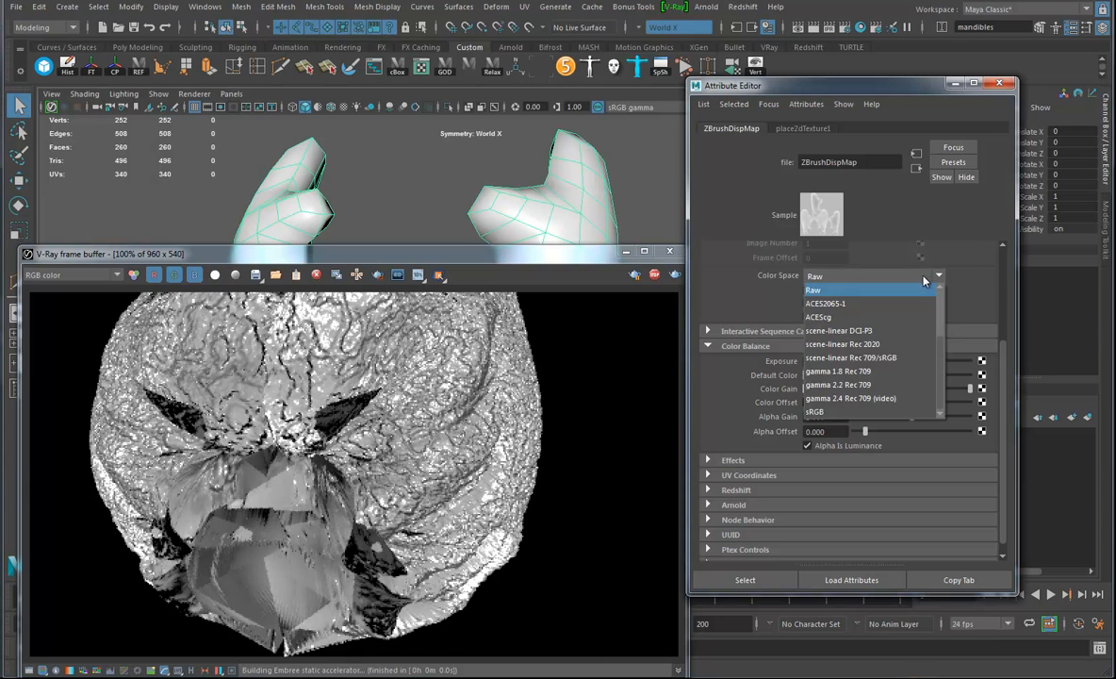
{"action": "left_click", "coordinate": [810, 381]}
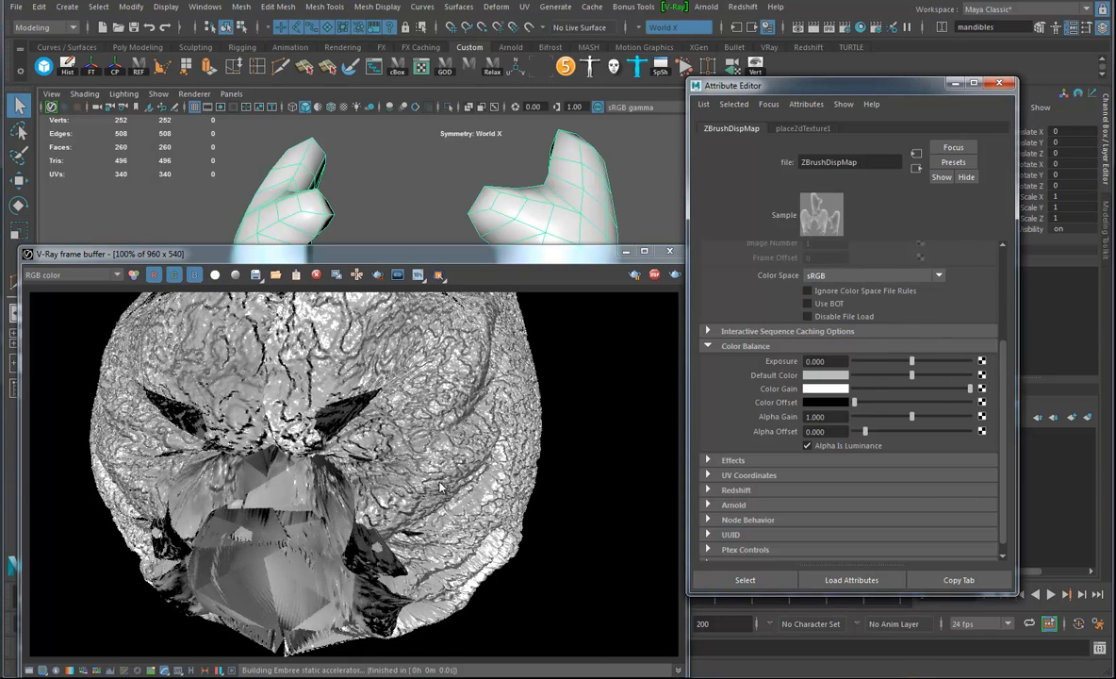
{"action": "mouse_move", "coordinate": [526, 202]}
{"action": "left_mouse_down", "text": "alt"}
{"action": "mouse_move", "coordinate": [499, 209]}
{"action": "mouse_move", "coordinate": [518, 206]}
{"action": "left_mouse_up", "text": "alt"}
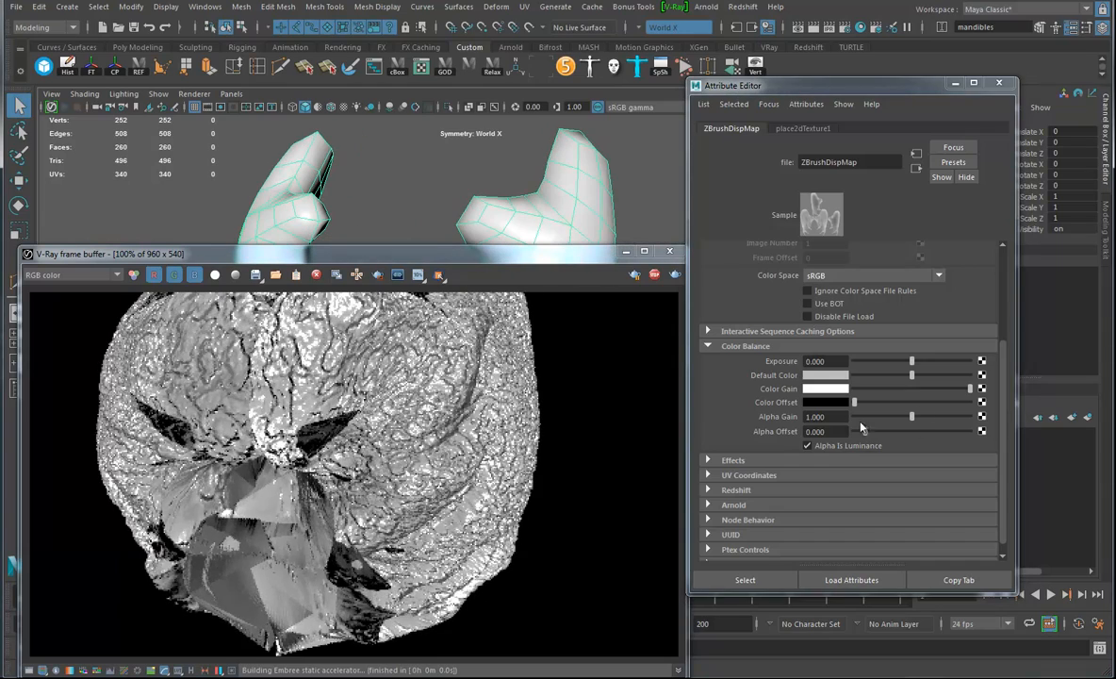
Step: Try an Alpha Gain of 0.4 and an Alpha Offset of -0.2 on the displacement texture
{"action": "left_click_drag", "start_coordinate": [912, 416], "coordinate": [877, 419]}
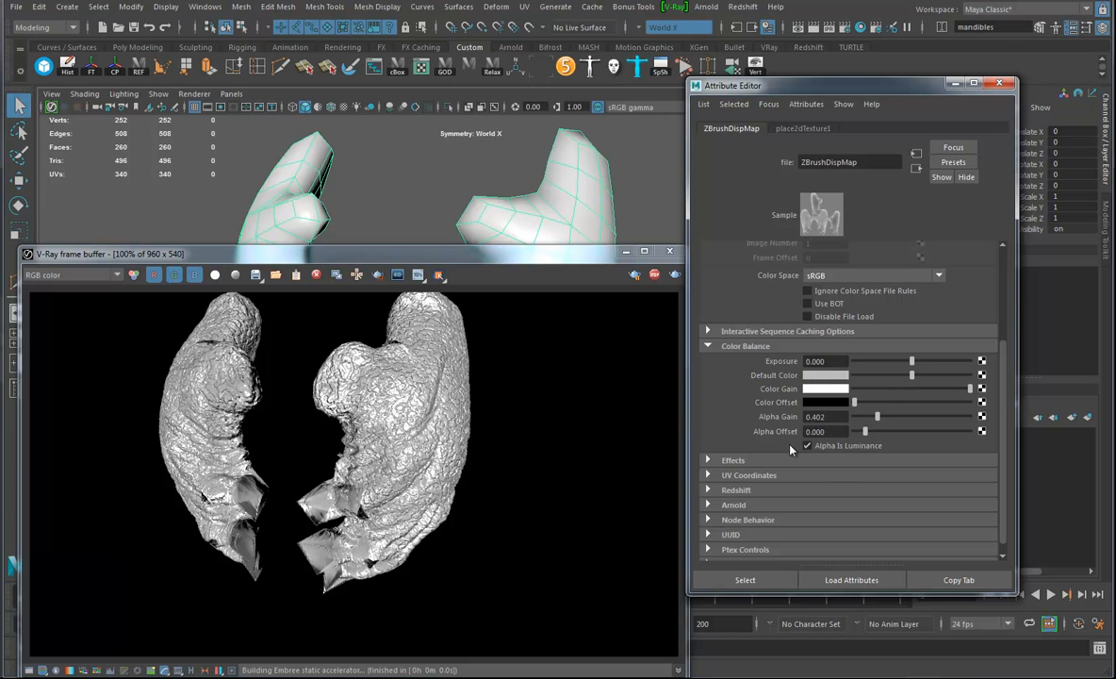
{"action": "left_click", "coordinate": [816, 431]}
{"action": "key", "text": "shift+Tab"}
{"action": "key", "text": "Tab"}
{"action": "key", "text": "shift+Tab"}
{"action": "key", "text": "Tab"}
{"action": "left_click", "coordinate": [835, 415]}
{"action": "key", "text": "Tab"}
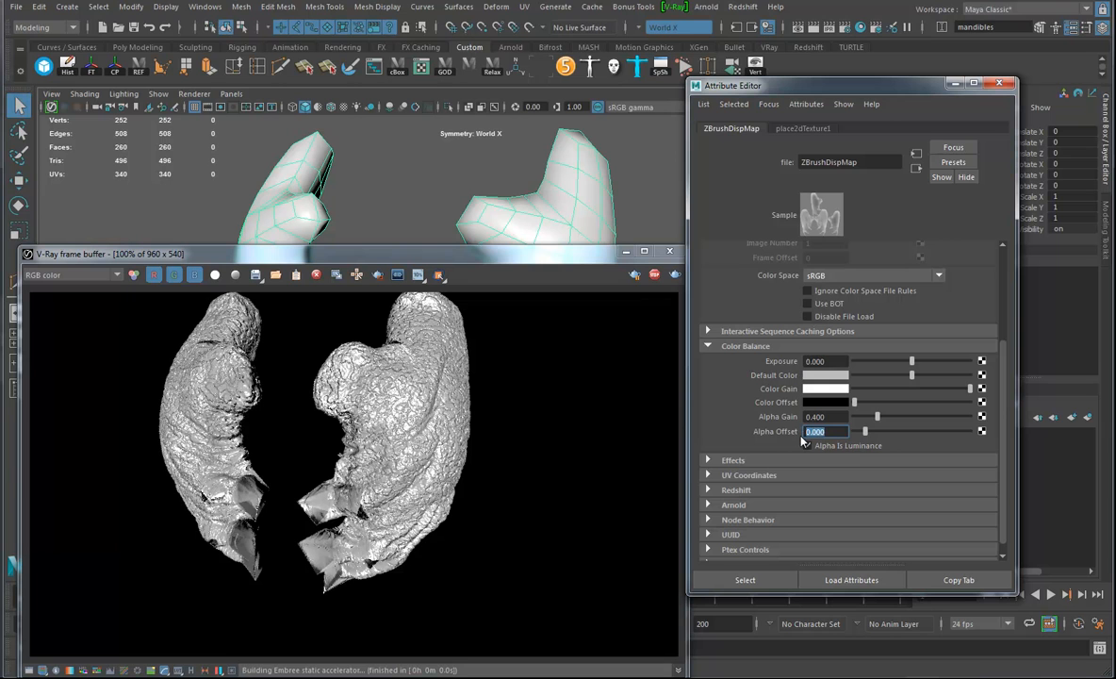
{"action": "type", "text": "-0"}
{"action": "type", "text": ".2"}
{"action": "key", "text": "Return"}
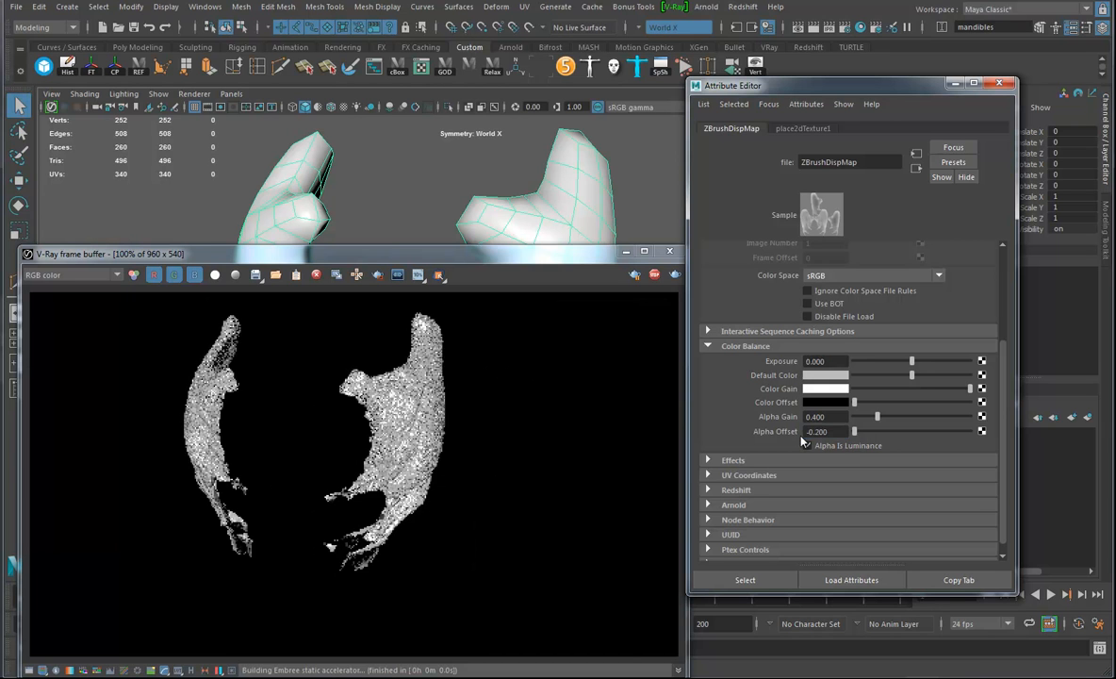
{"action": "left_click_drag", "start_coordinate": [418, 181], "coordinate": [553, 252], "text": "alt"}
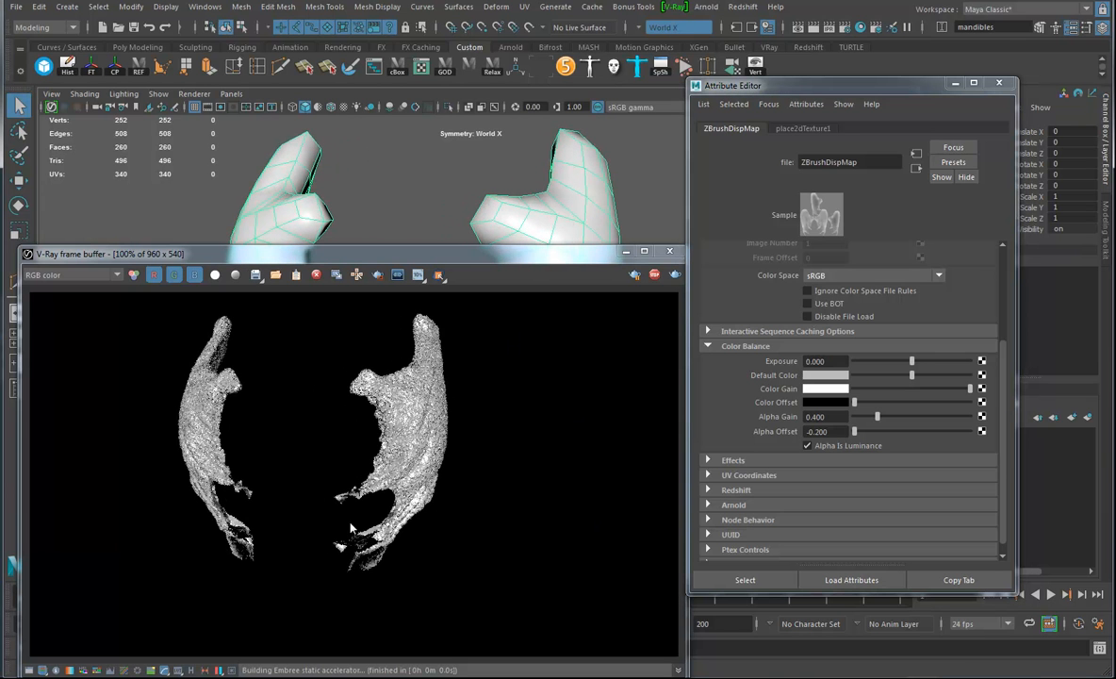
Step: Try an Alpha Gain of 0.2 and an Alpha Offset of -0.1 on the displacement texture
{"action": "double_click", "coordinate": [814, 417]}
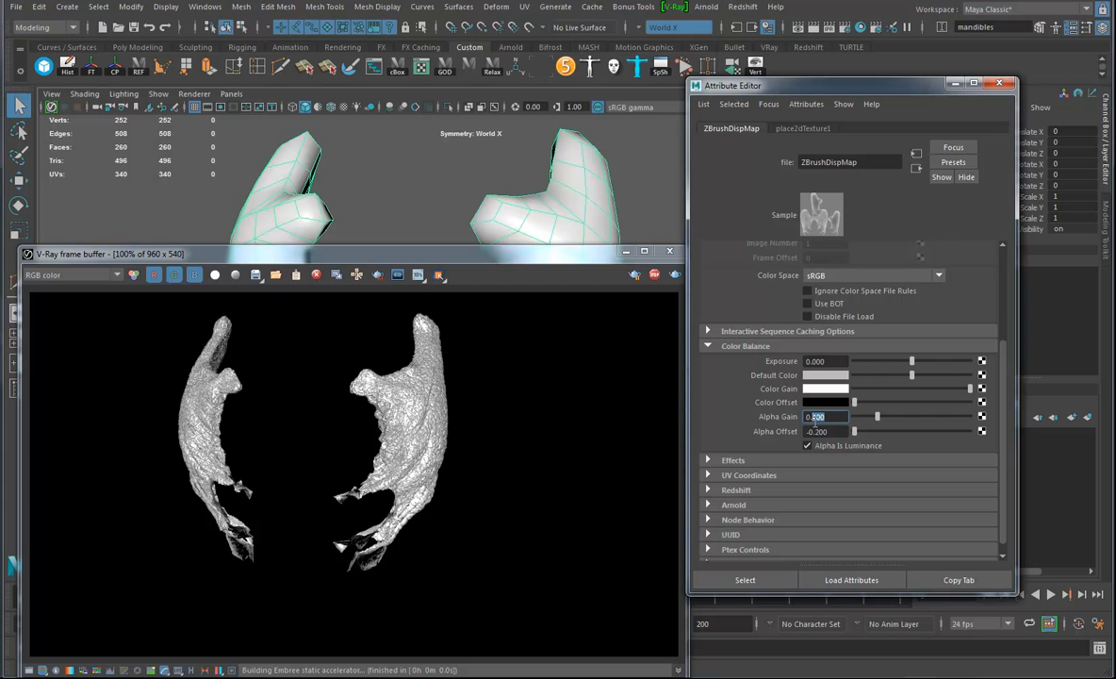
{"action": "type", "text": "0.2"}
{"action": "double_click", "coordinate": [816, 431]}
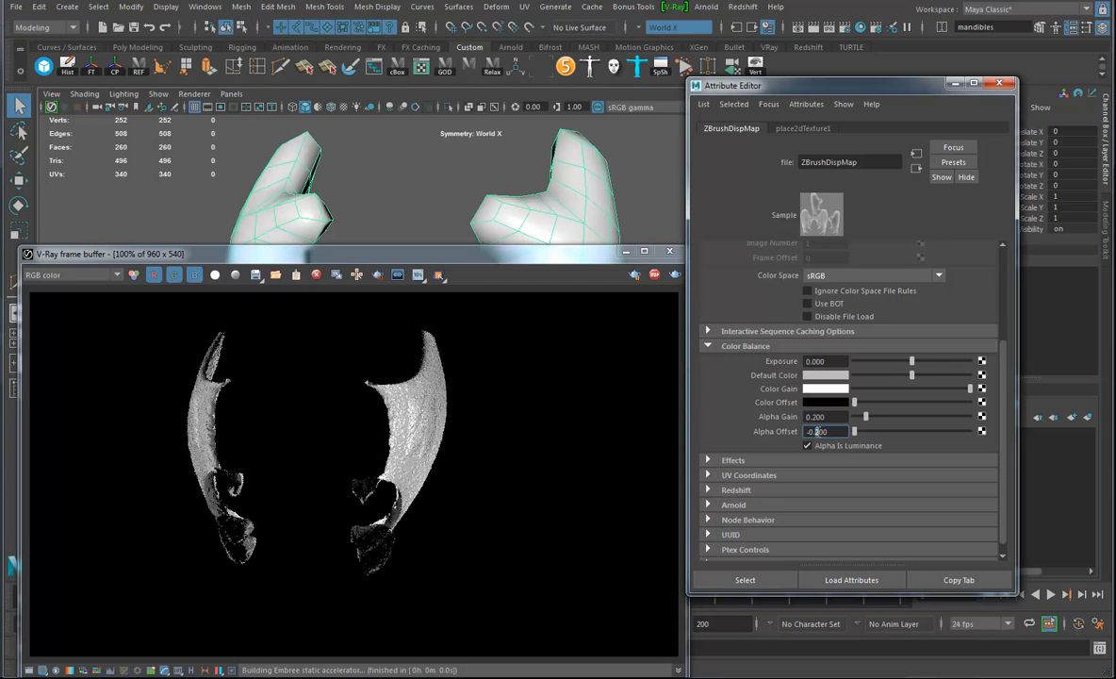
{"action": "type", "text": "-0.100"}
{"action": "key", "text": "Return"}
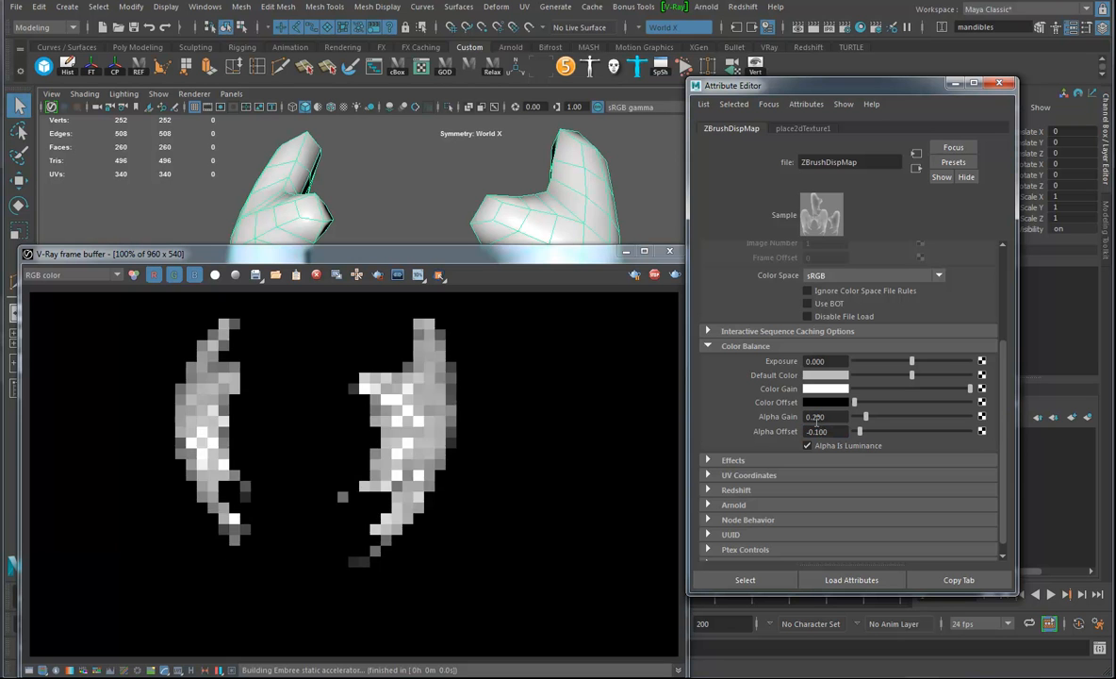
{"action": "left_click_drag", "start_coordinate": [535, 214], "coordinate": [571, 219], "text": "alt"}
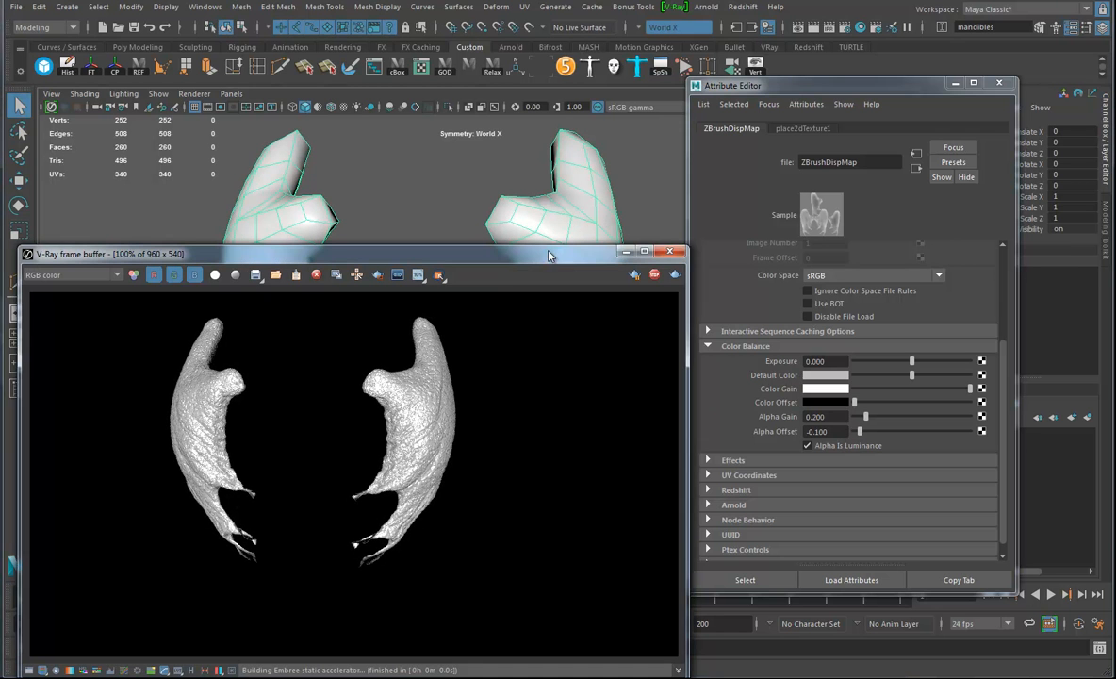
Step: Try an Alpha Gain of 0.22 on the displacement texture
{"action": "left_click_drag", "start_coordinate": [552, 259], "coordinate": [543, 259]}
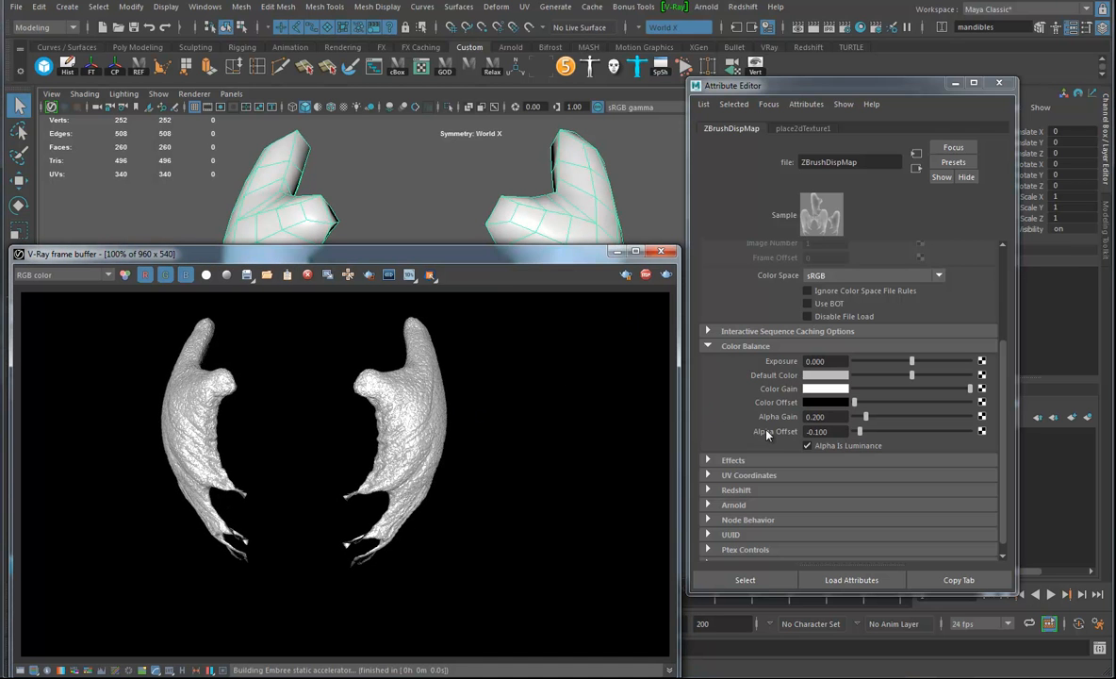
{"action": "left_click", "coordinate": [829, 417]}
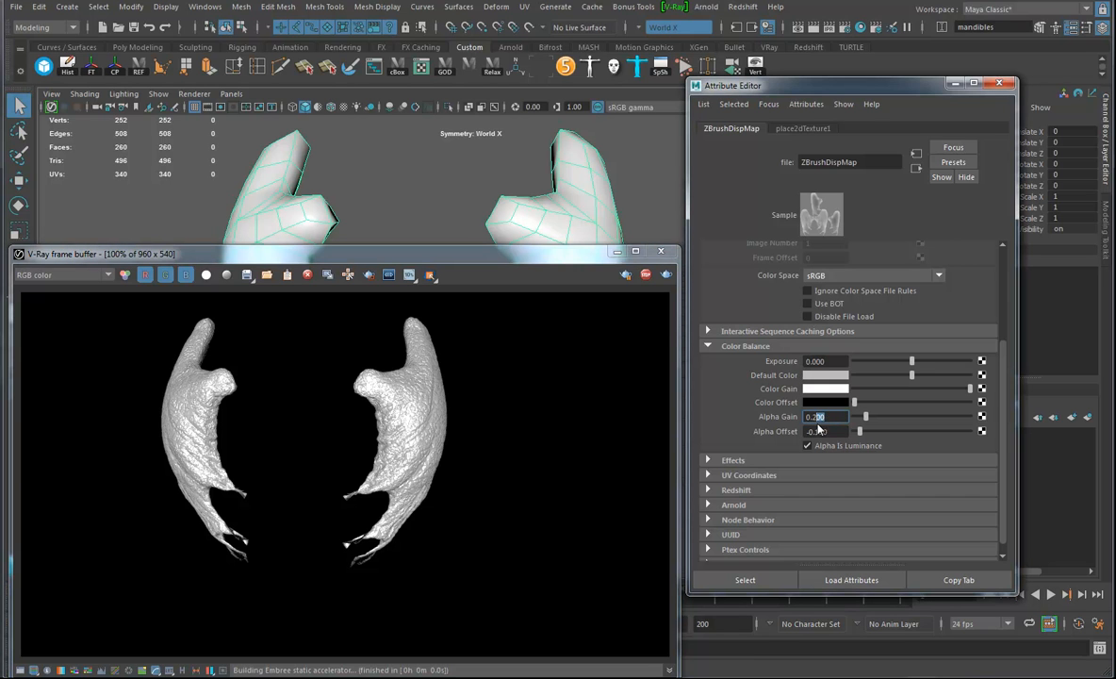
{"action": "key", "text": "Return"}
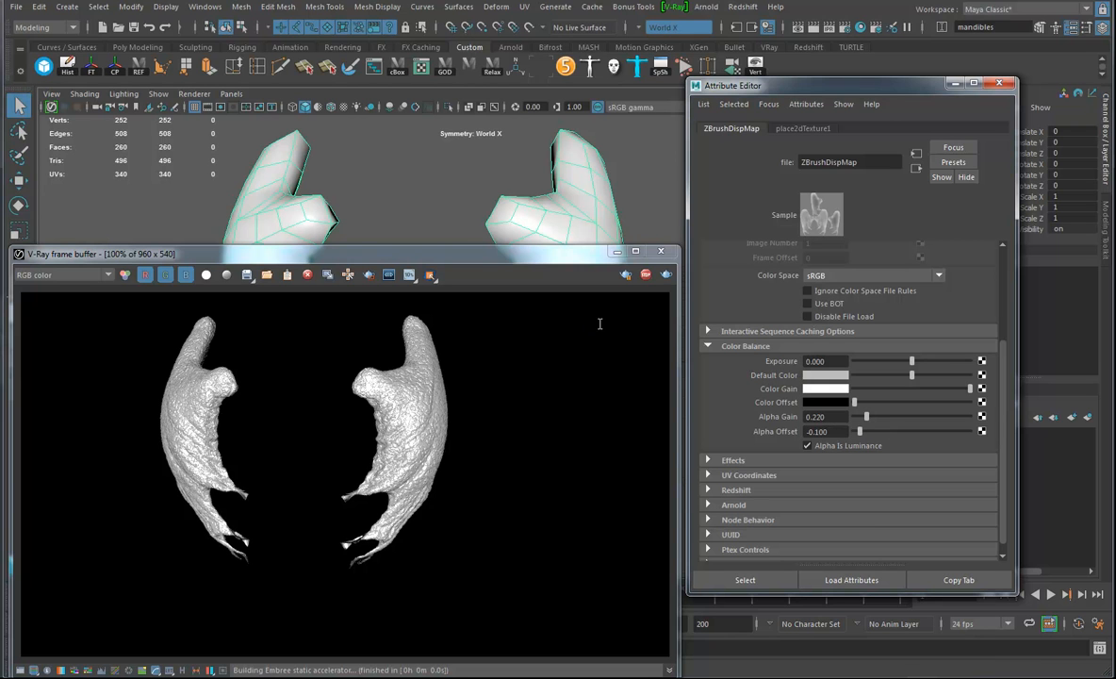
Step: Undo the trial alpha gain, alpha offset and sRGB color space changes on the displacement texture
{"action": "key", "text": "ctrl+z"}
{"action": "key", "text": "ctrl+z"}
{"action": "key", "text": "ctrl+z"}
{"action": "key", "text": "ctrl+z"}
{"action": "key", "text": "ctrl+z"}
{"action": "key", "text": "ctrl+z"}
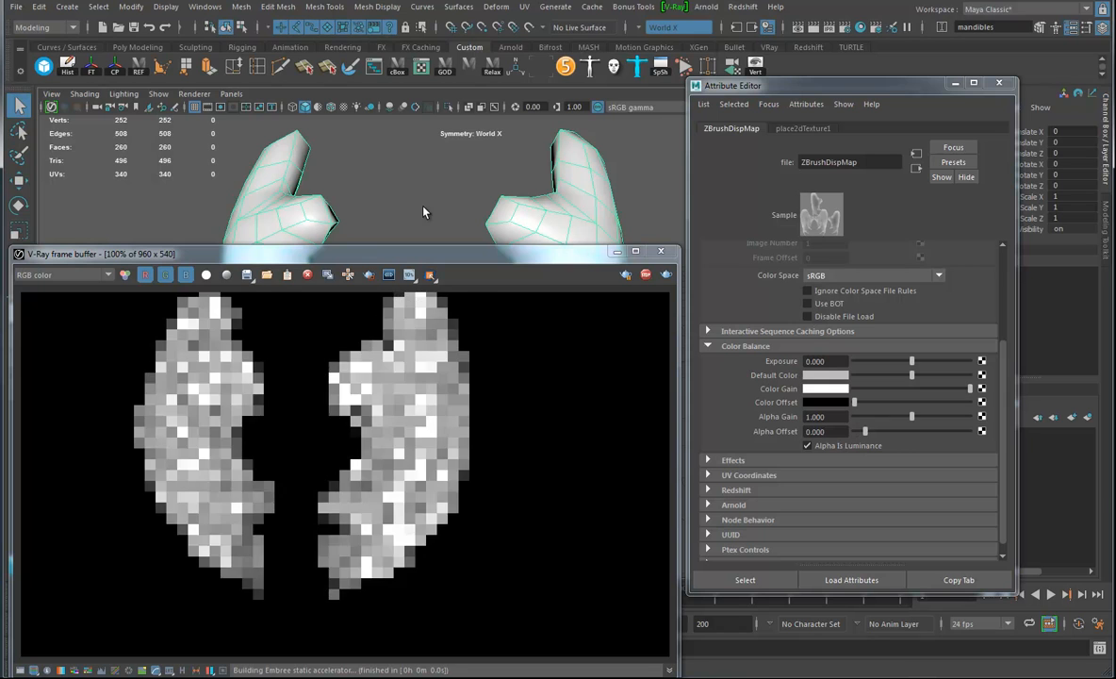
{"action": "key", "text": "ctrl+z"}
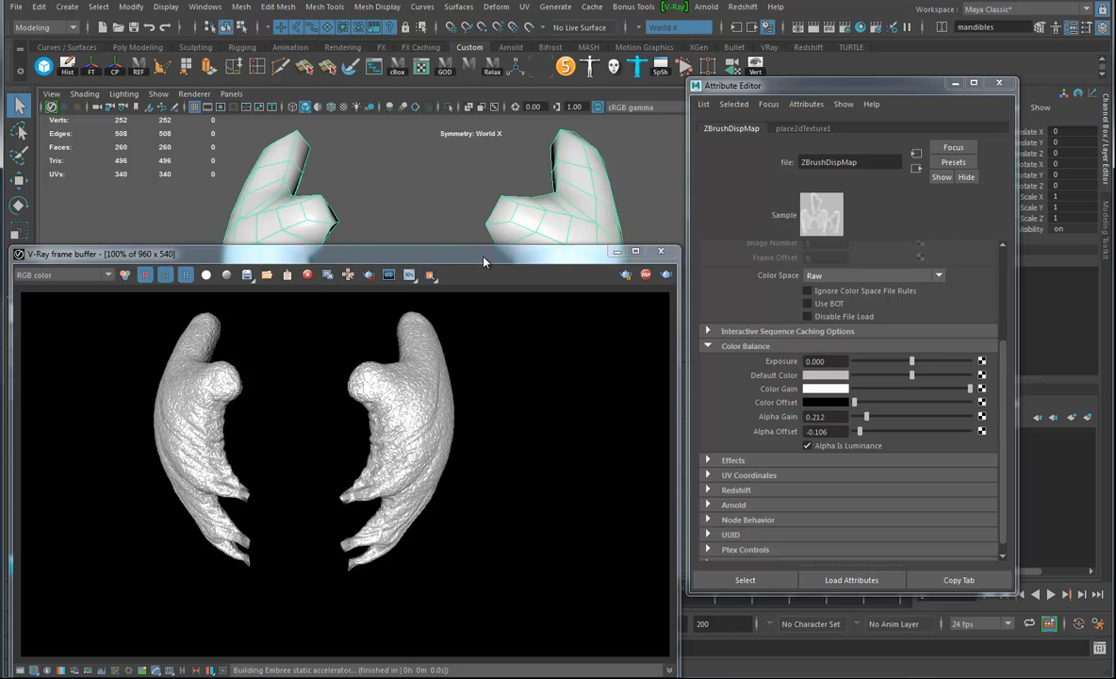
Step: Close the V-Ray frame buffer and examine the low-poly mandibles in the viewport from several angles
{"action": "left_click_drag", "start_coordinate": [484, 262], "coordinate": [518, 220]}
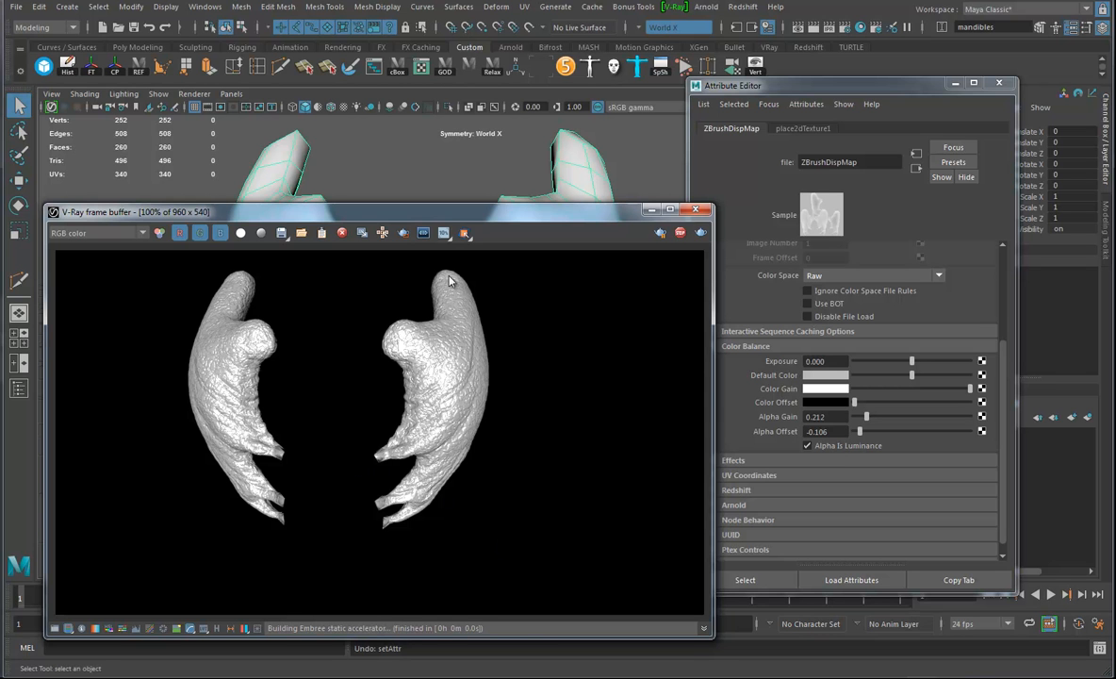
{"action": "left_click", "coordinate": [693, 210]}
{"action": "mouse_move", "coordinate": [443, 415]}
{"action": "left_mouse_down", "text": "alt"}
{"action": "mouse_move", "coordinate": [478, 401]}
{"action": "mouse_move", "coordinate": [423, 373]}
{"action": "mouse_move", "coordinate": [581, 368]}
{"action": "mouse_move", "coordinate": [550, 391]}
{"action": "mouse_move", "coordinate": [435, 404]}
{"action": "mouse_move", "coordinate": [457, 400]}
{"action": "mouse_move", "coordinate": [441, 444]}
{"action": "mouse_move", "coordinate": [397, 431]}
{"action": "mouse_move", "coordinate": [451, 404]}
{"action": "left_mouse_up", "text": "alt"}
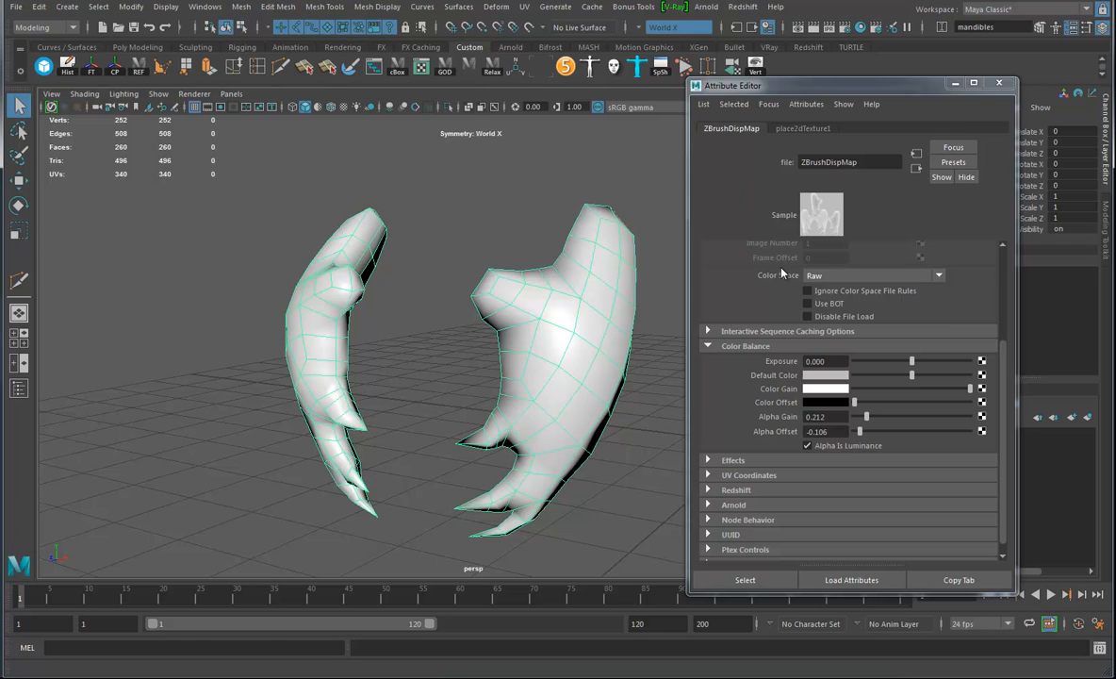
{"action": "left_click_drag", "start_coordinate": [563, 404], "coordinate": [543, 421], "text": "alt"}
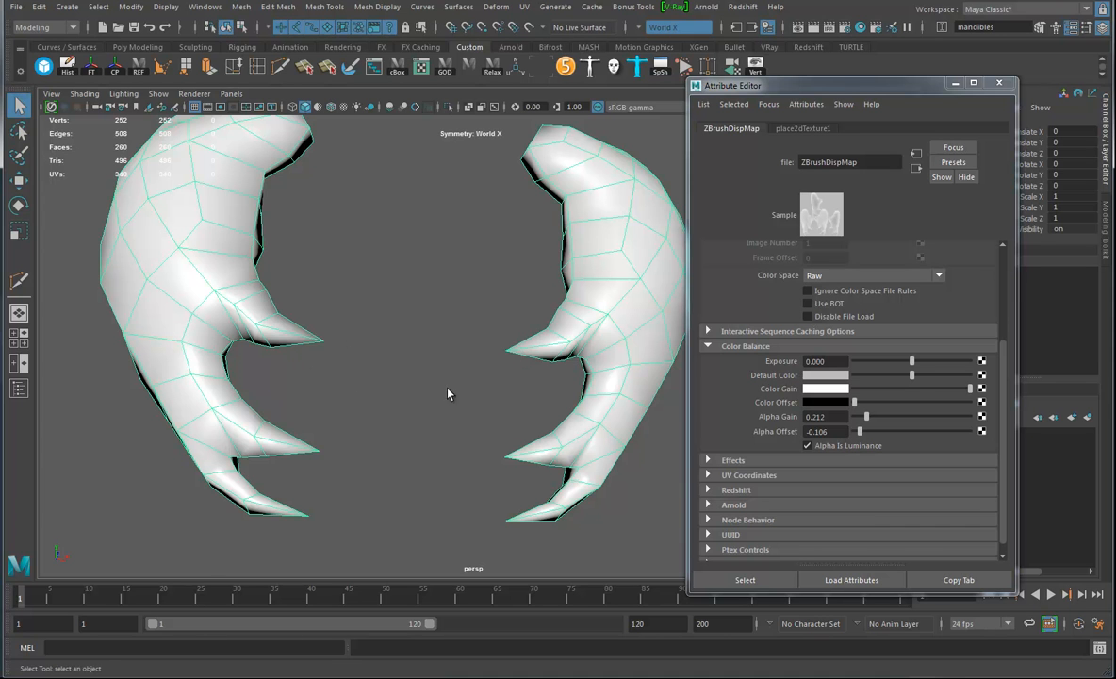
{"action": "left_click_drag", "start_coordinate": [449, 394], "coordinate": [399, 415], "text": "alt"}
{"action": "left_click_drag", "start_coordinate": [434, 455], "coordinate": [539, 375], "text": "alt"}
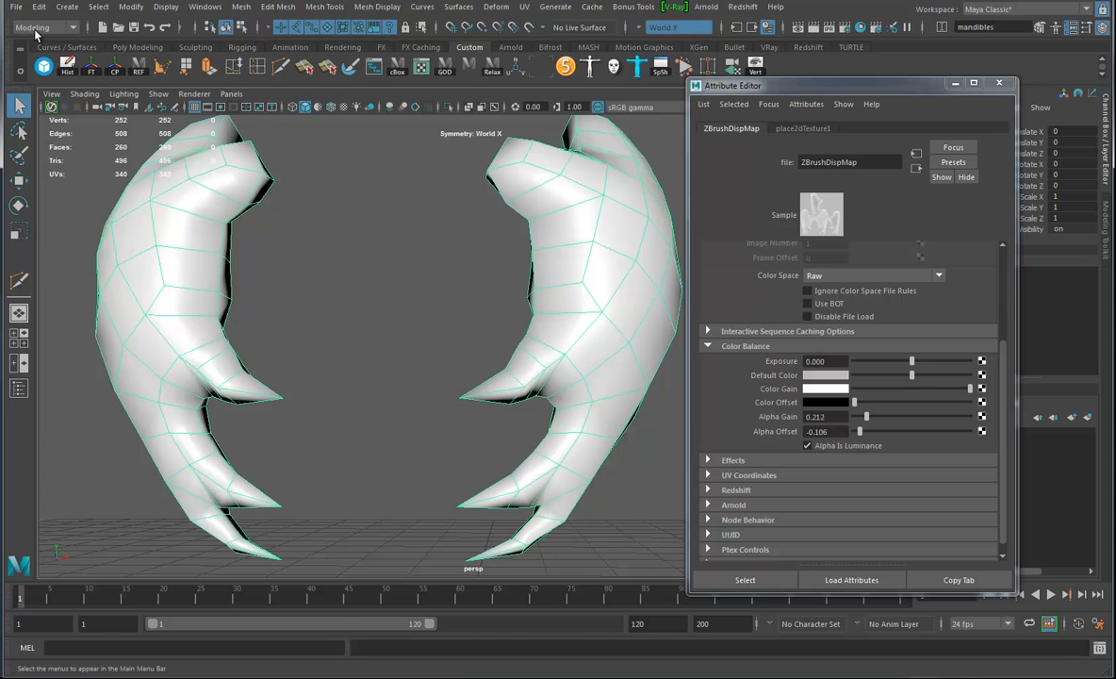
{"action": "left_click", "coordinate": [16, 7]}
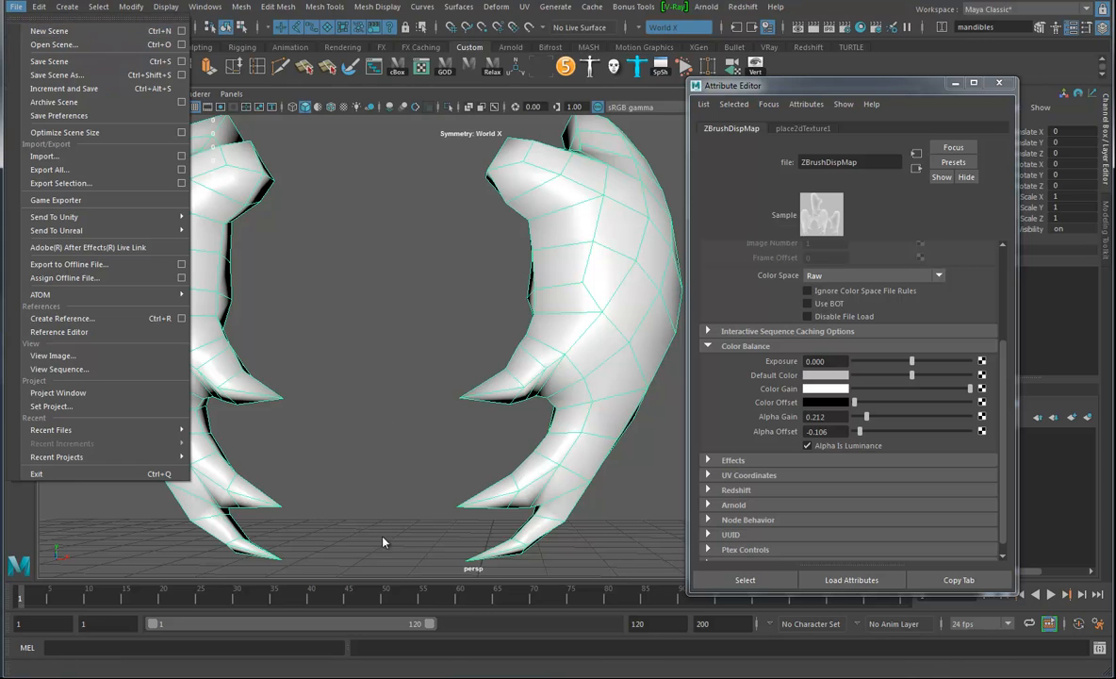
{"action": "key", "text": "Escape"}
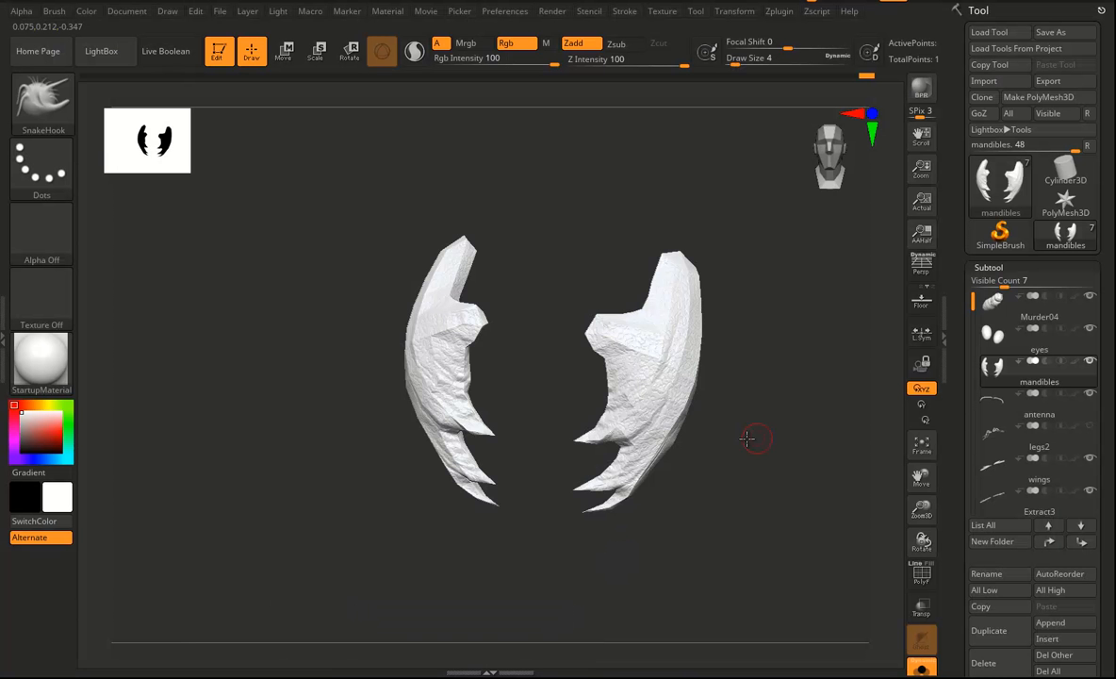
Step: Raise the mandibles subtool by one subdivision level
{"action": "left_click_drag", "start_coordinate": [755, 449], "coordinate": [724, 423]}
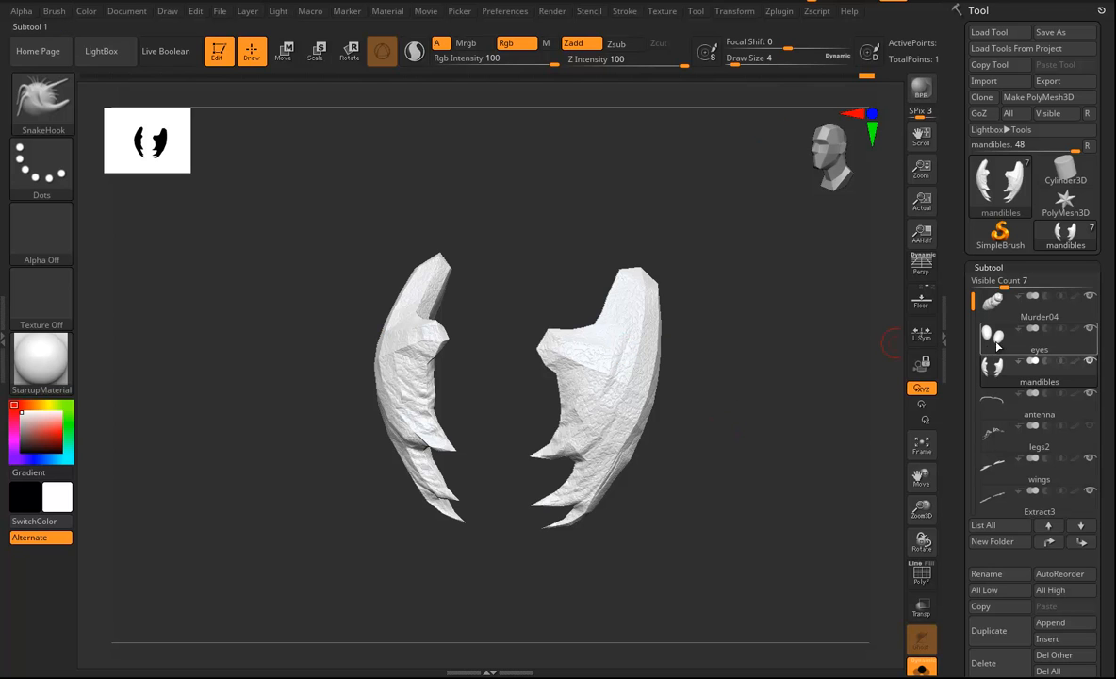
{"action": "mouse_move", "coordinate": [999, 370]}
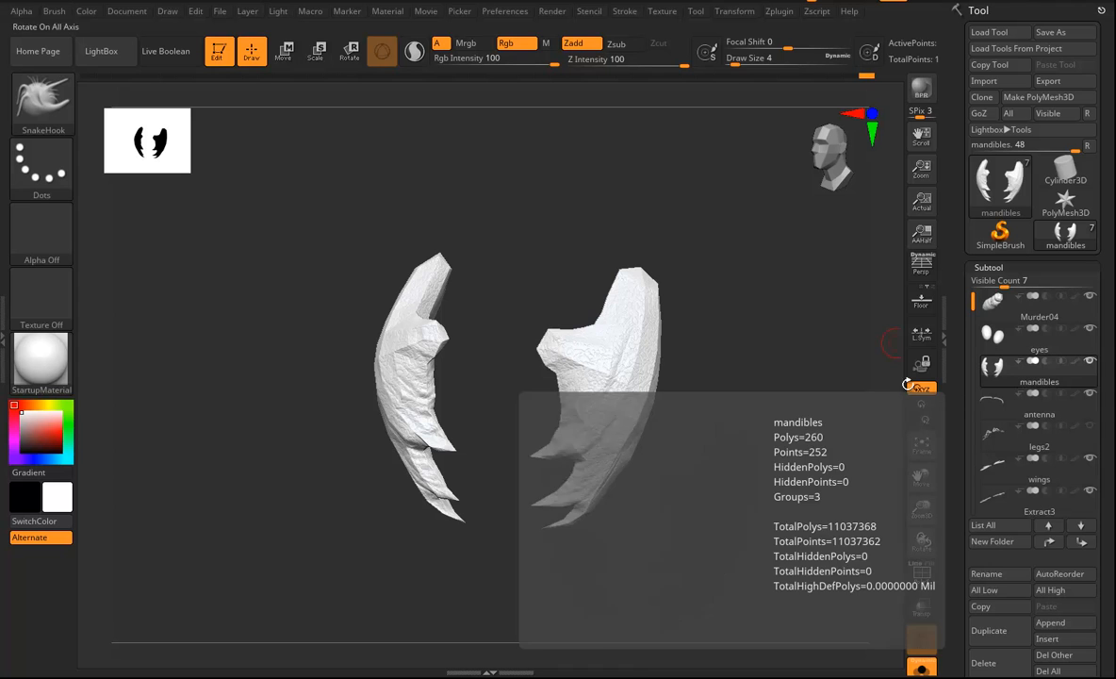
{"action": "key", "text": "d"}
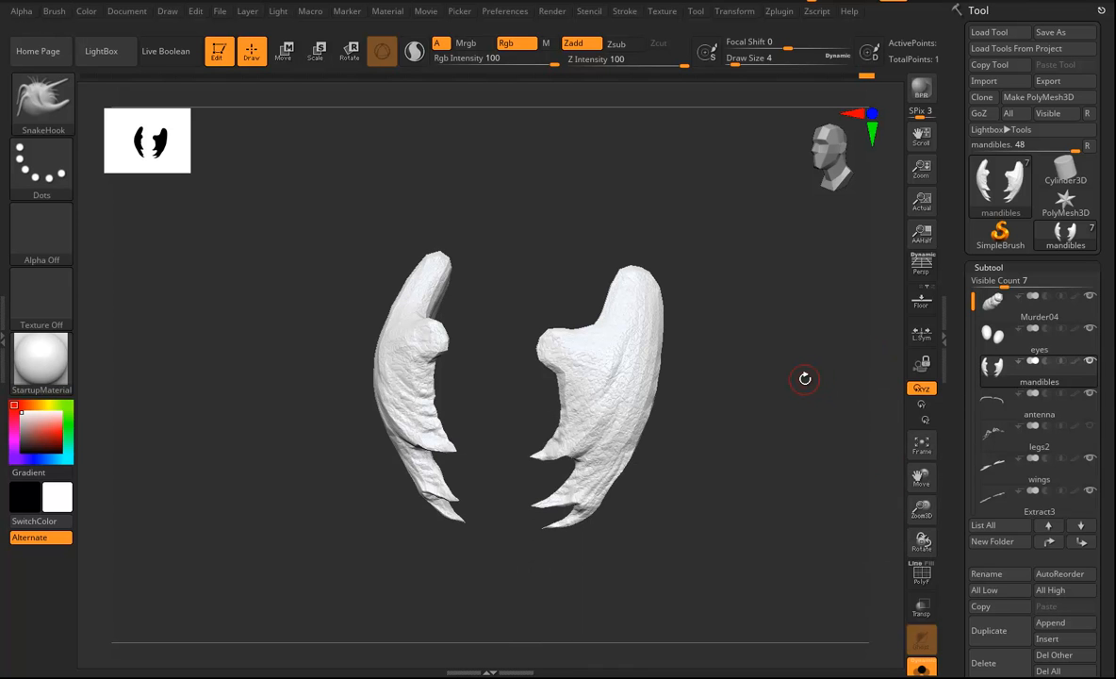
Step: Delete the mandibles' lower subdivision levels and create a new displacement map from the remaining base level
{"action": "left_click_drag", "start_coordinate": [717, 463], "coordinate": [716, 325]}
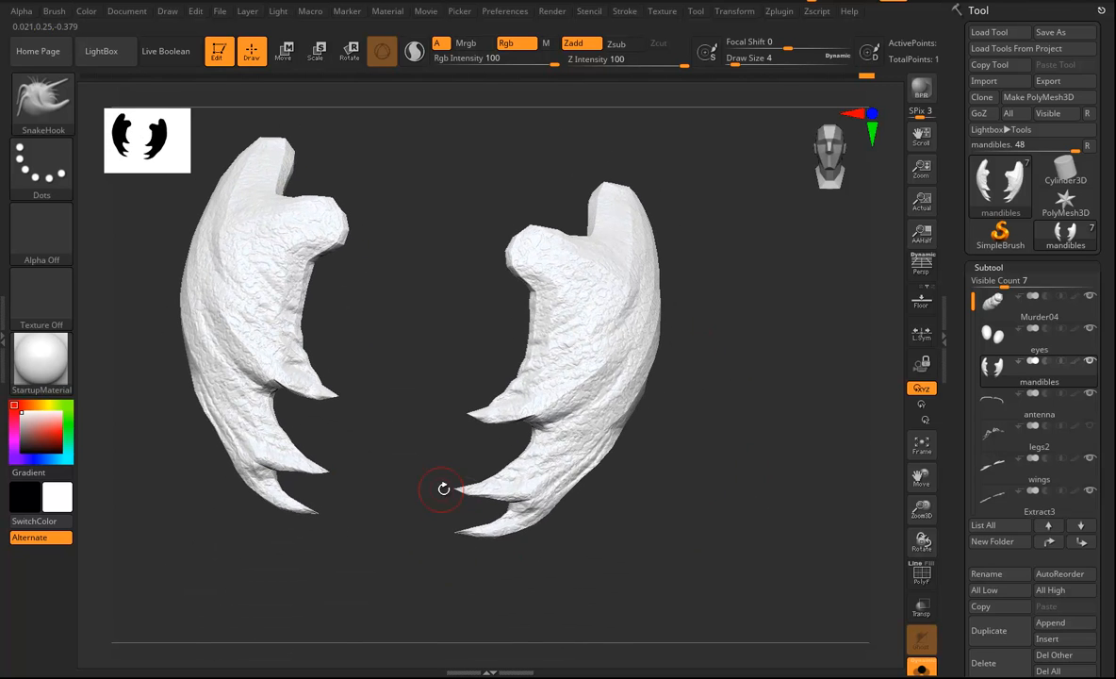
{"action": "left_click_drag", "start_coordinate": [518, 462], "coordinate": [744, 509]}
{"action": "scroll", "coordinate": [1037, 378], "scroll_direction": "down", "scroll_amount": 12}
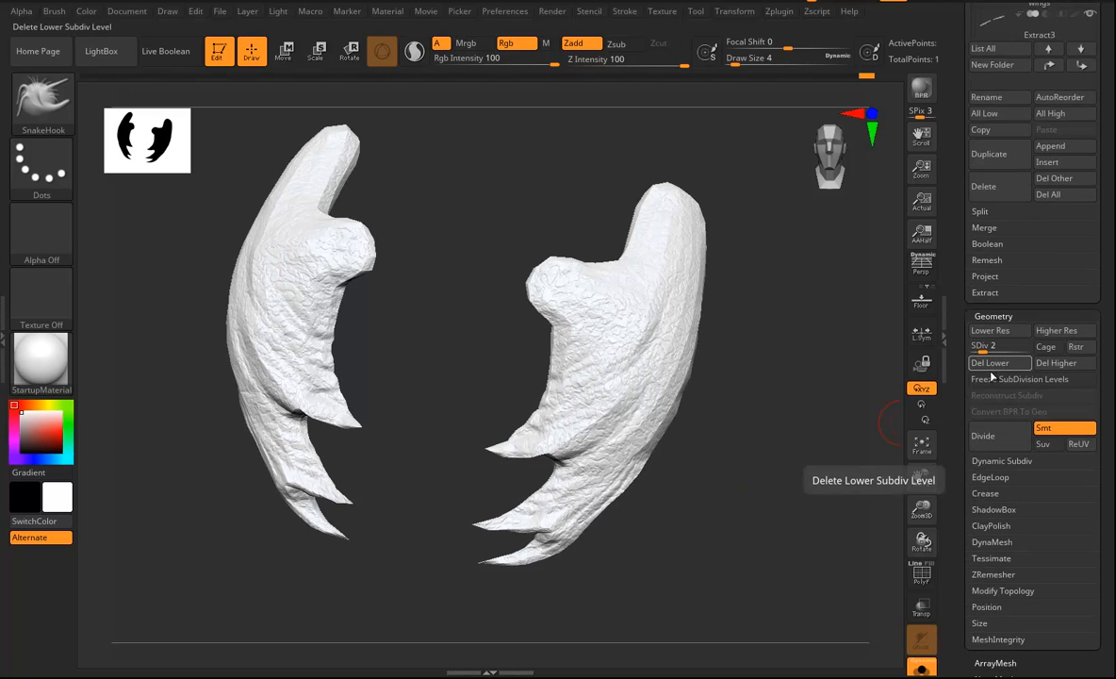
{"action": "left_click", "coordinate": [990, 364]}
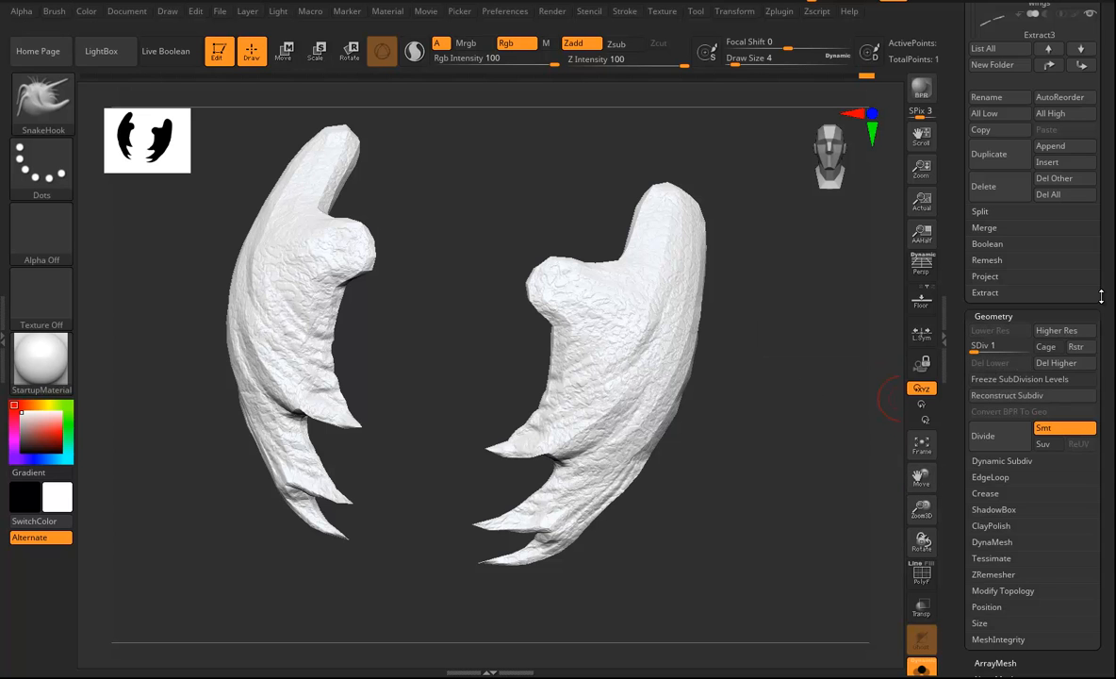
{"action": "scroll", "coordinate": [1104, 293], "scroll_direction": "down", "scroll_amount": 20}
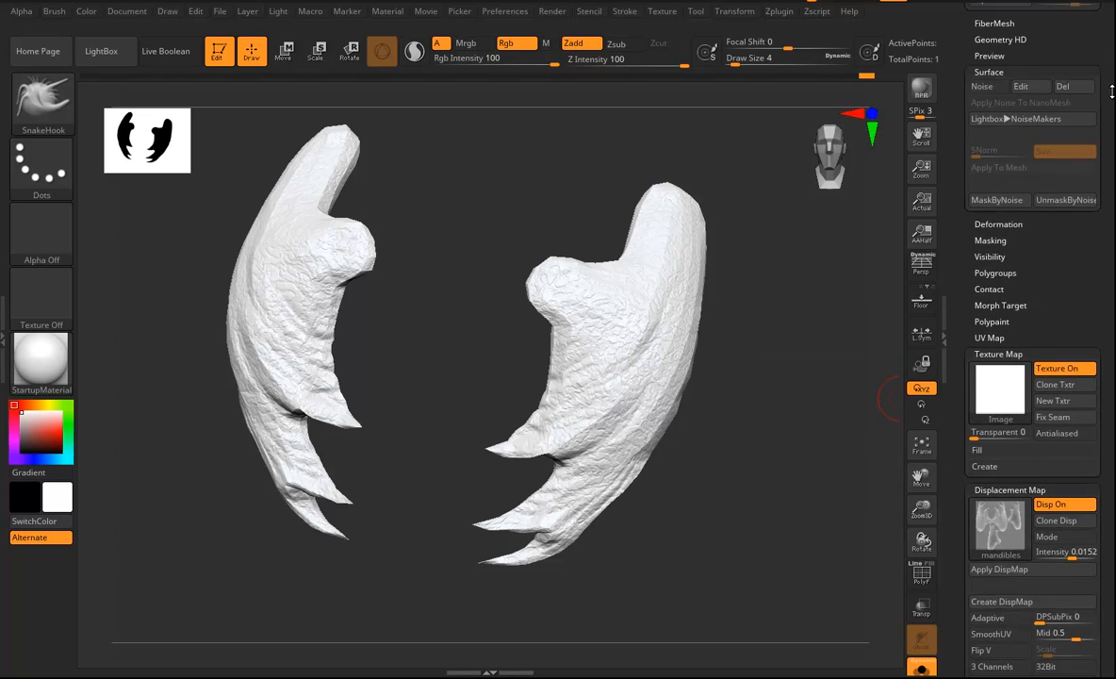
{"action": "left_click", "coordinate": [1001, 425]}
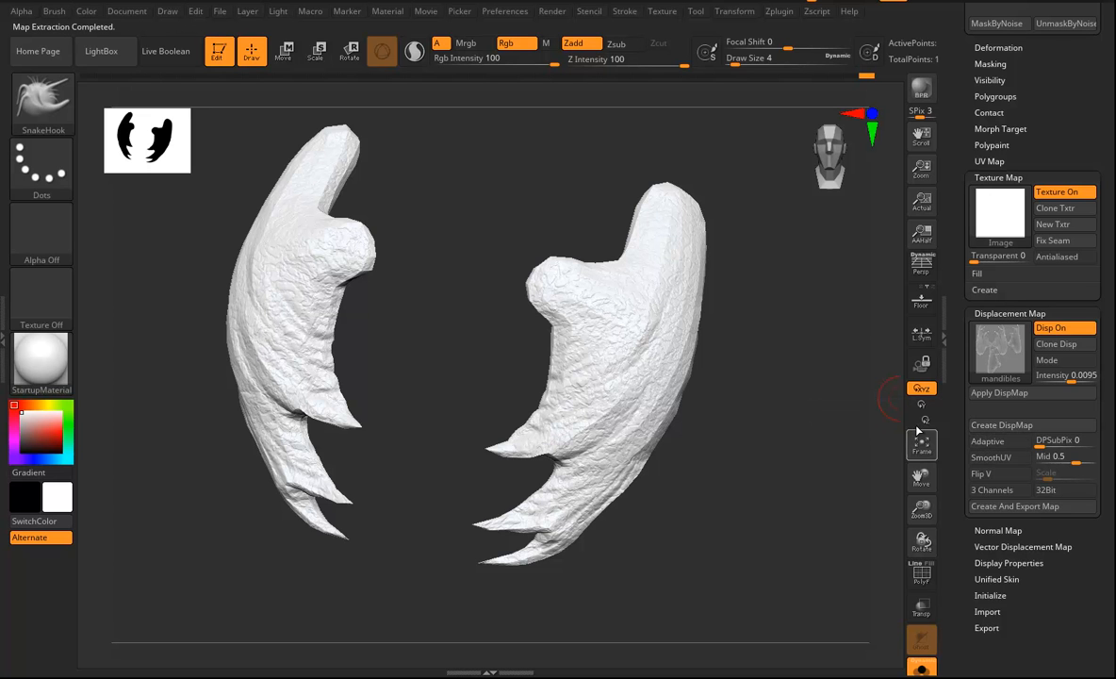
Step: Export the mandibles mesh as a Maya .ma file, overwriting the existing mandibles file in the sourceimages folder
{"action": "scroll", "coordinate": [1083, 141], "scroll_direction": "up", "scroll_amount": 20}
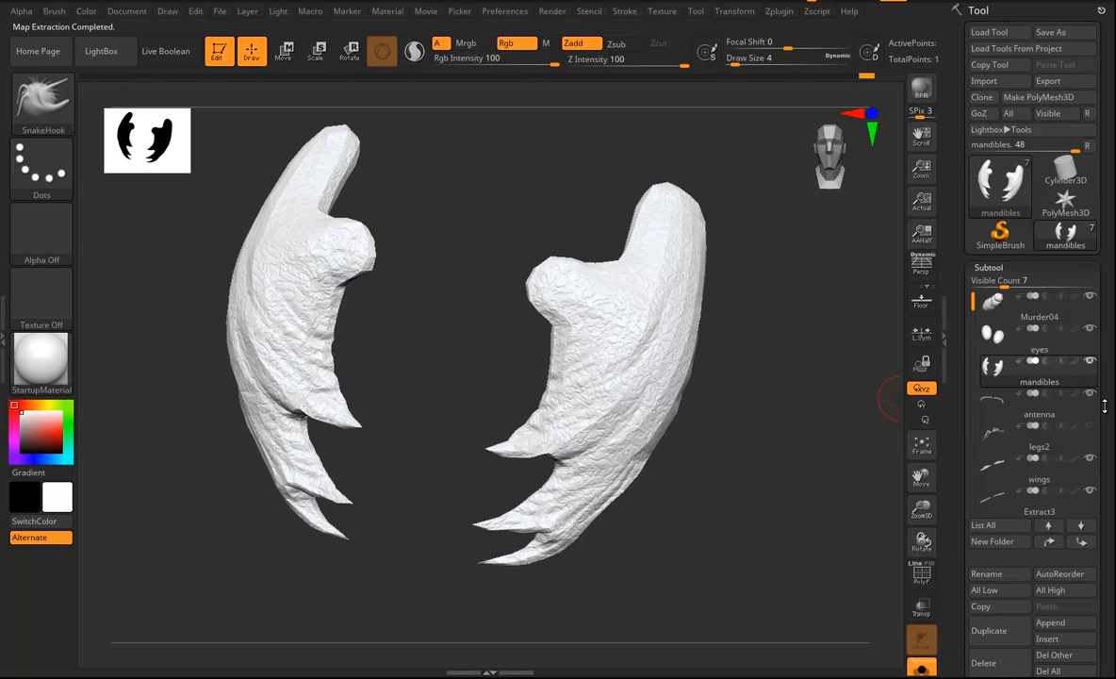
{"action": "left_click", "coordinate": [1048, 81]}
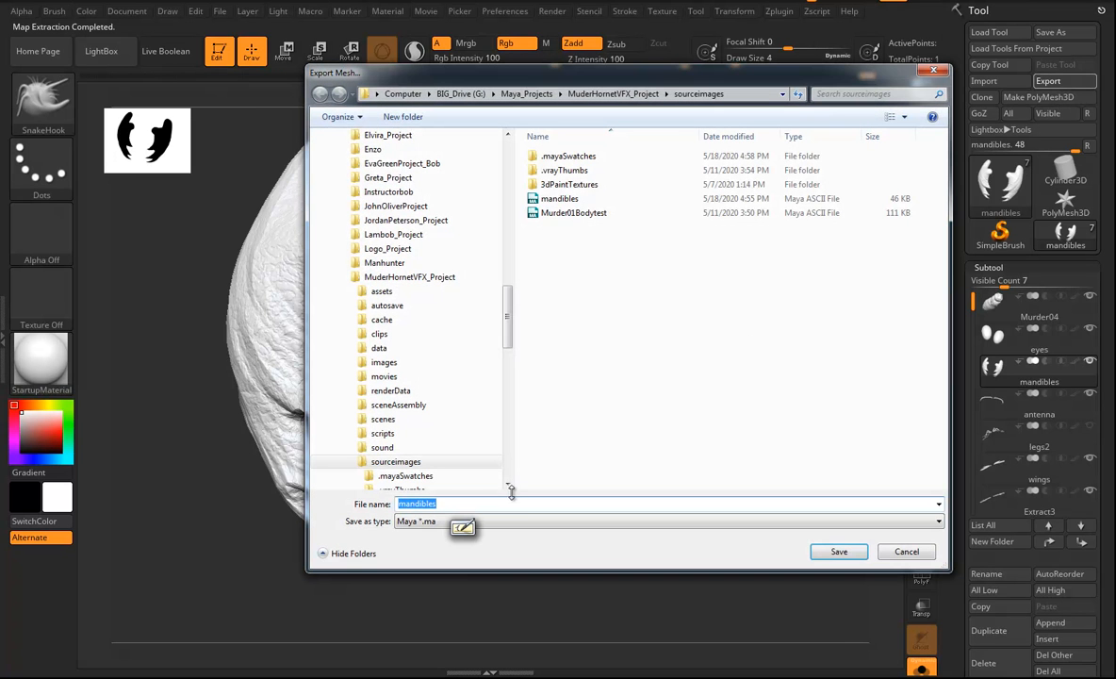
{"action": "left_click", "coordinate": [559, 199]}
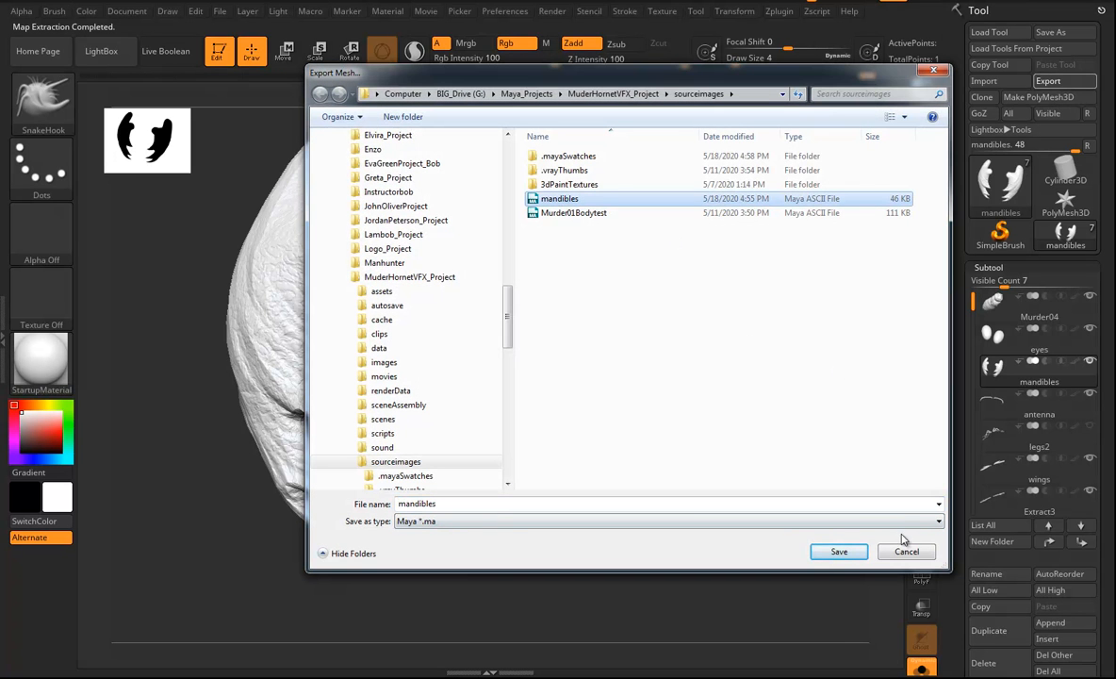
{"action": "left_click", "coordinate": [838, 552]}
{"action": "left_click", "coordinate": [688, 341]}
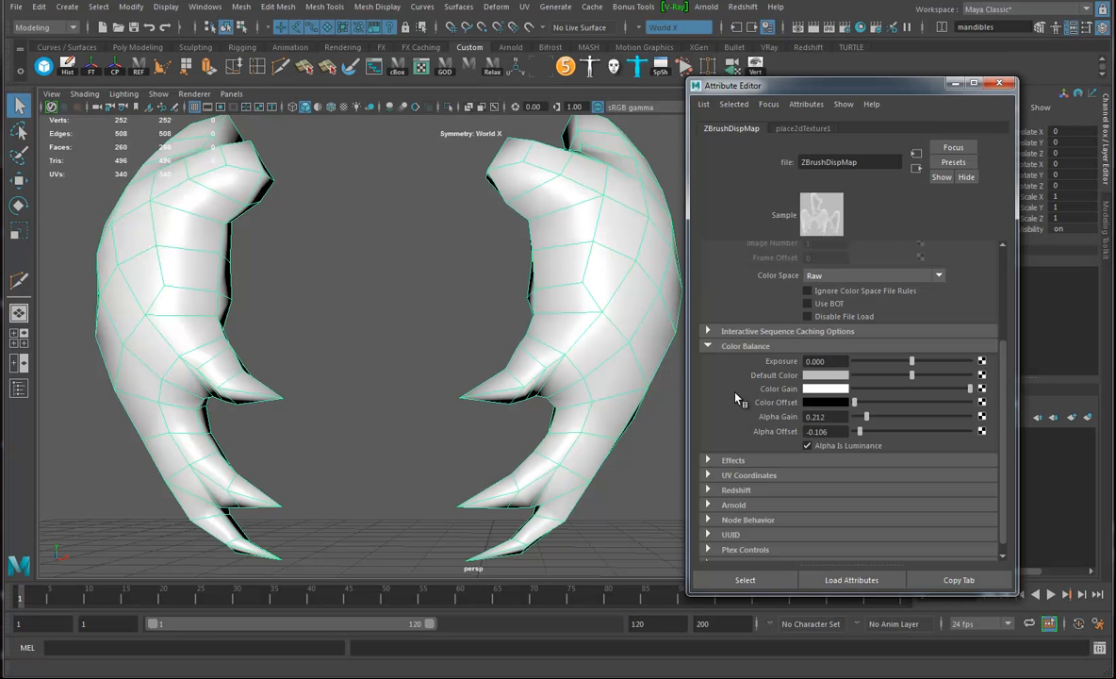
Step: In Maya, start a new scene and open mandibles.ma from the sourceimages folder, discarding all unsaved changes
{"action": "left_click", "coordinate": [17, 8]}
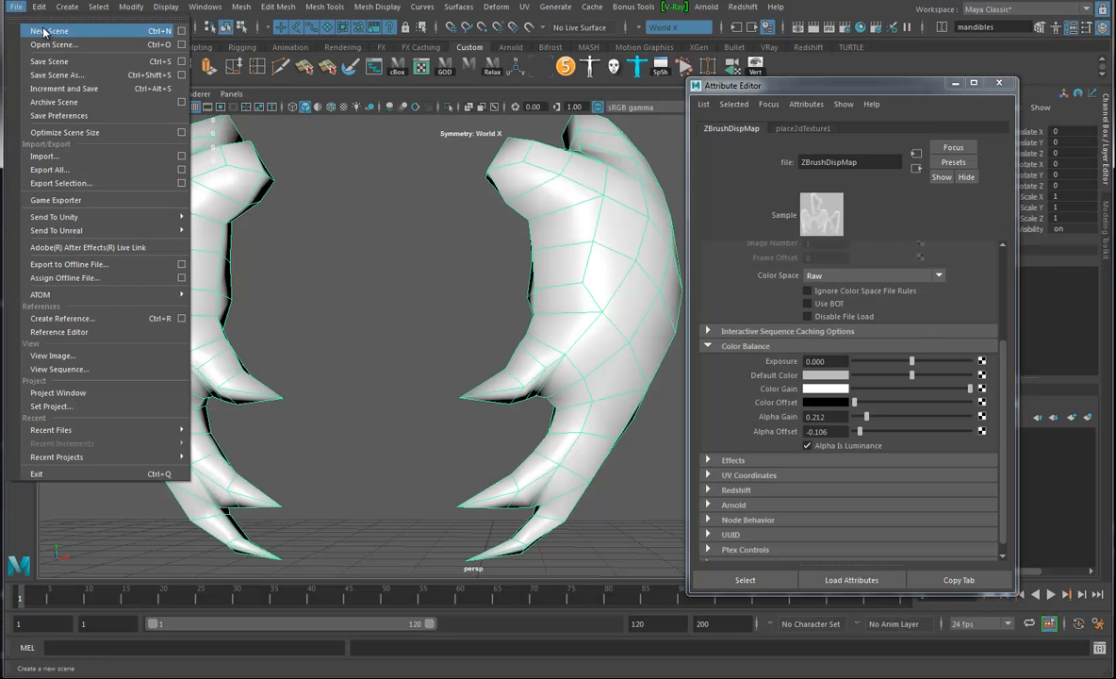
{"action": "left_click", "coordinate": [49, 31]}
{"action": "left_click", "coordinate": [603, 325]}
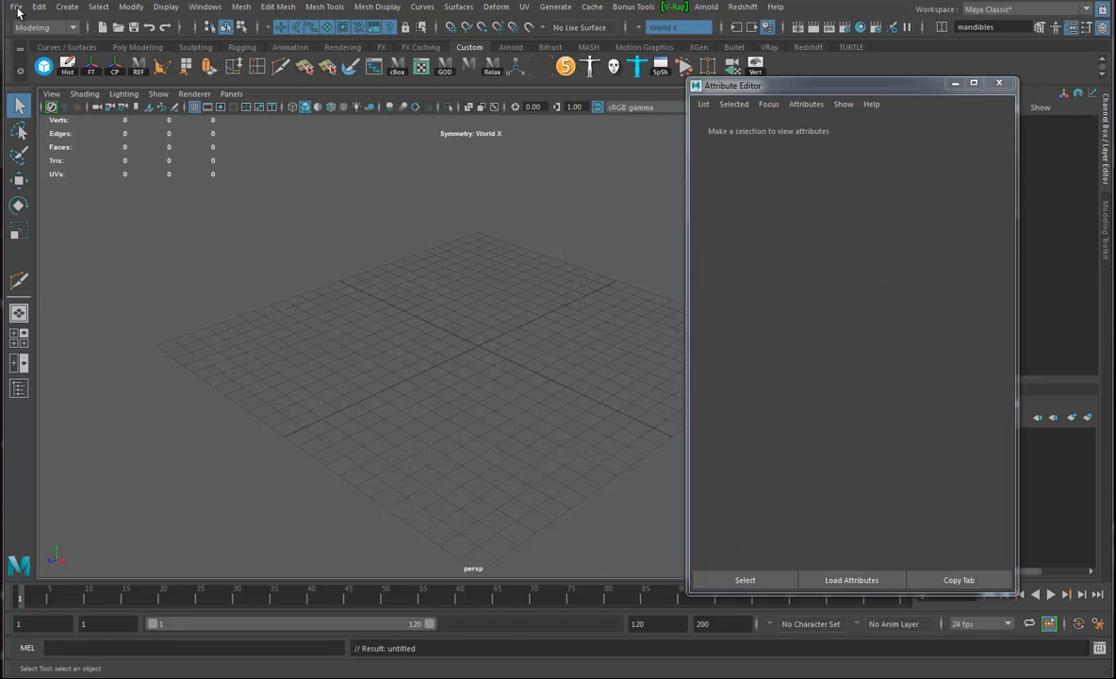
{"action": "left_click", "coordinate": [17, 6]}
{"action": "left_click", "coordinate": [57, 44]}
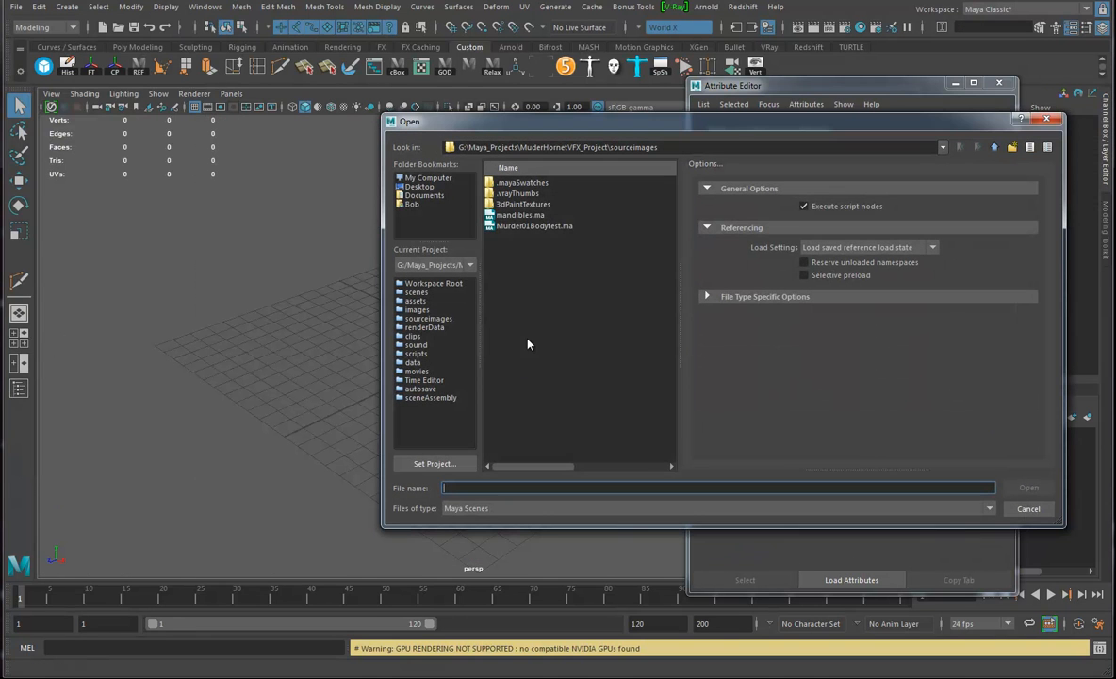
{"action": "left_click", "coordinate": [506, 216]}
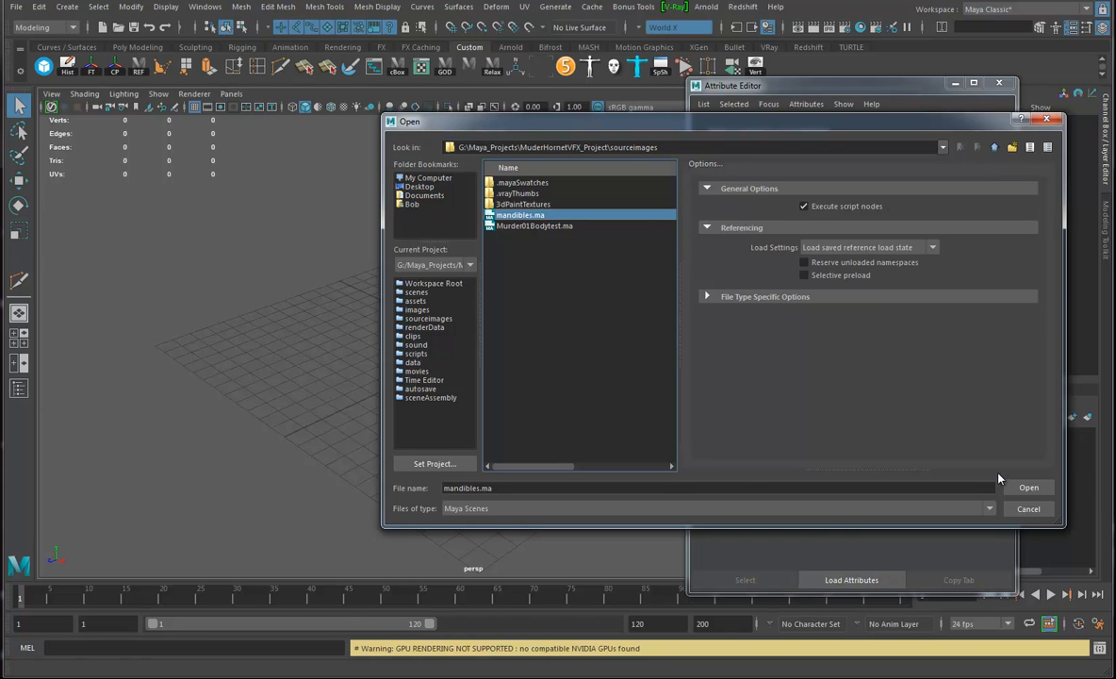
{"action": "left_click", "coordinate": [1027, 488]}
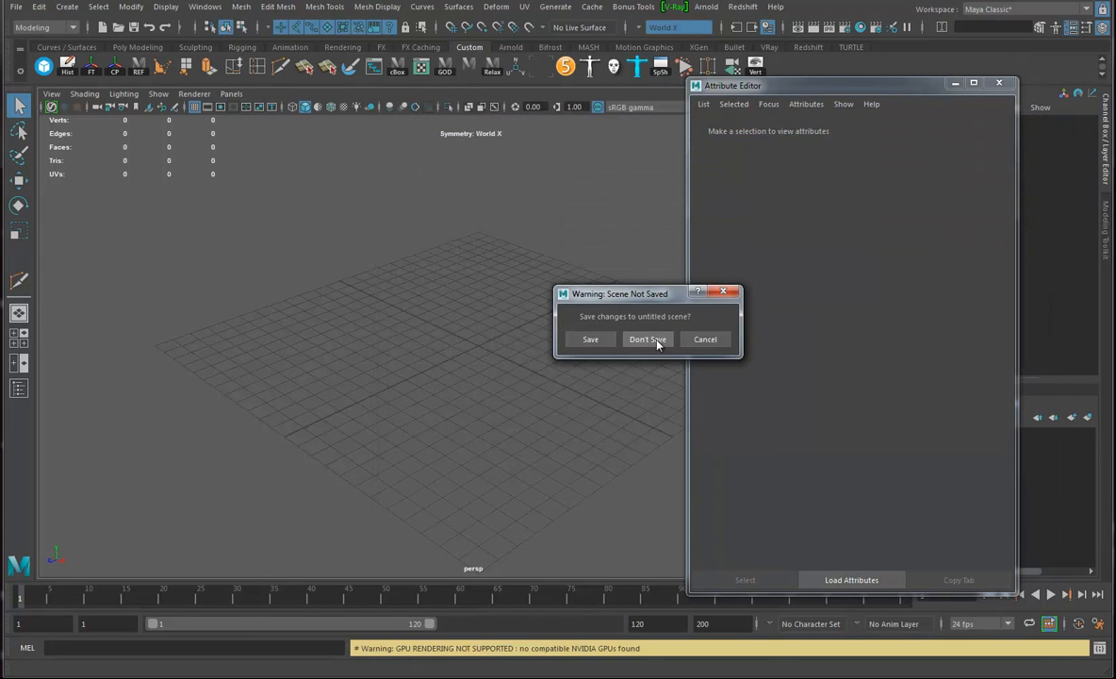
{"action": "left_click", "coordinate": [657, 344]}
Step: Frame the imported mandibles in the perspective view and set the scene's renderer to V-Ray
{"action": "left_click_drag", "start_coordinate": [453, 408], "coordinate": [476, 390], "text": "alt"}
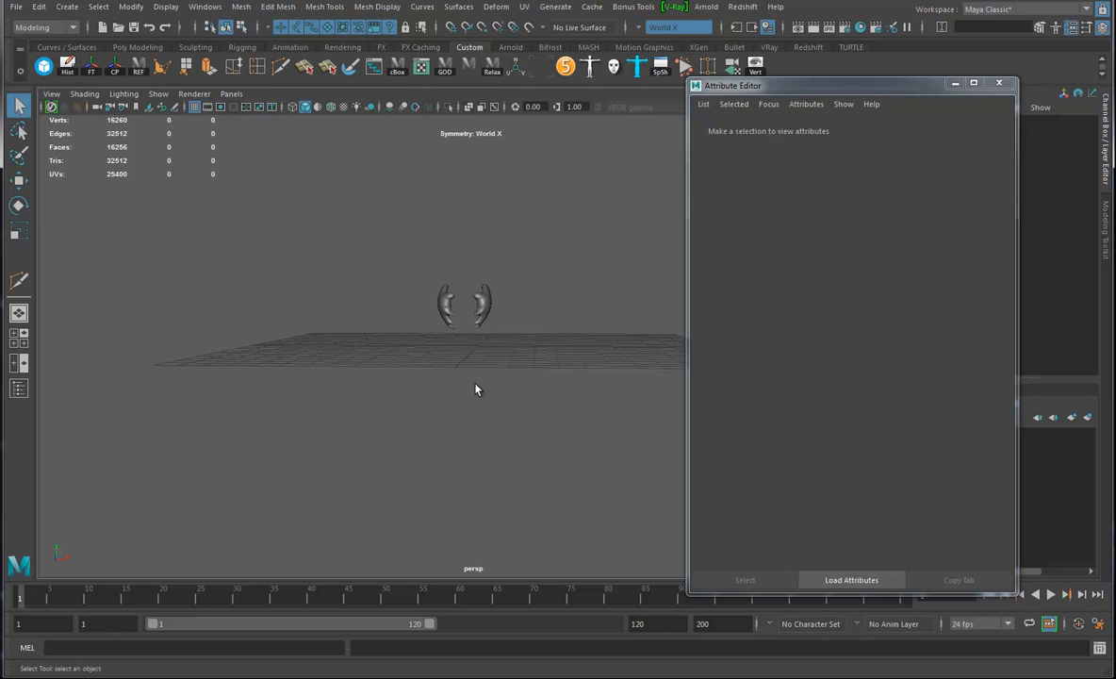
{"action": "left_click_drag", "start_coordinate": [393, 428], "coordinate": [575, 394], "text": "alt"}
{"action": "middle_click_drag", "start_coordinate": [575, 394], "coordinate": [551, 407], "text": "alt"}
{"action": "right_click_drag", "start_coordinate": [552, 406], "coordinate": [596, 434], "text": "alt"}
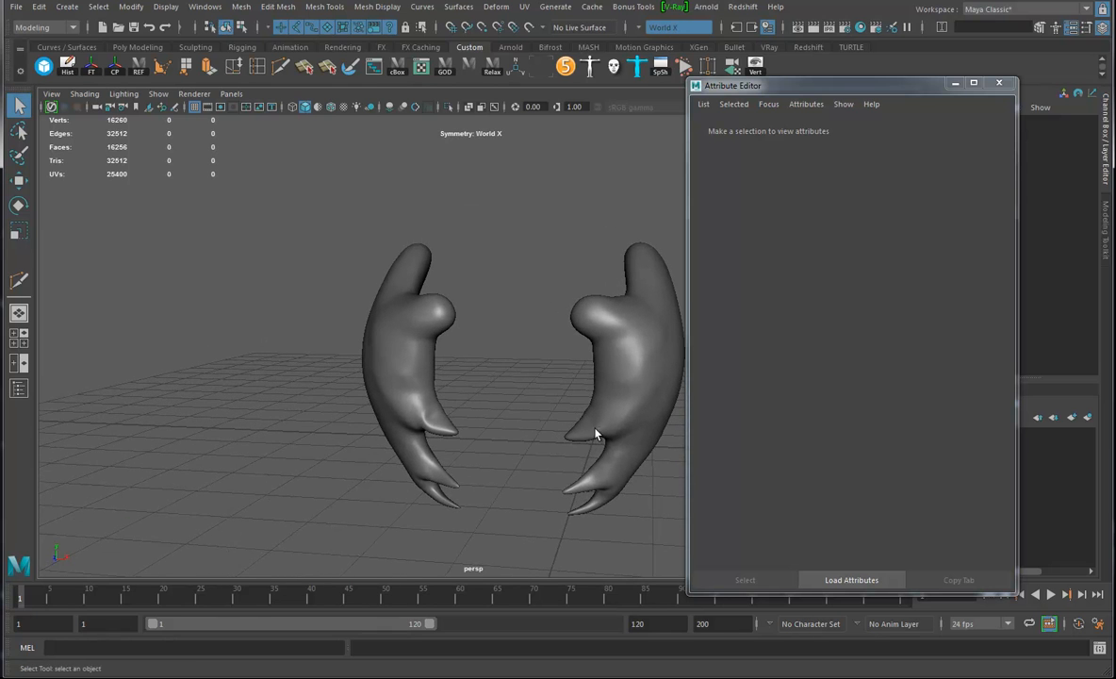
{"action": "left_click", "coordinate": [842, 26]}
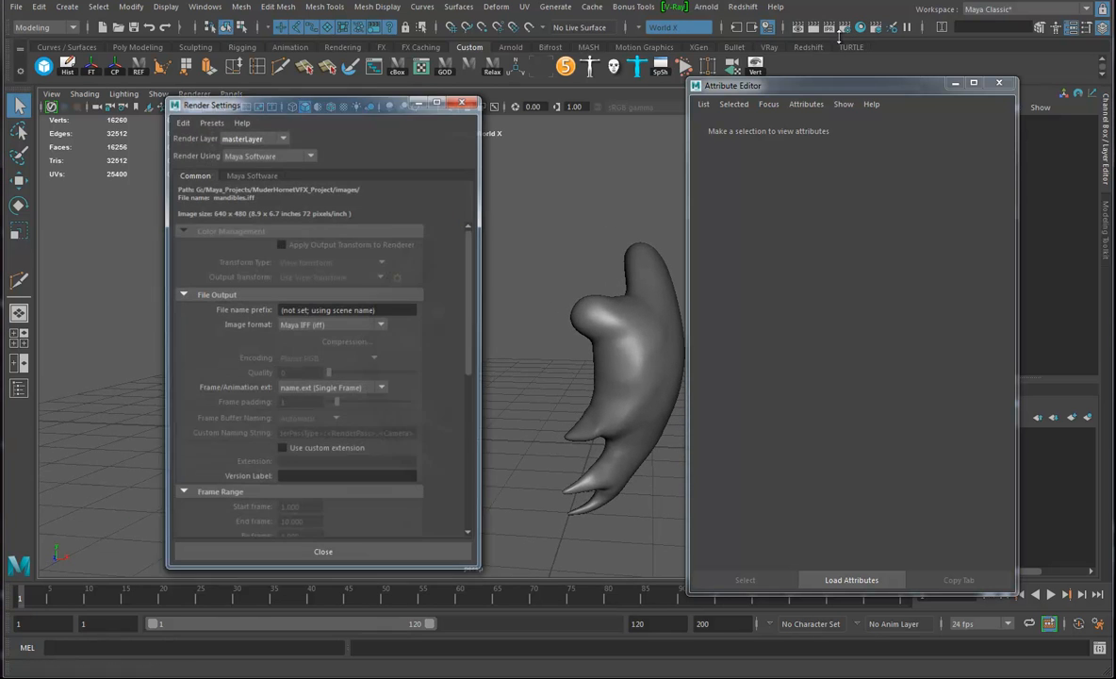
{"action": "left_click", "coordinate": [256, 155]}
{"action": "left_click", "coordinate": [246, 213]}
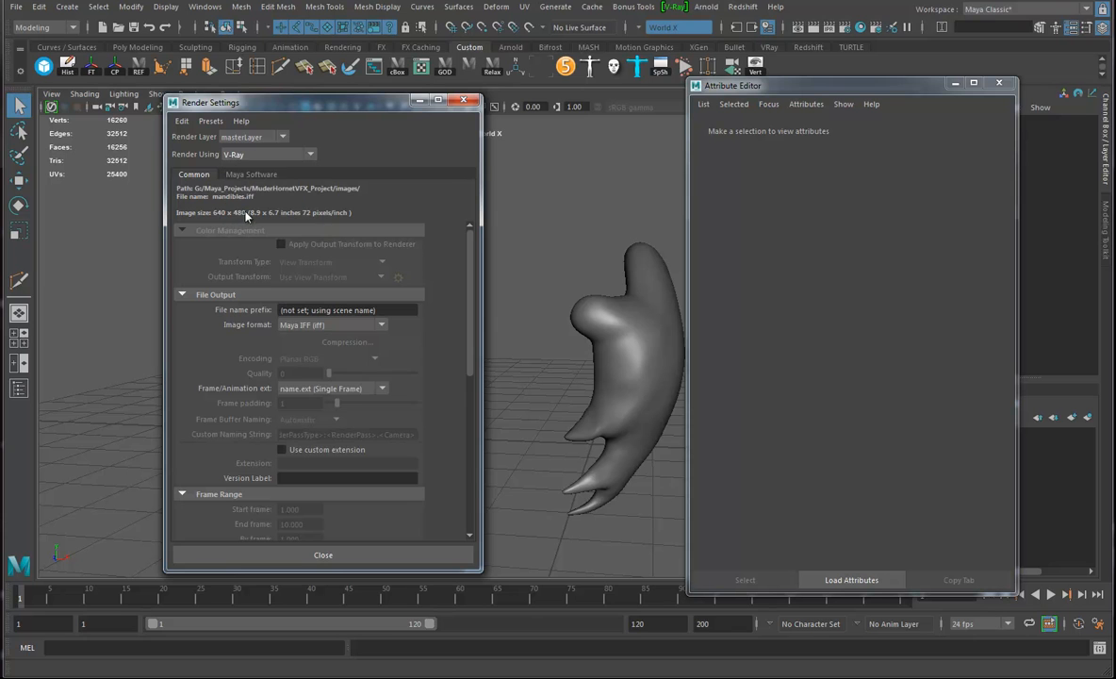
{"action": "left_click", "coordinate": [463, 100]}
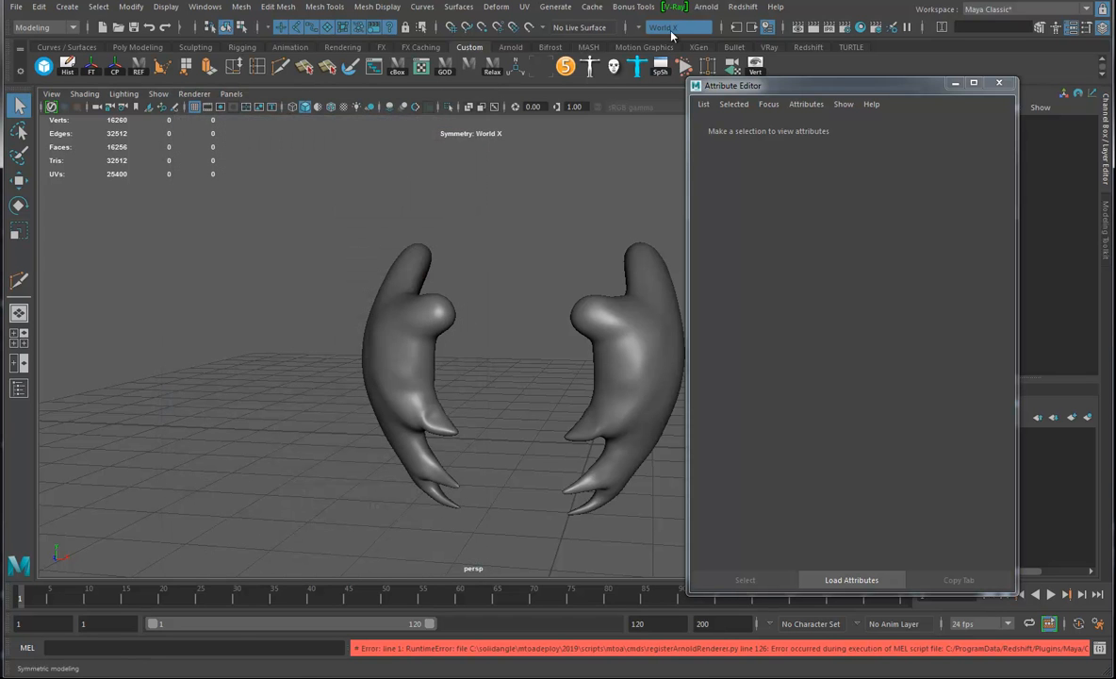
Step: Show the V-Ray frame buffer and start an interactive render of the mandibles
{"action": "left_click", "coordinate": [675, 6]}
{"action": "left_click", "coordinate": [660, 29]}
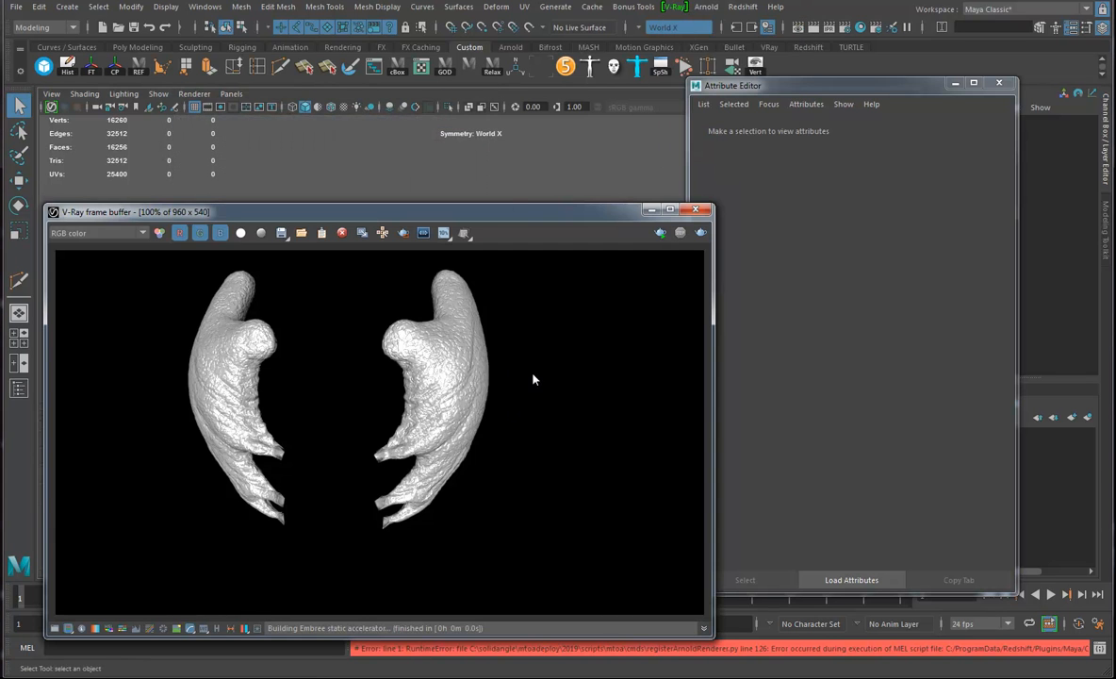
{"action": "left_click", "coordinate": [660, 232]}
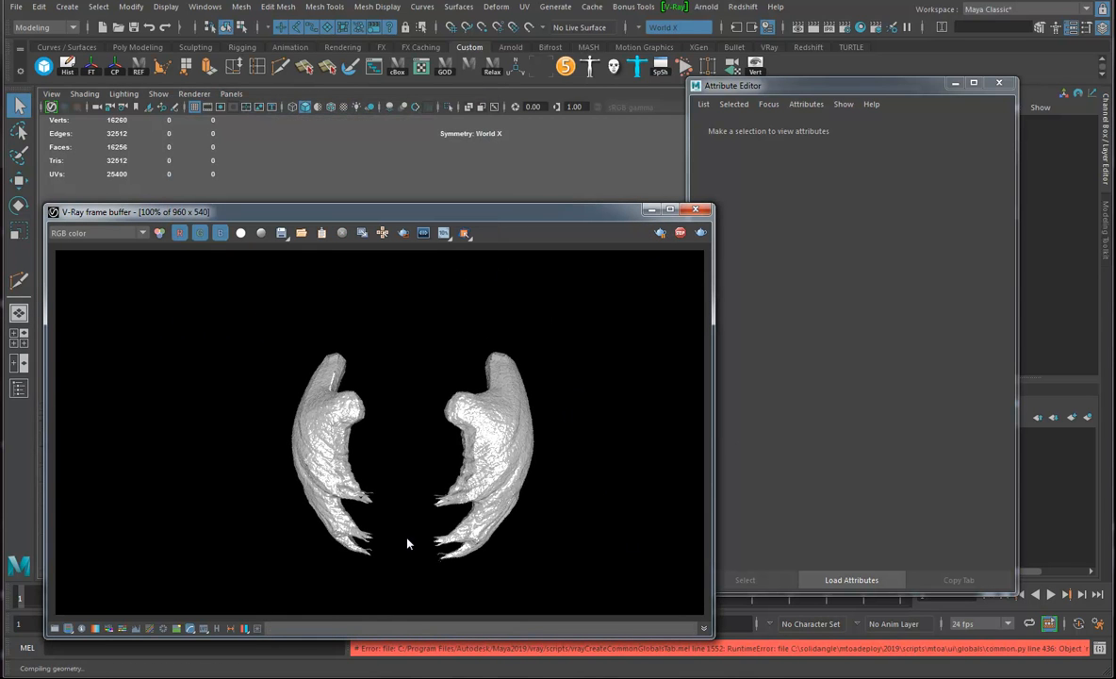
Step: Move the frame buffer aside and soften all edges of the mandibles mesh
{"action": "left_click_drag", "start_coordinate": [438, 212], "coordinate": [328, 144]}
{"action": "left_click", "coordinate": [590, 326]}
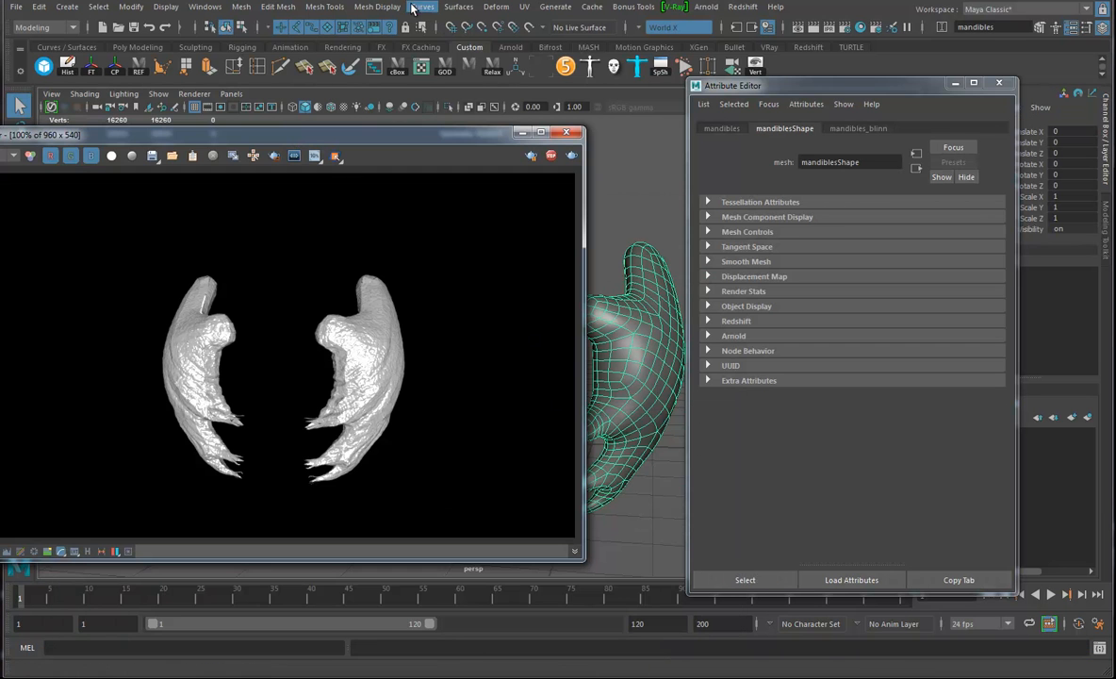
{"action": "left_click", "coordinate": [375, 7]}
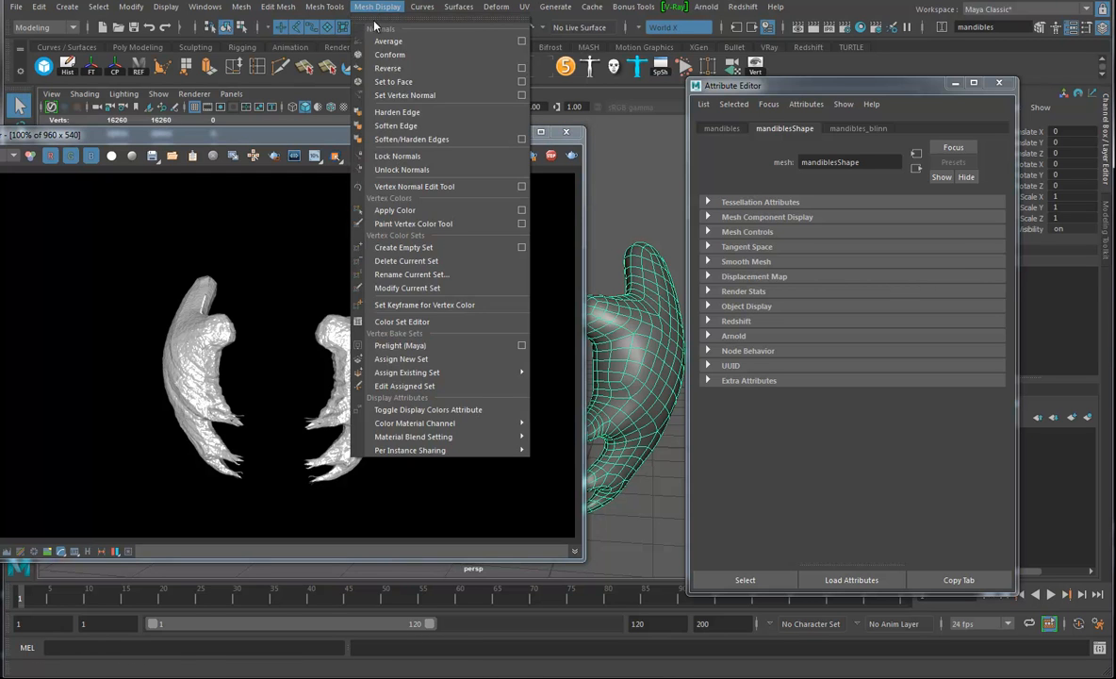
{"action": "left_click", "coordinate": [386, 125]}
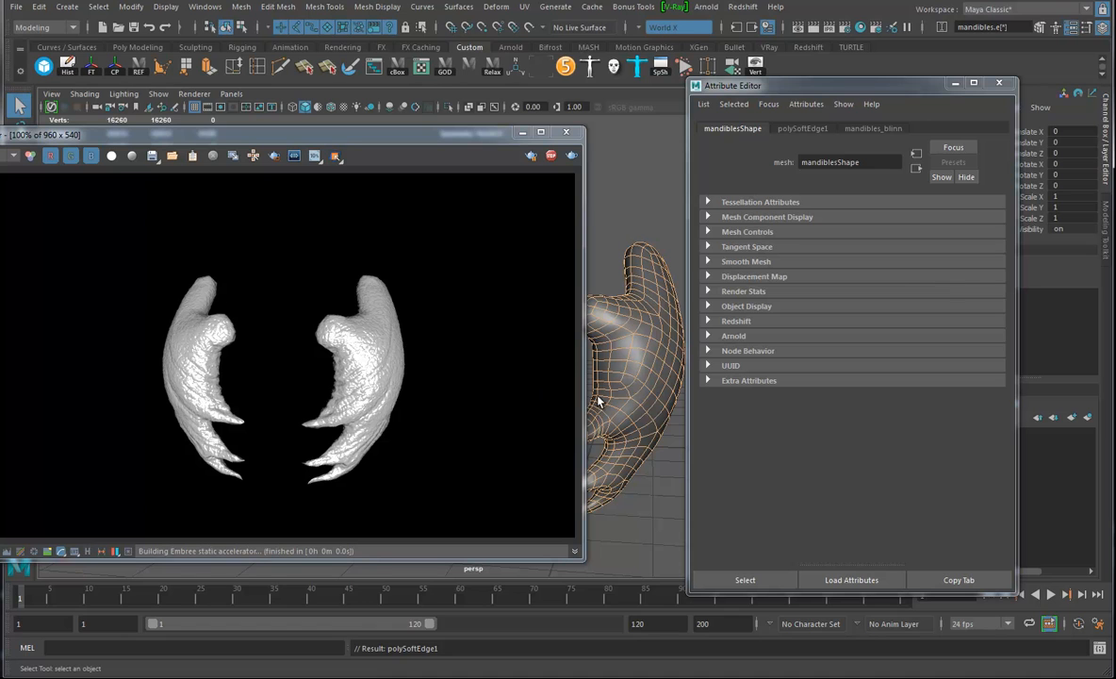
Step: Open the mandibles' UVs in the UV Editor, select them all and merge them into continuous shells
{"action": "left_click", "coordinate": [636, 349]}
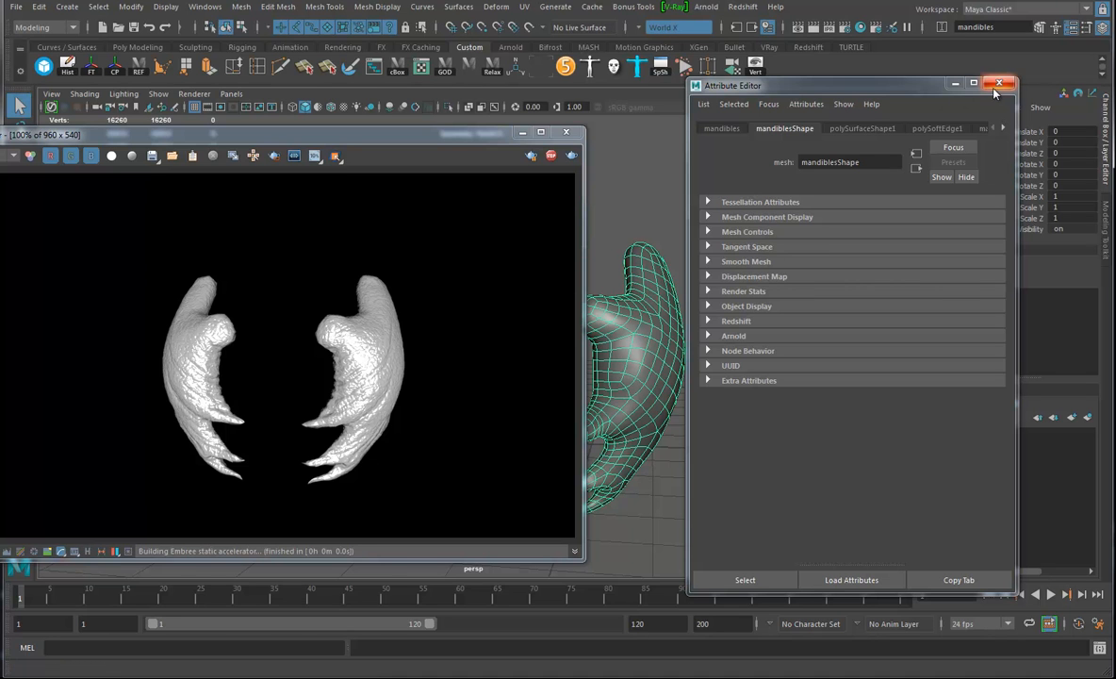
{"action": "left_click", "coordinate": [394, 68]}
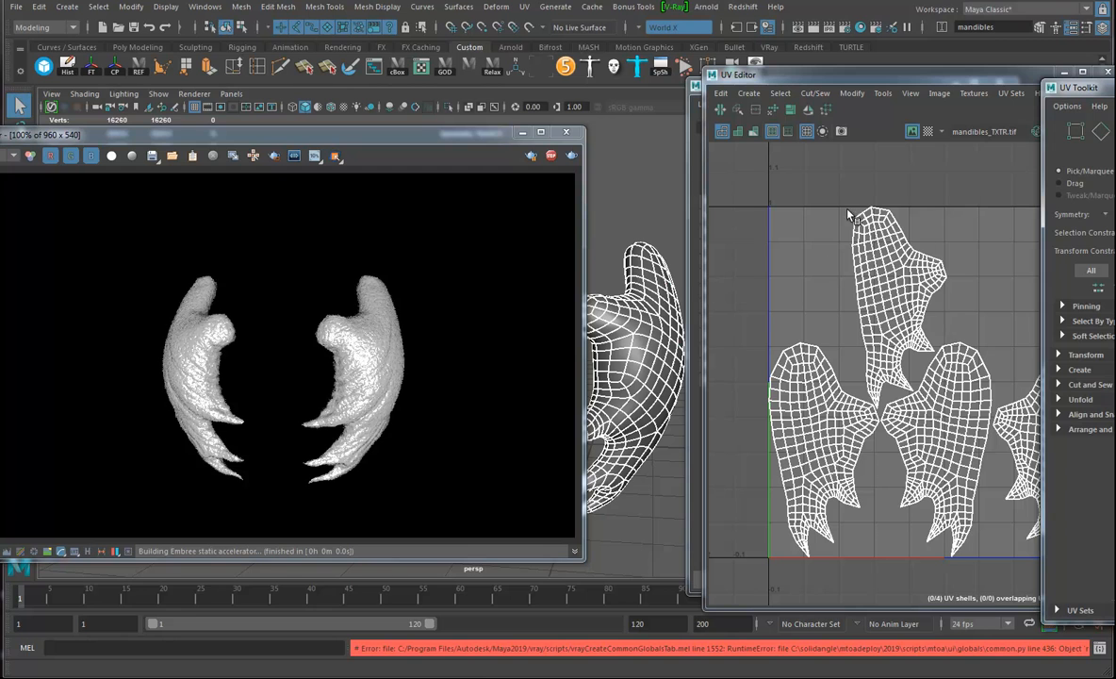
{"action": "middle_click_drag", "start_coordinate": [950, 300], "coordinate": [989, 290], "text": "alt"}
{"action": "right_click_drag", "start_coordinate": [948, 281], "coordinate": [1007, 280]}
{"action": "left_click_drag", "start_coordinate": [728, 176], "coordinate": [1105, 581]}
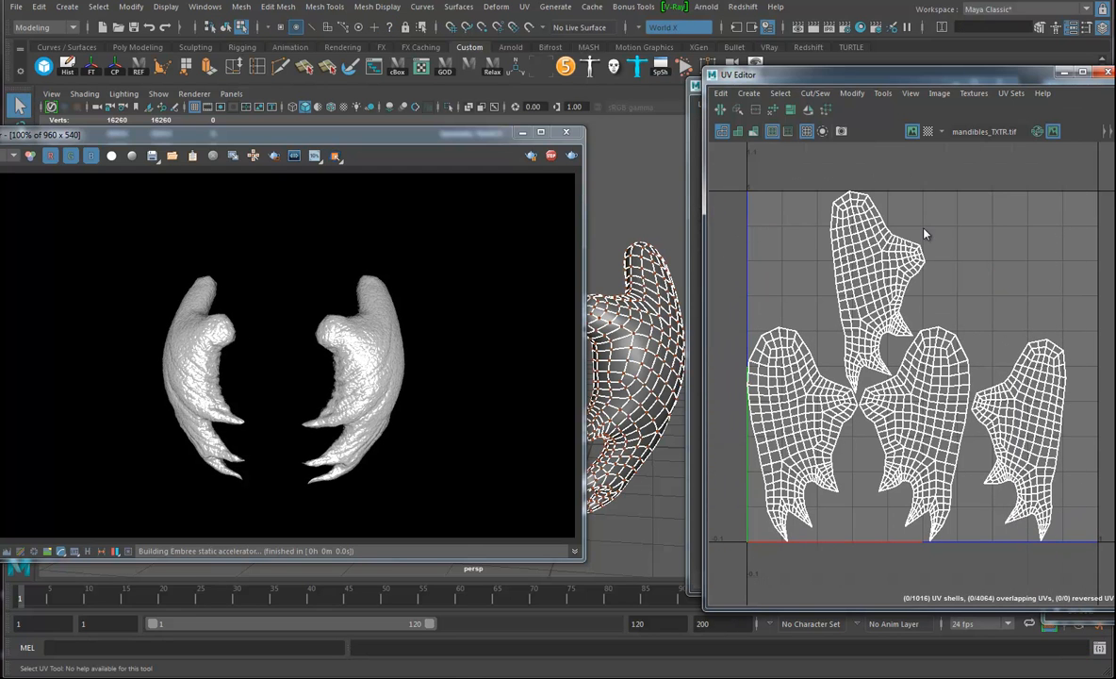
{"action": "left_click", "coordinate": [780, 92]}
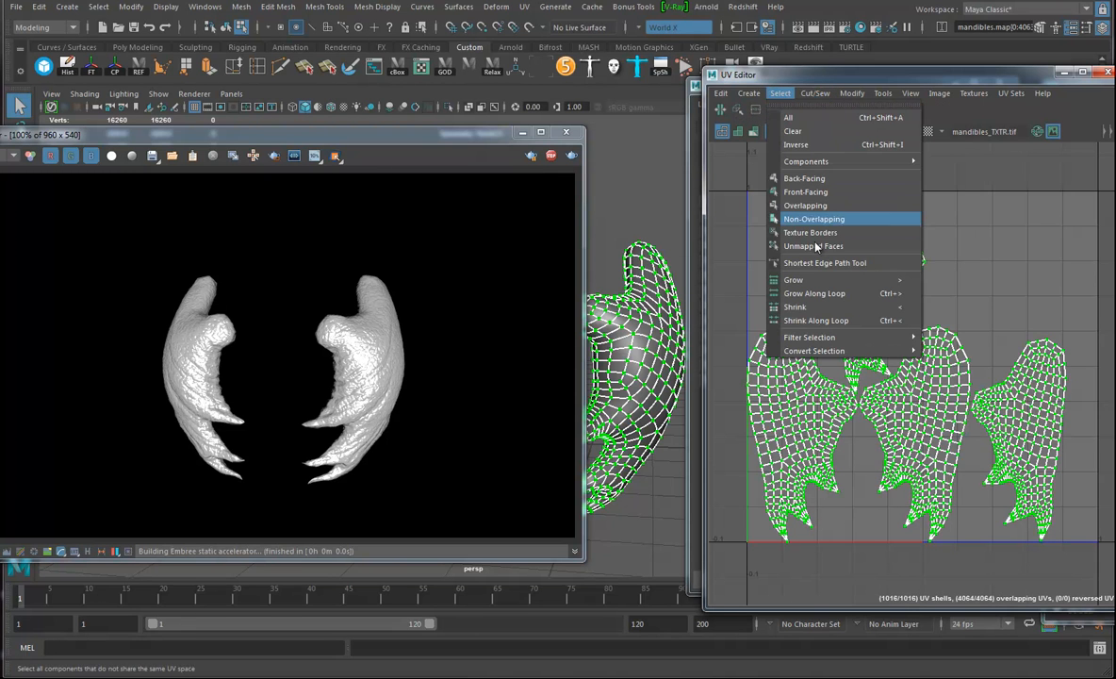
{"action": "left_click", "coordinate": [788, 117]}
{"action": "left_click", "coordinate": [815, 94]}
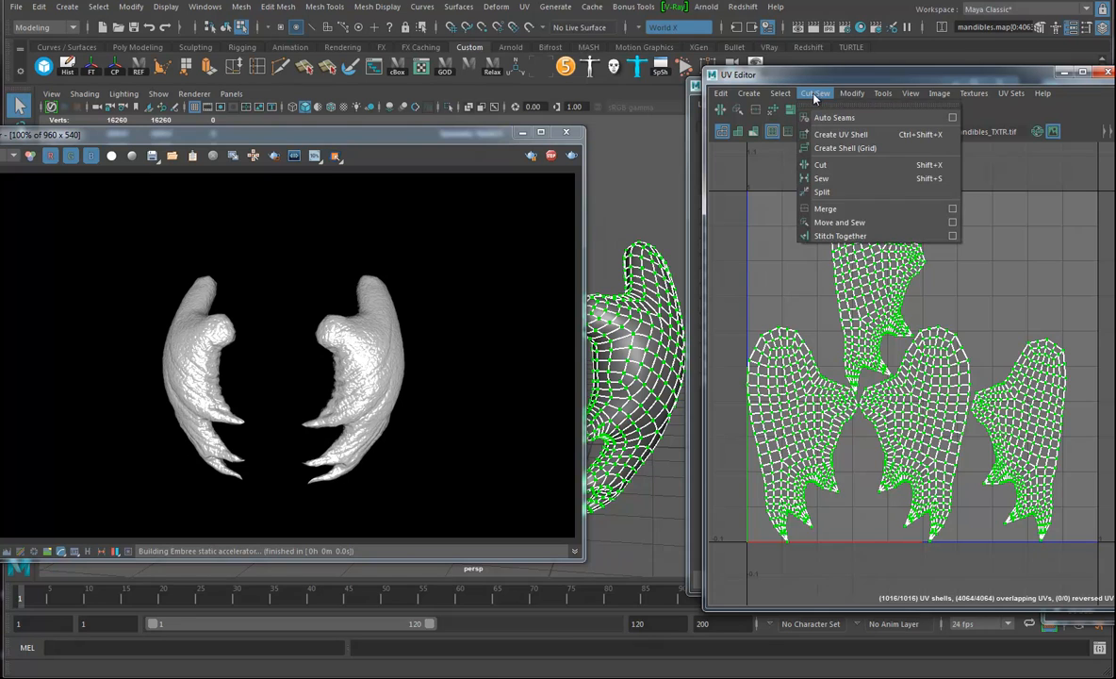
{"action": "left_click", "coordinate": [769, 206]}
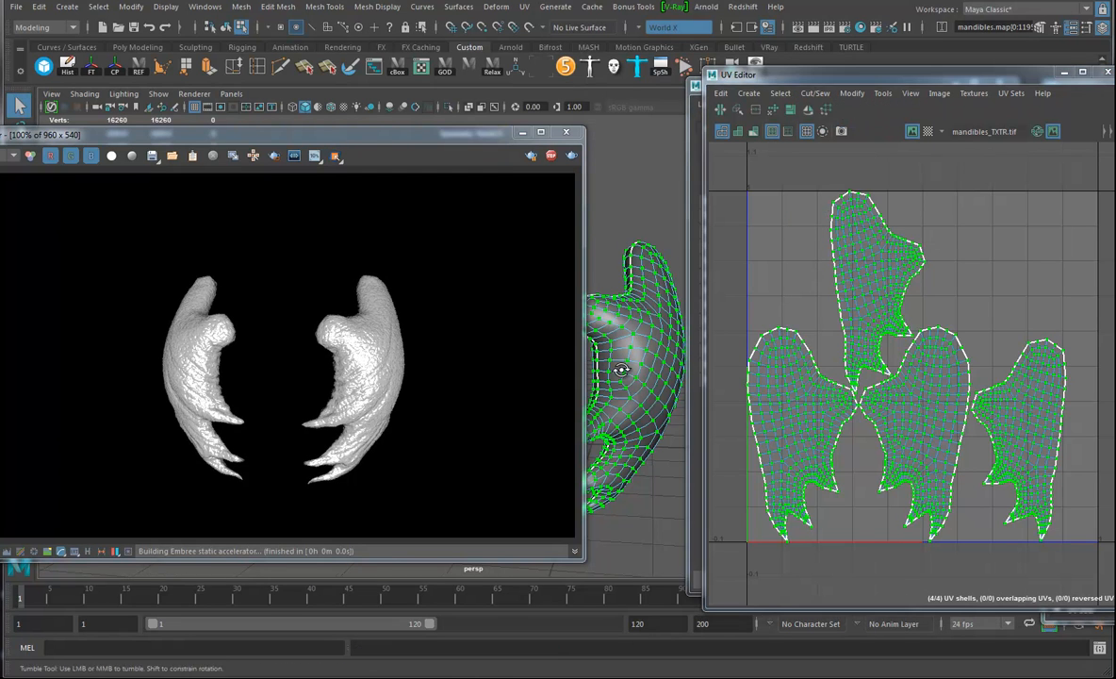
Step: Return the mandibles to object mode and refresh the V-Ray render with the merged UVs
{"action": "right_click_drag", "start_coordinate": [634, 306], "coordinate": [660, 292]}
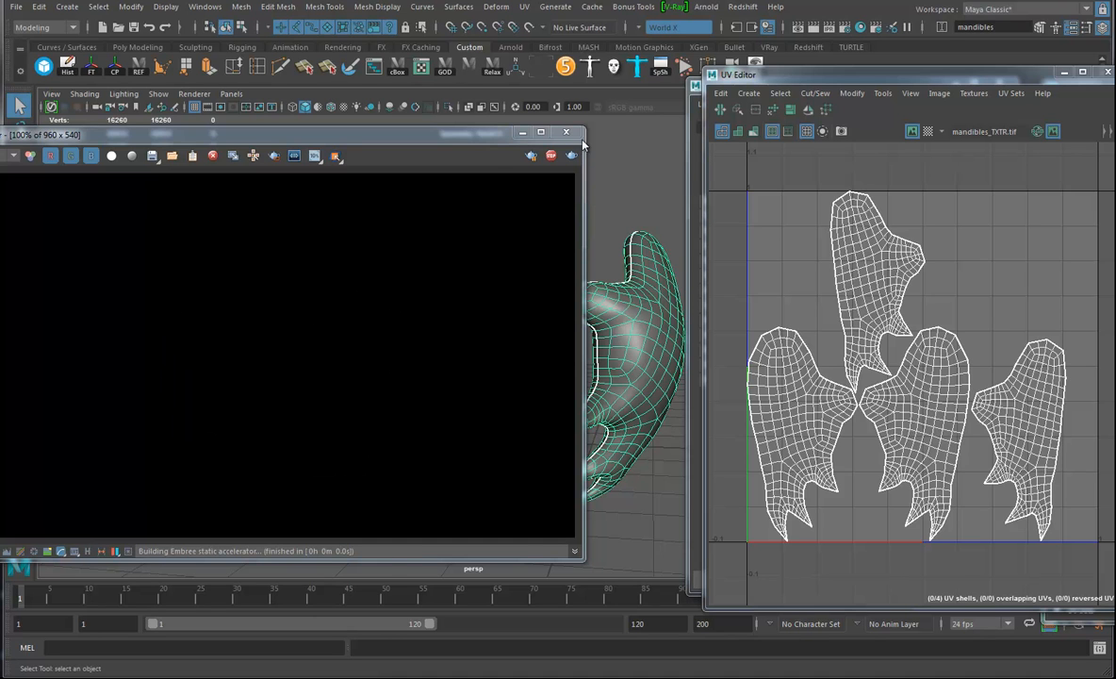
{"action": "left_click", "coordinate": [550, 158]}
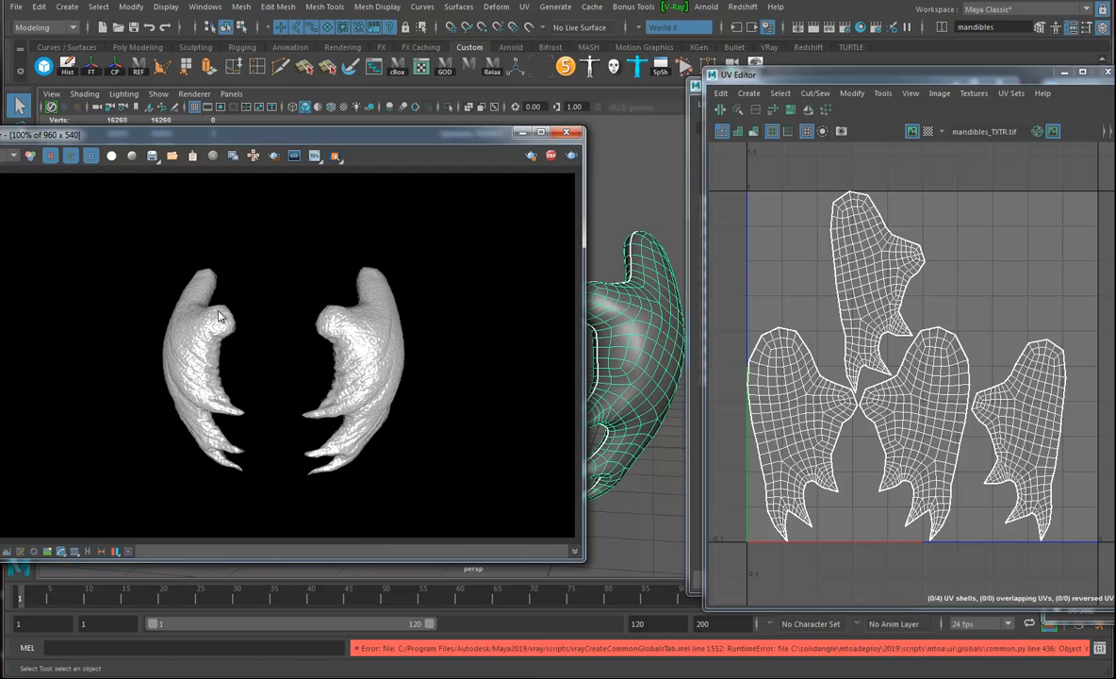
Step: Add the V-Ray Subdivision, Subdivision and Displacement Quality, Displacement control and OpenSubdiv attributes to the mandibles' shape node, and close the frame buffer
{"action": "right_click", "coordinate": [657, 272]}
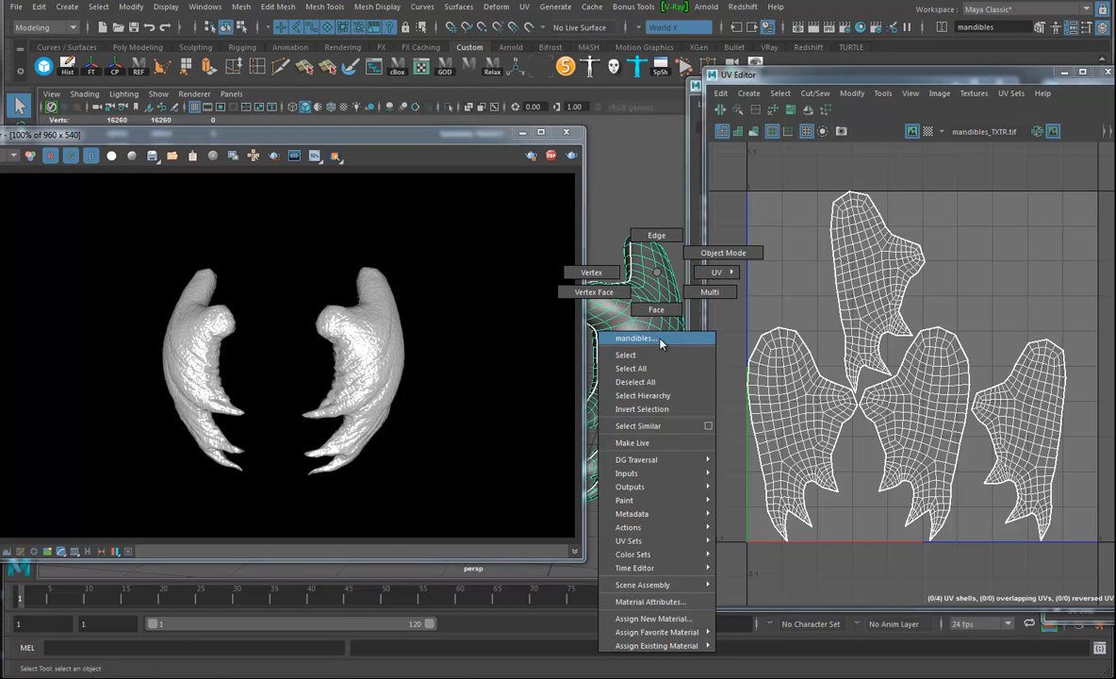
{"action": "left_click", "coordinate": [638, 338]}
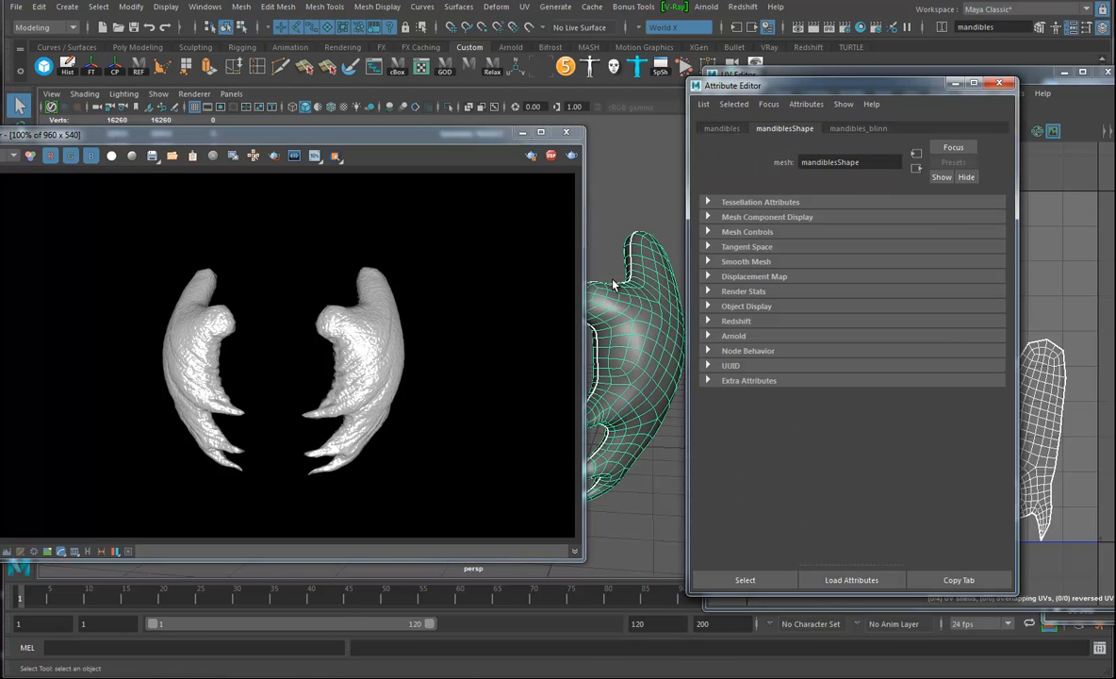
{"action": "left_click", "coordinate": [806, 104]}
{"action": "mouse_move", "coordinate": [834, 157]}
{"action": "left_click", "coordinate": [935, 159]}
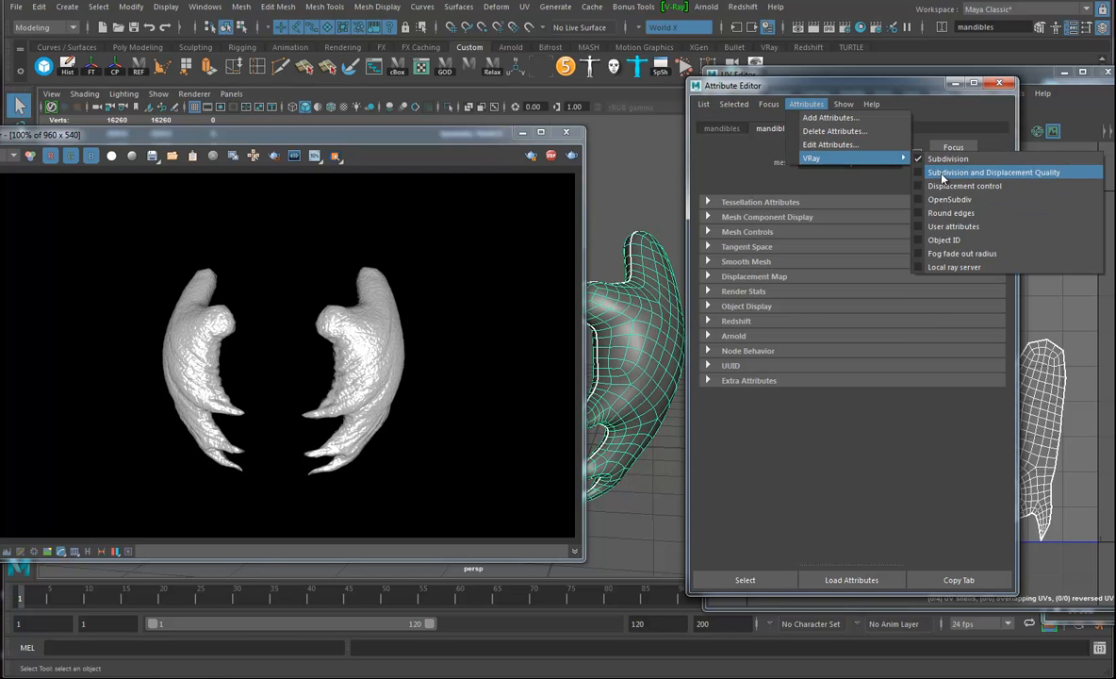
{"action": "left_click", "coordinate": [941, 174]}
{"action": "left_click", "coordinate": [945, 187]}
{"action": "left_click", "coordinate": [947, 201]}
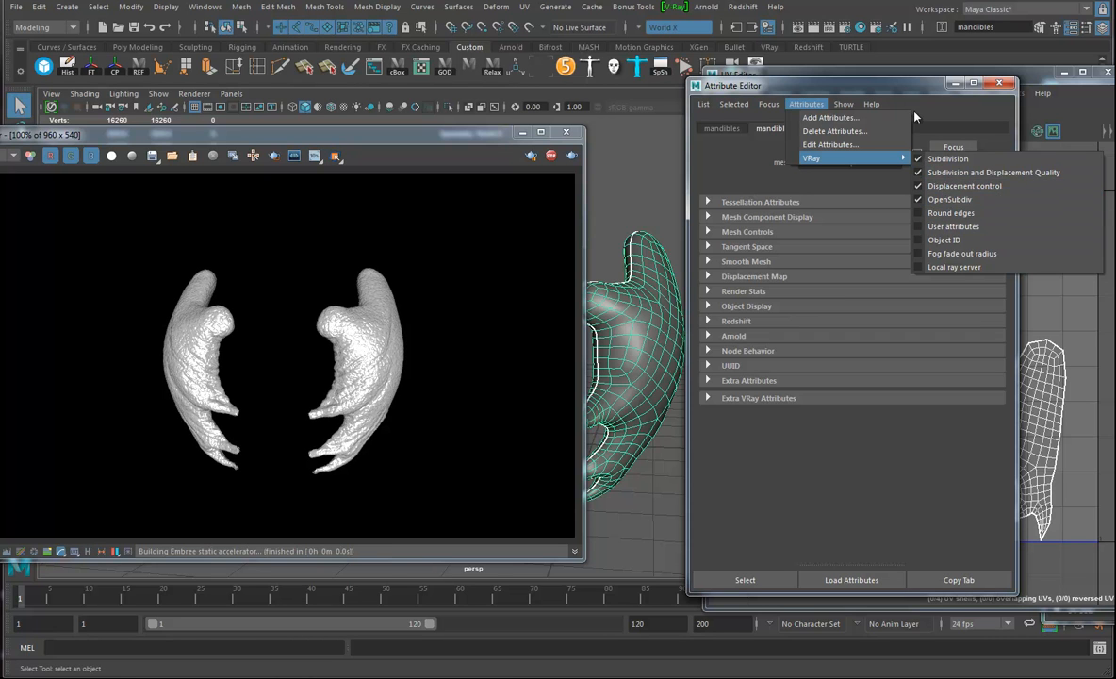
{"action": "left_click", "coordinate": [832, 83]}
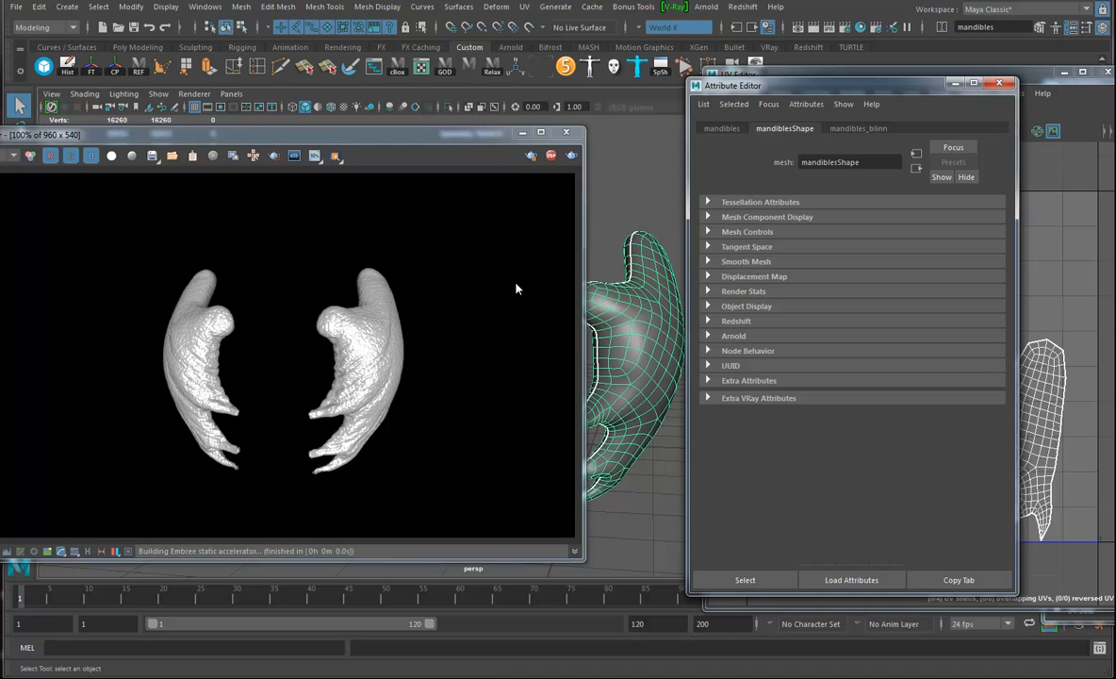
{"action": "left_click", "coordinate": [566, 133]}
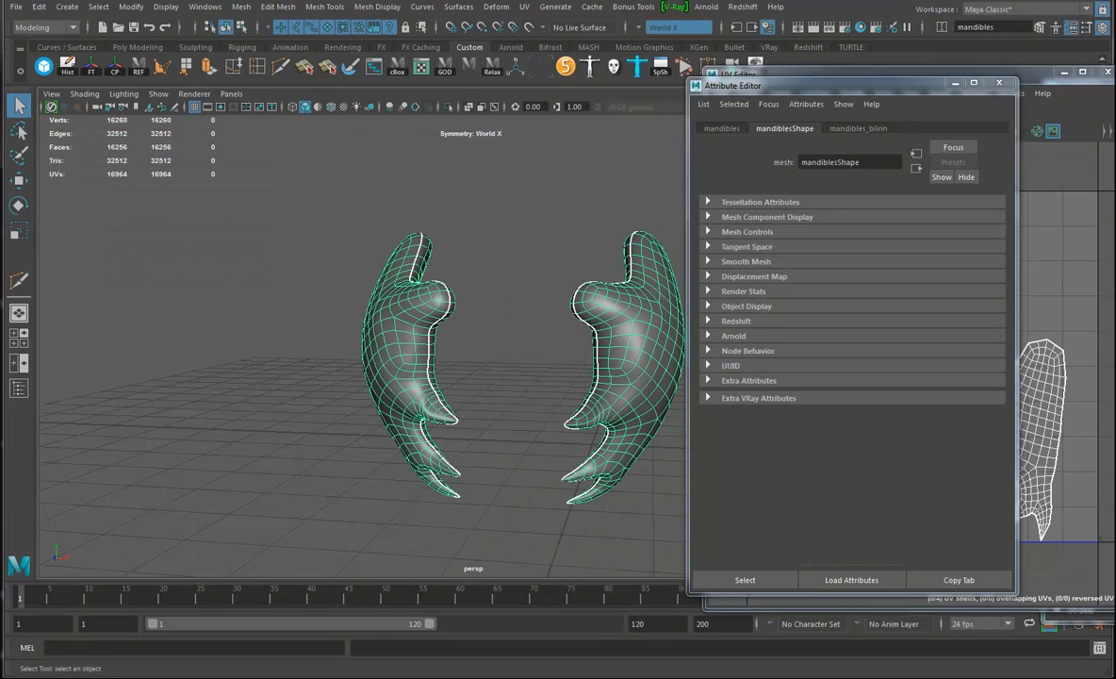